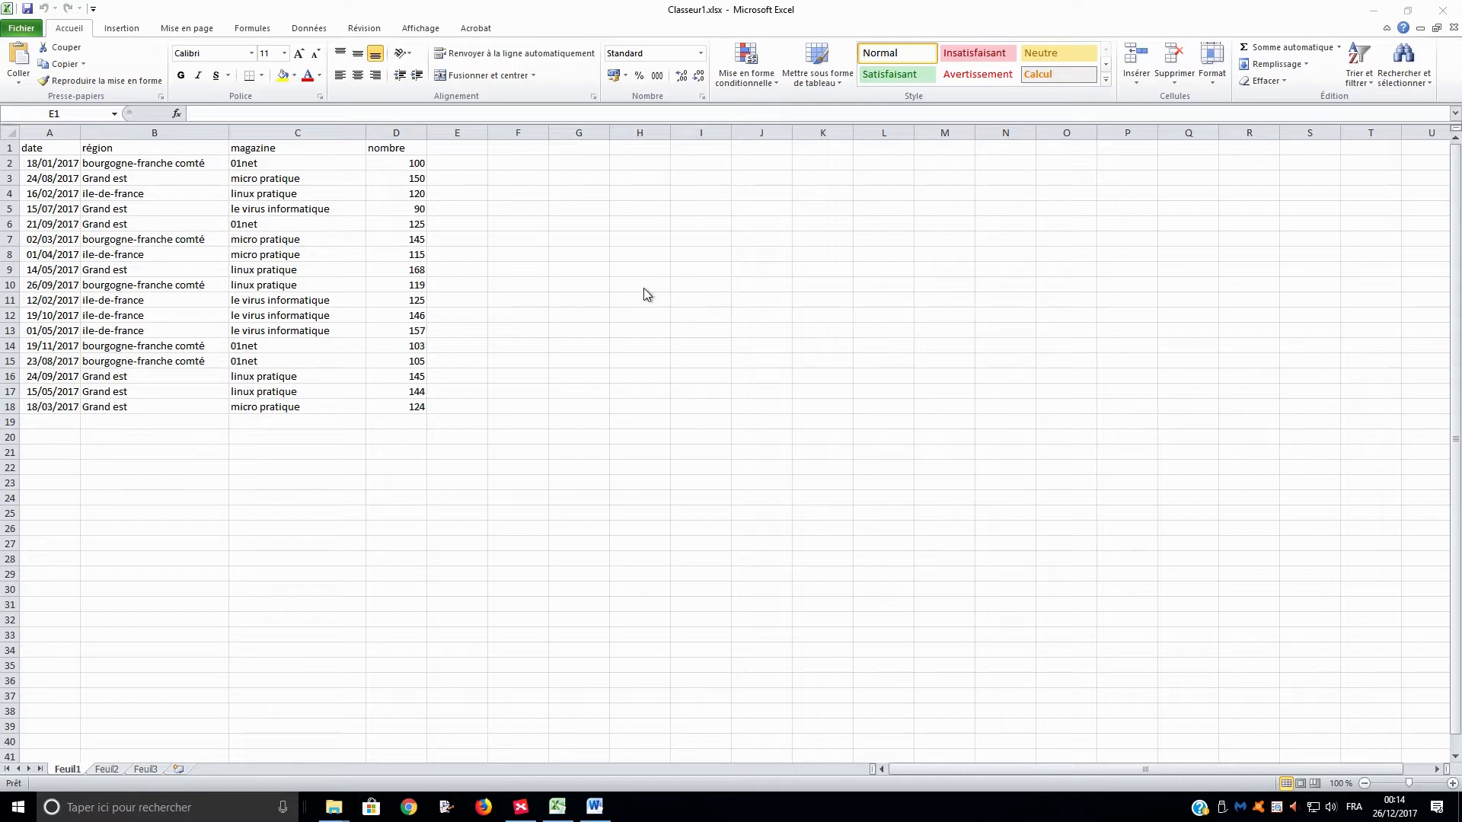
pyautogui.click(280, 239)
pyautogui.click(270, 242)
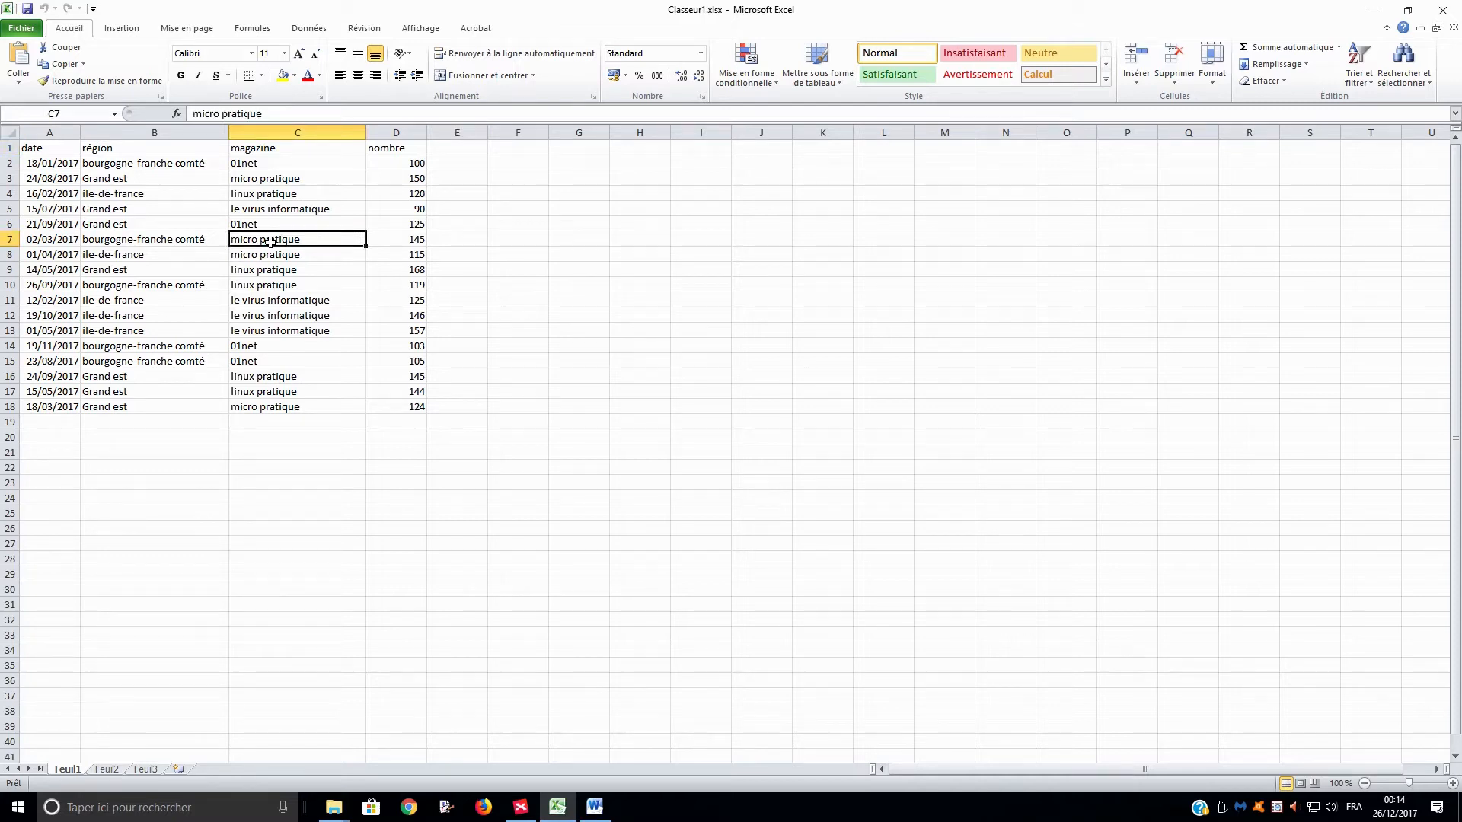
pyautogui.click(587, 242)
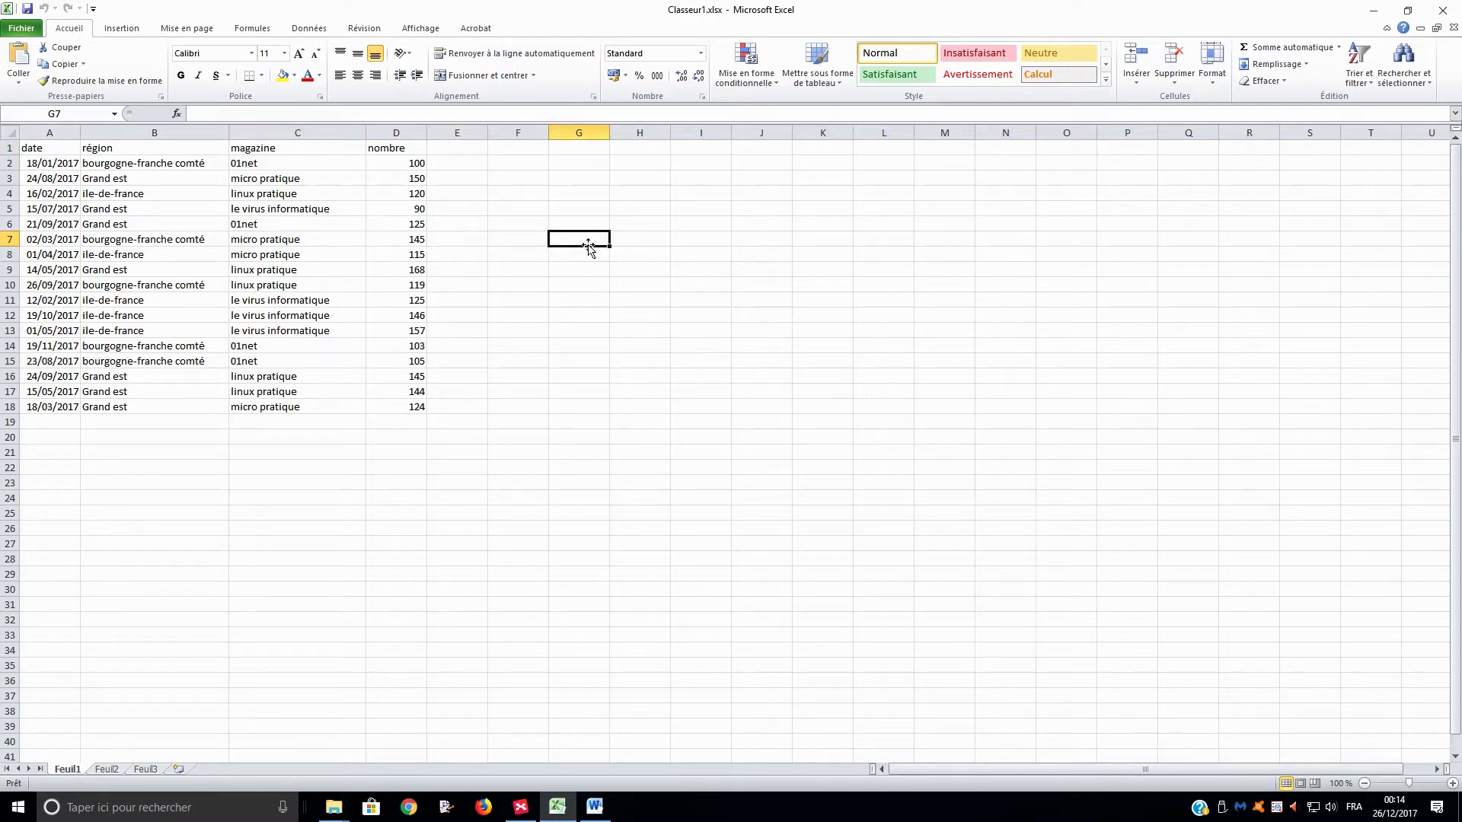
pyautogui.moveTo(274, 206); pyautogui.dragTo(262, 285)
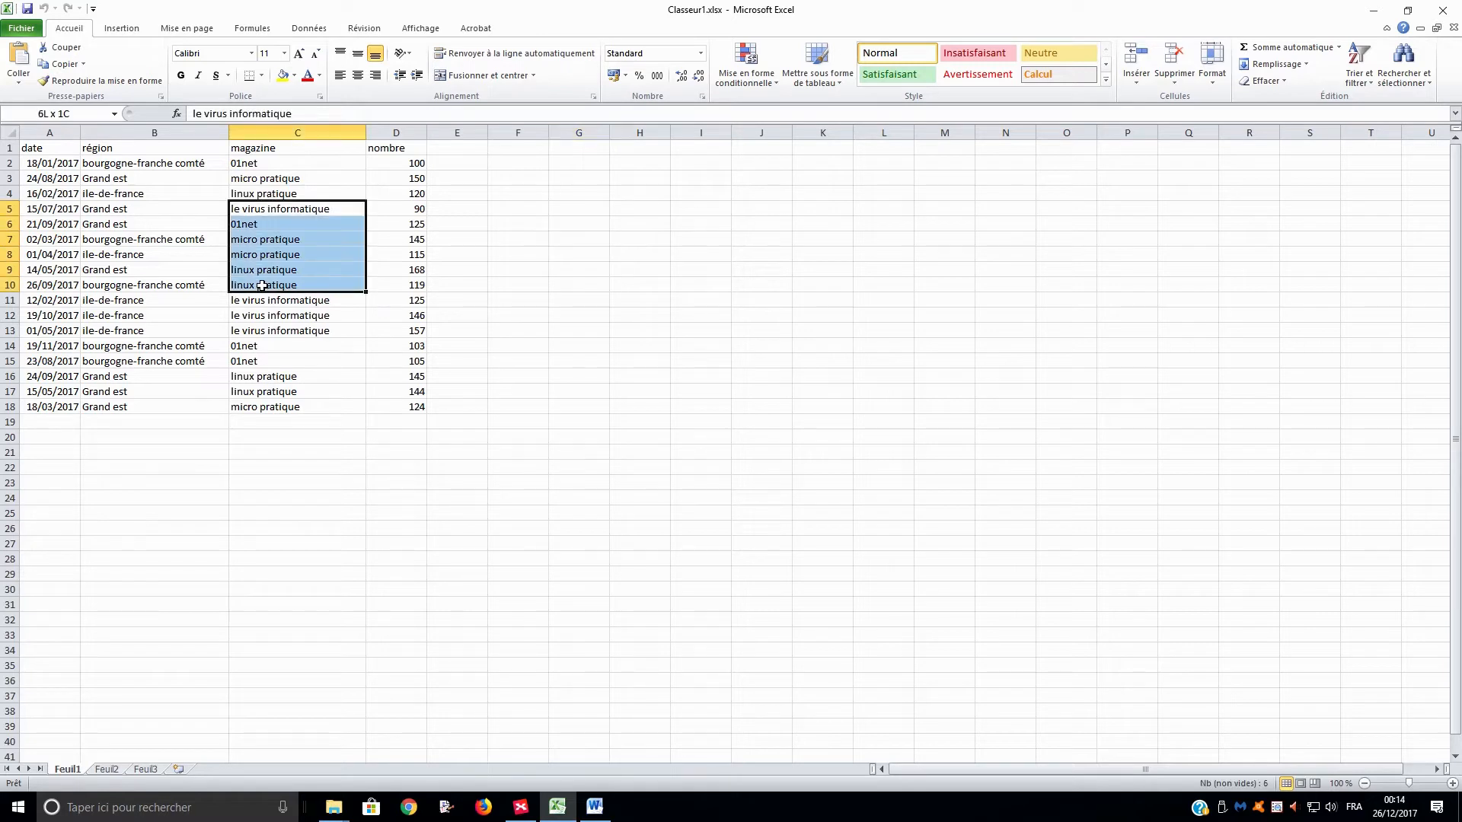
# Insert a pivot table on a new worksheet from the source range Feuil1!$A$1:$D$18.
pyautogui.click(189, 256)
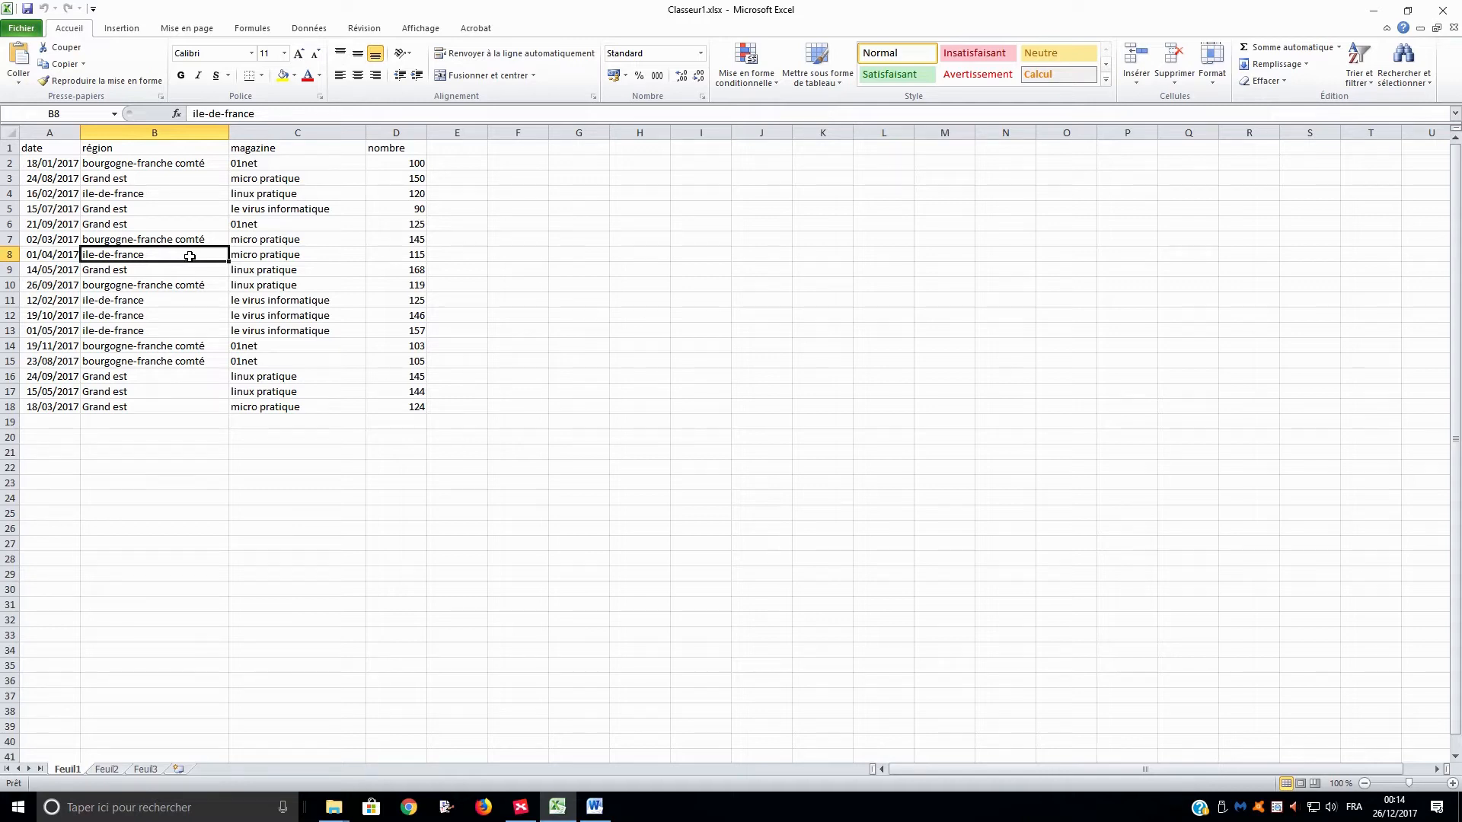
pyautogui.click(137, 34)
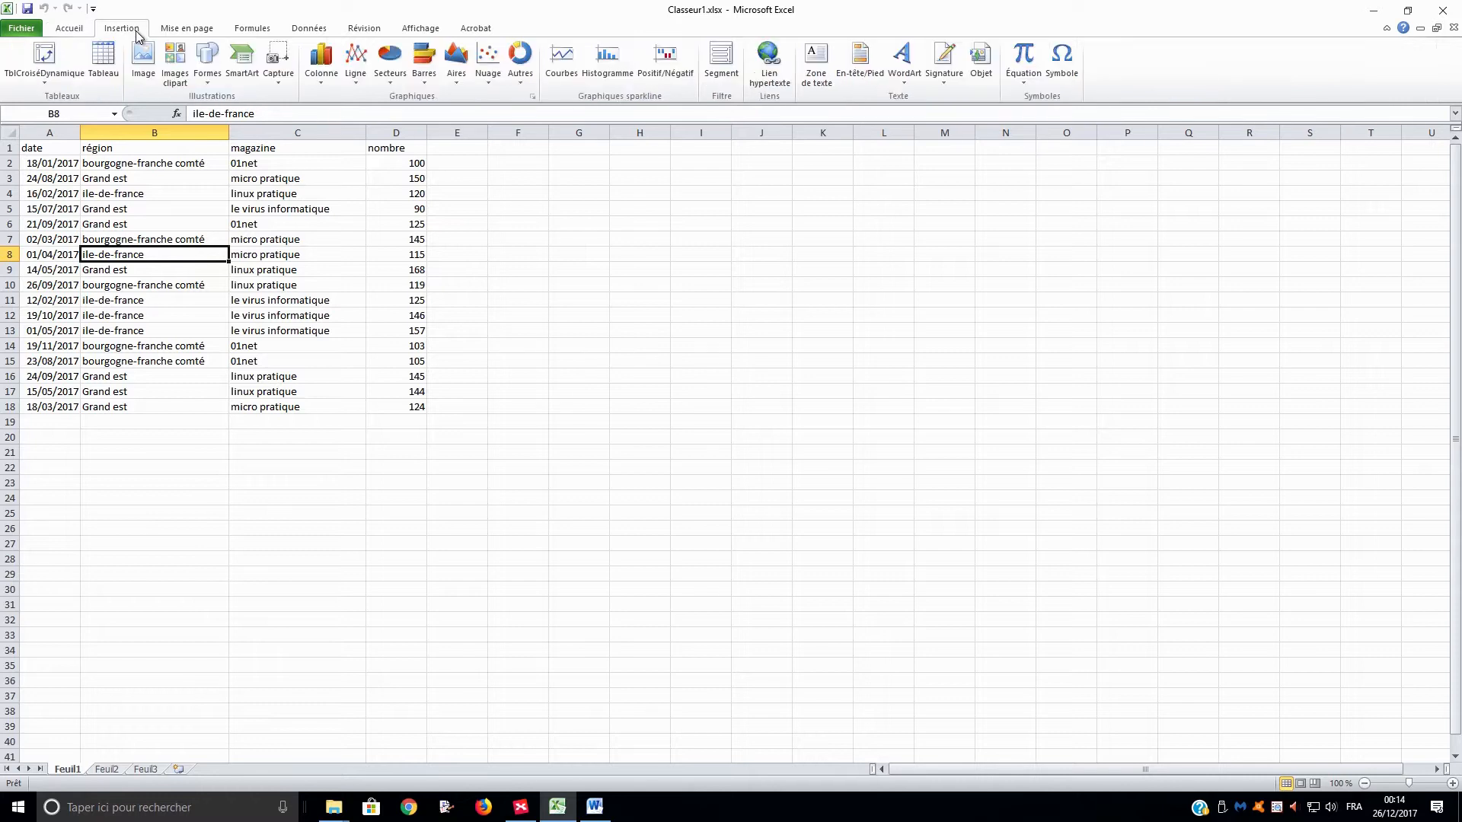
pyautogui.click(61, 63)
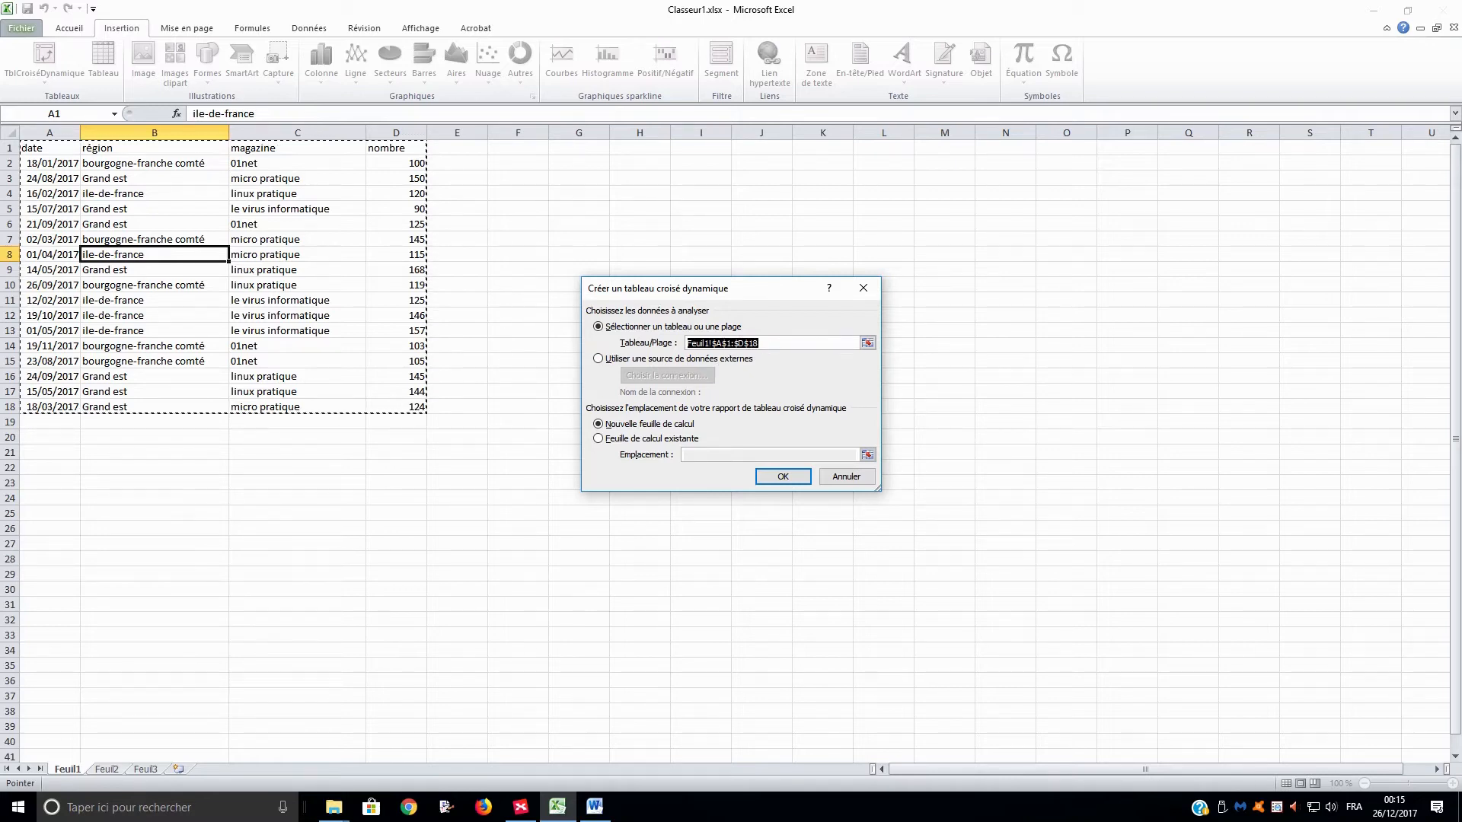
pyautogui.hotkey('alt', 'Tab')
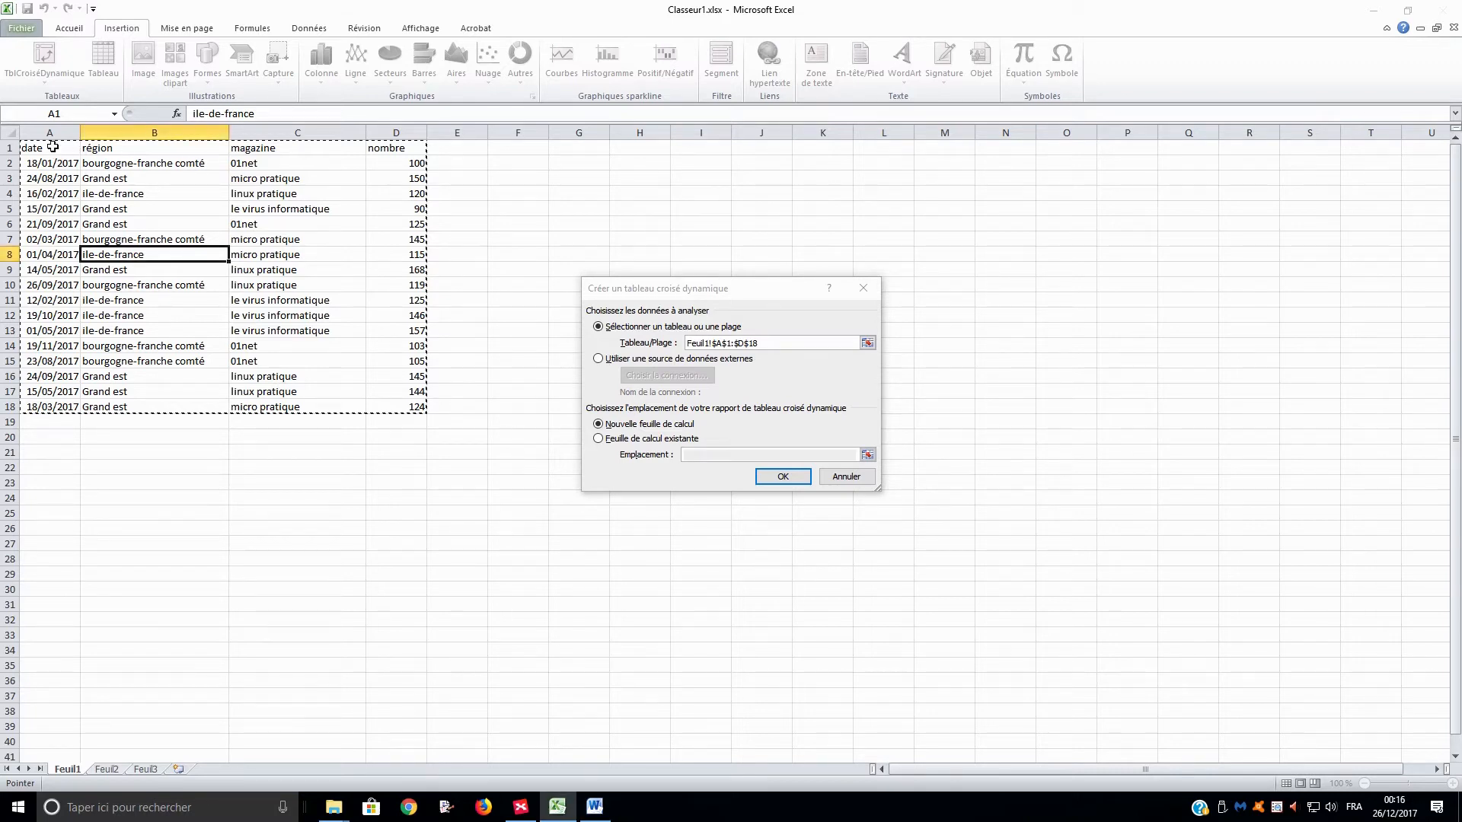
pyautogui.moveTo(51, 147); pyautogui.dragTo(391, 405)
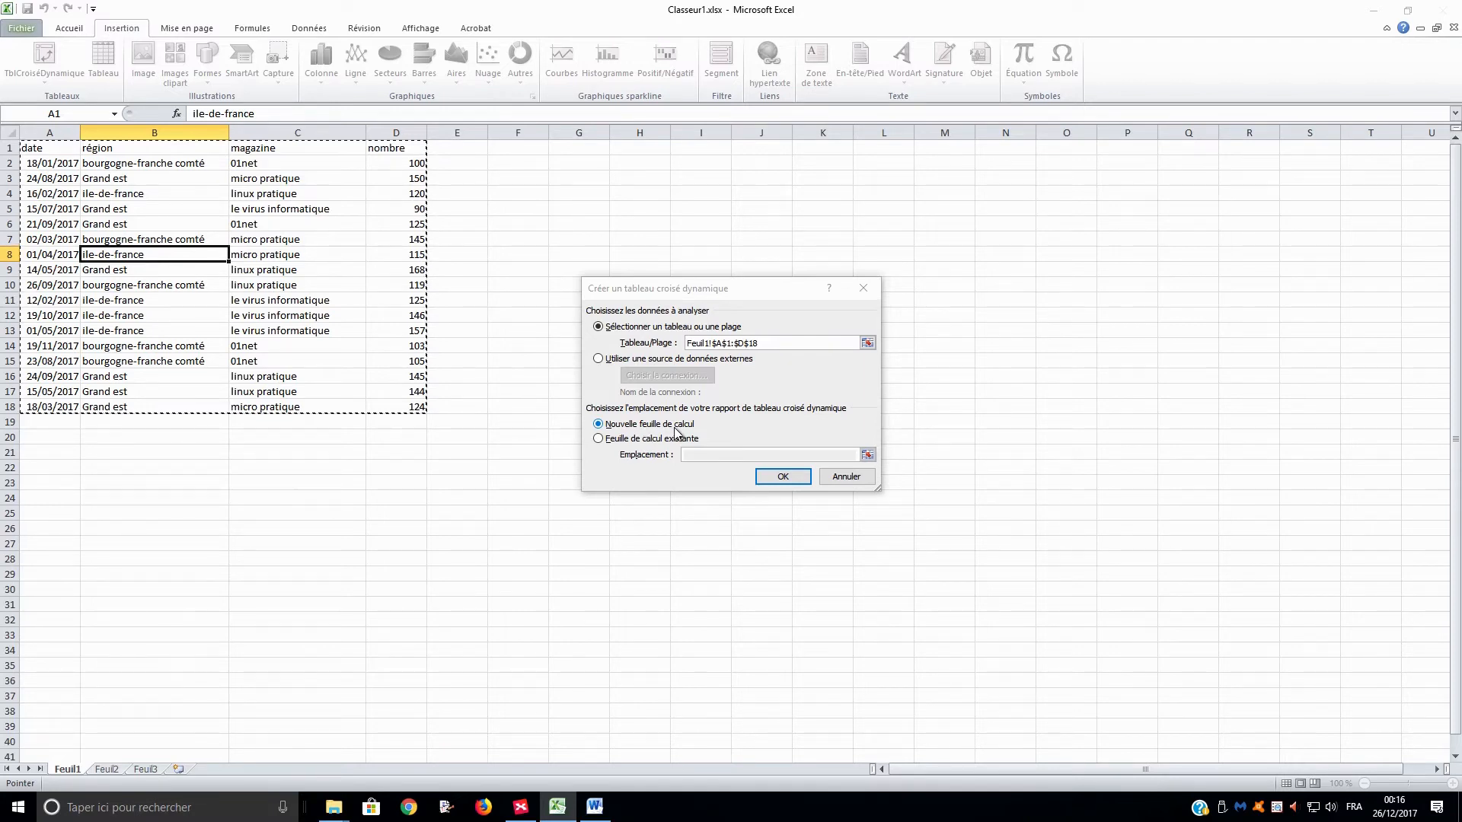
pyautogui.click(787, 478)
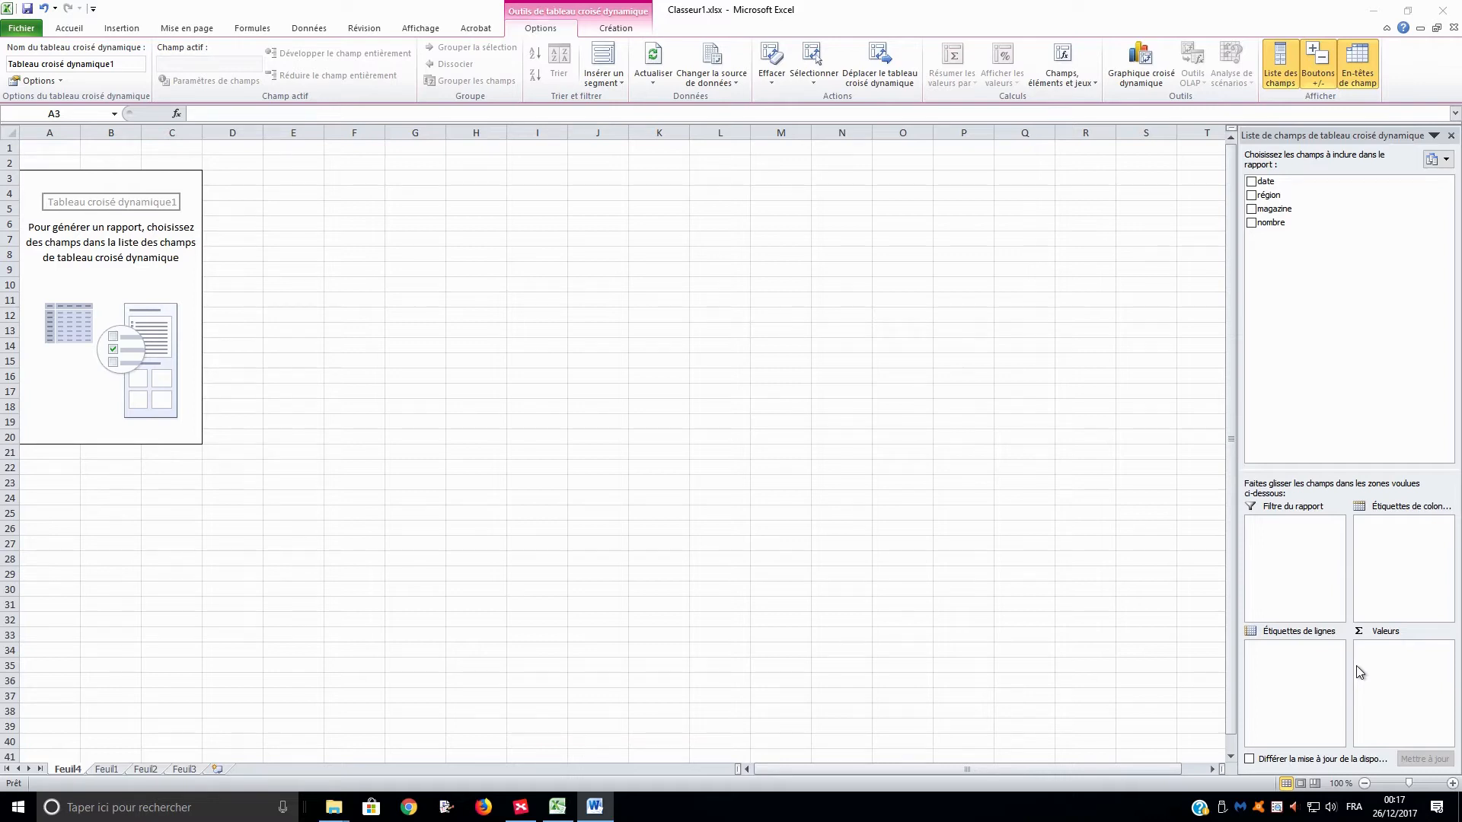
# Place the magazine field in the pivot table's row labels and the date field in its column labels.
pyautogui.click(1264, 211)
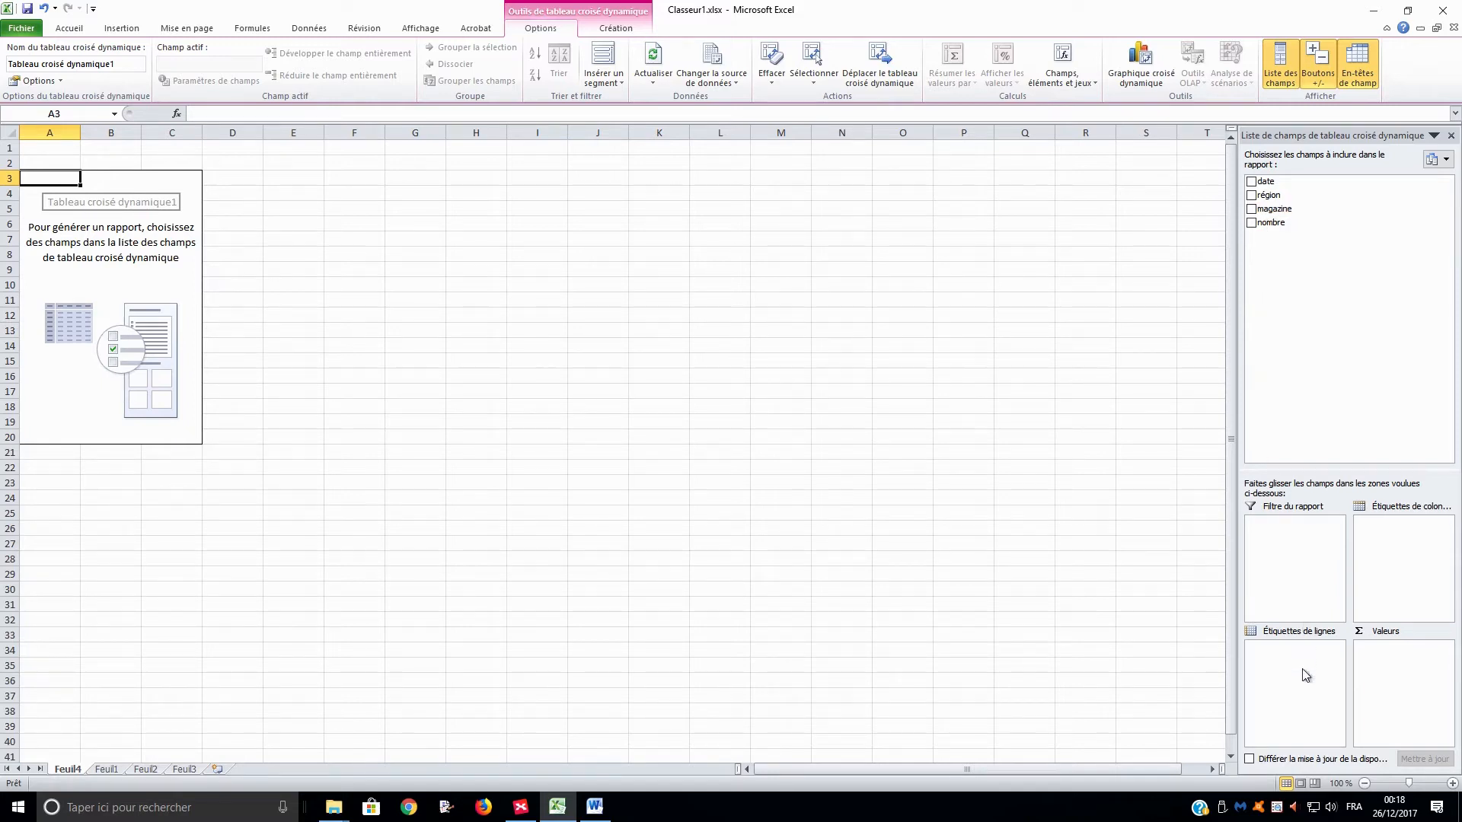
pyautogui.moveTo(1276, 209); pyautogui.dragTo(1299, 662)
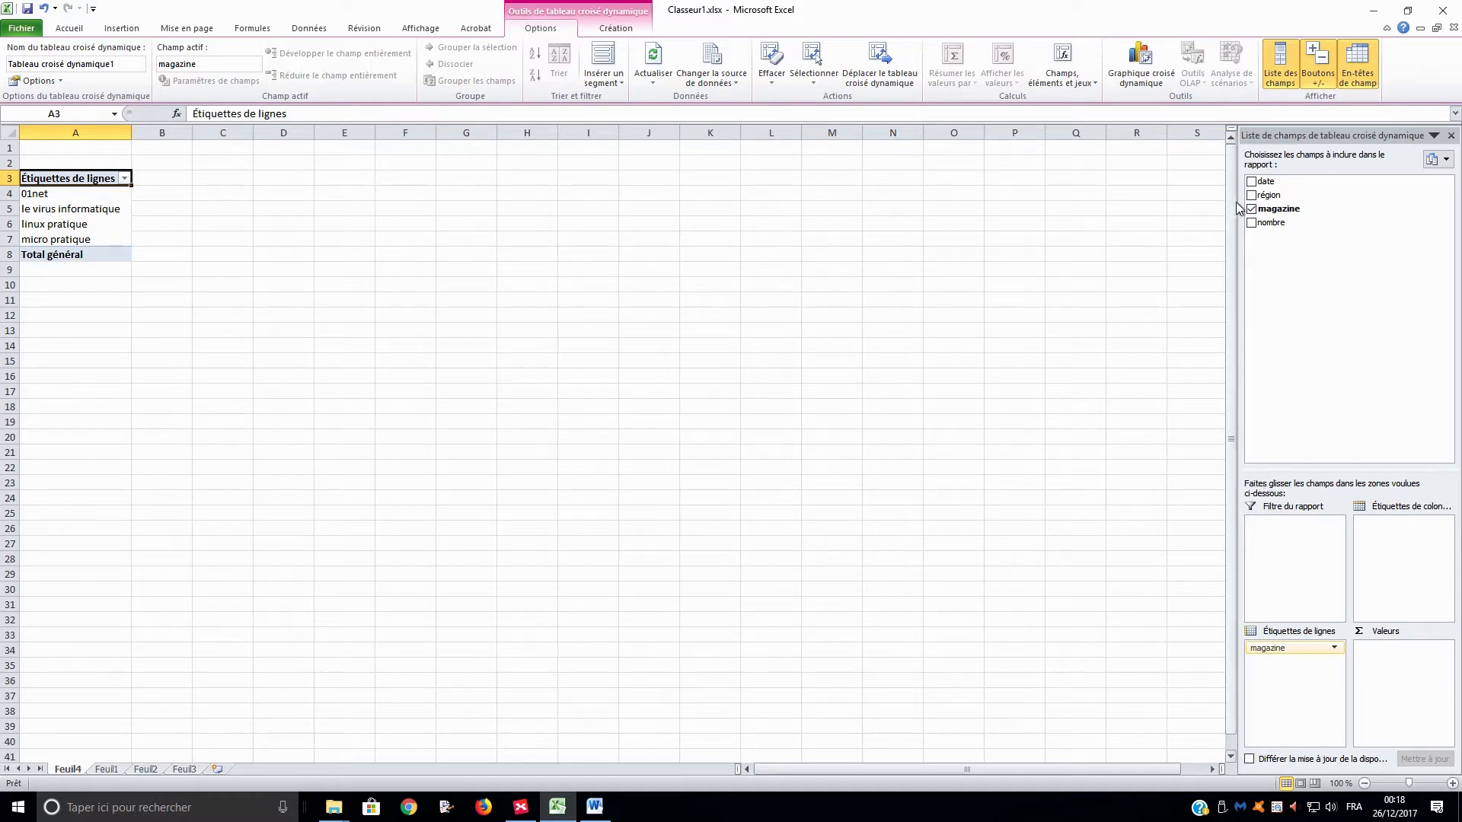
pyautogui.moveTo(1273, 183); pyautogui.dragTo(1421, 563)
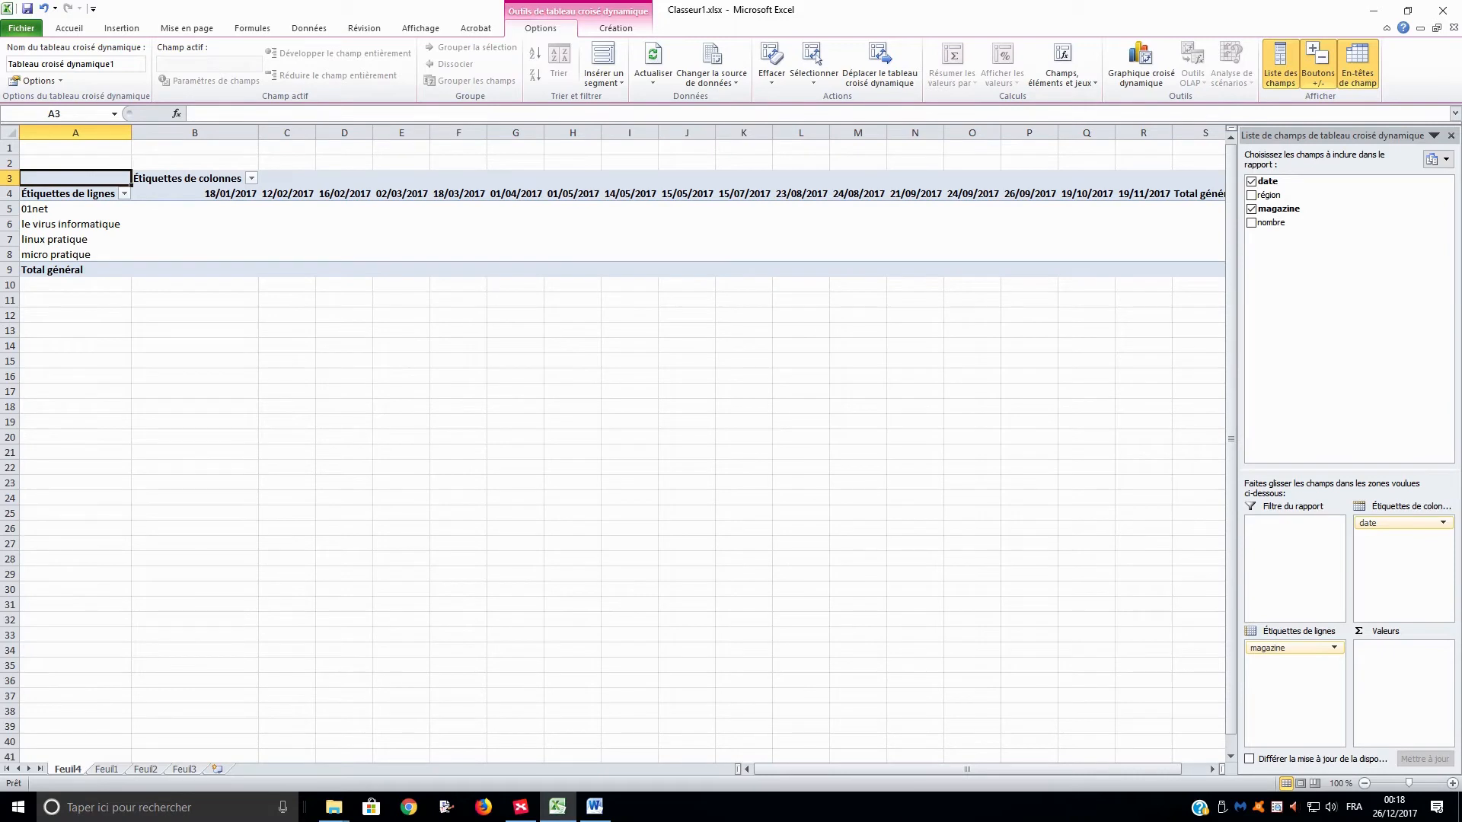
# Add the nombre field to the pivot table's values area.
pyautogui.hotkey('alt', 'Tab')
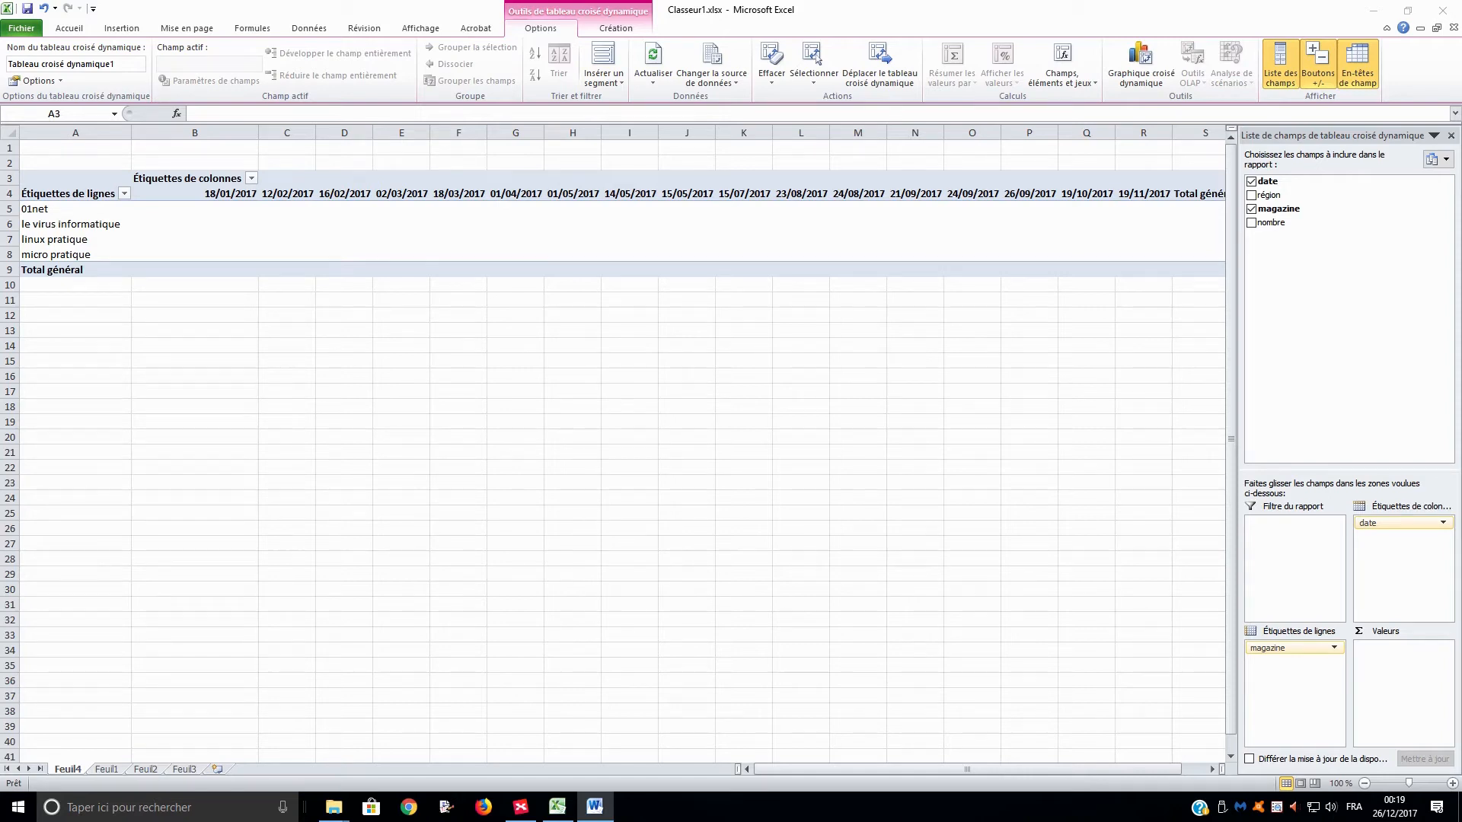
pyautogui.click(1255, 224)
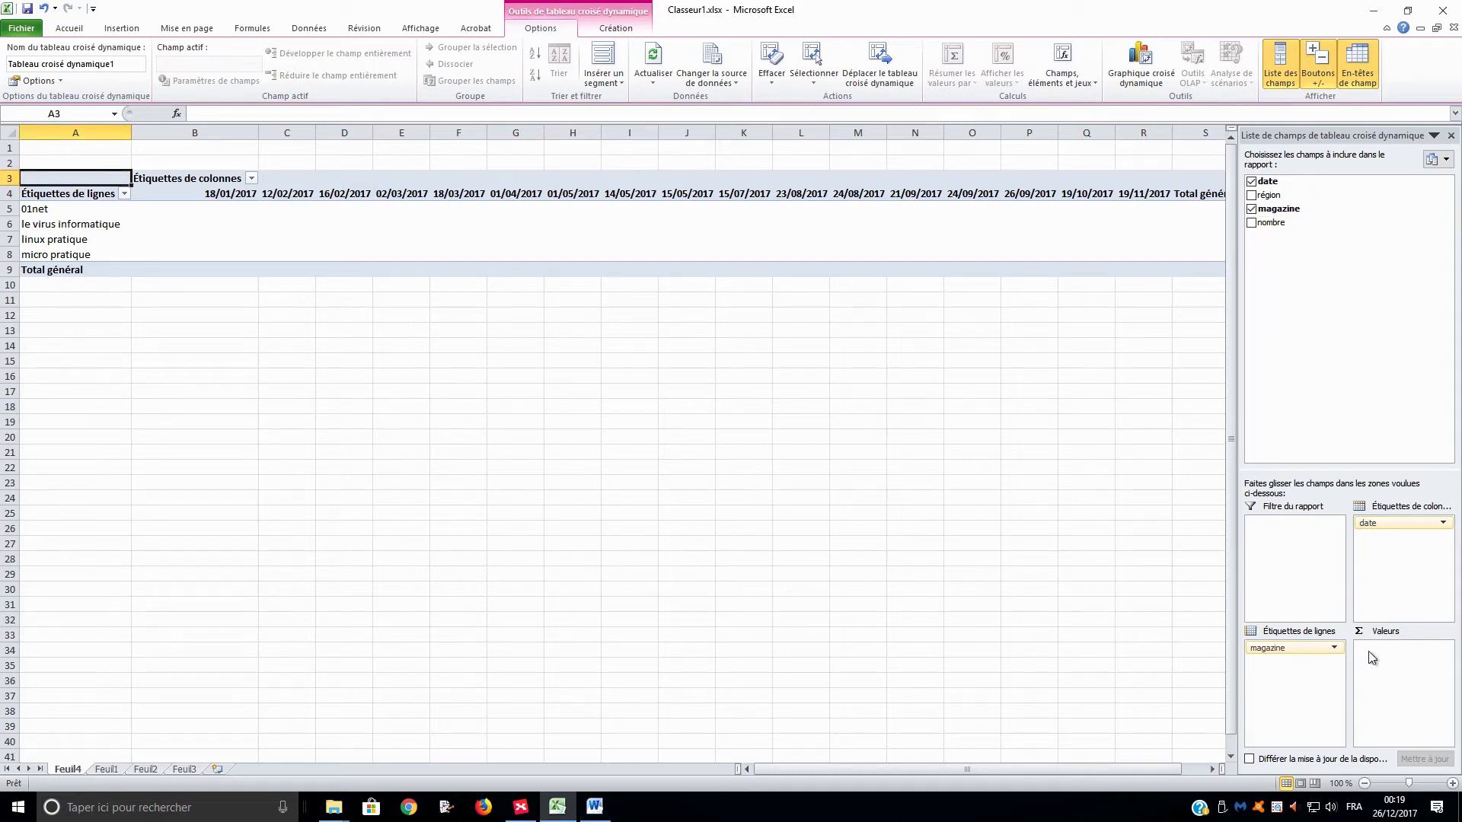
pyautogui.moveTo(1291, 229); pyautogui.dragTo(1401, 681)
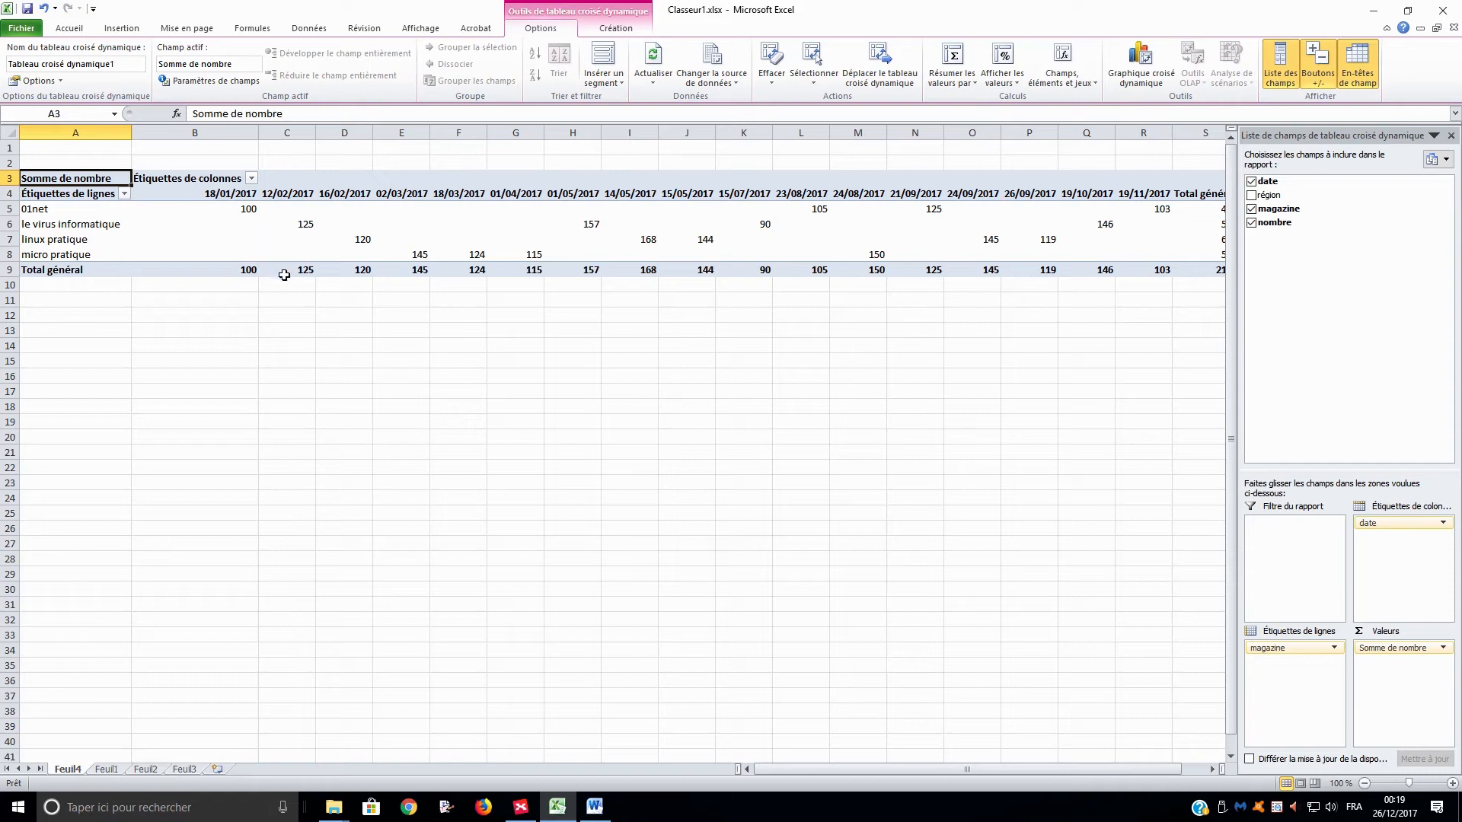
# Replace the date field with the région field in the pivot table's column labels.
pyautogui.hotkey('alt', 'Tab')
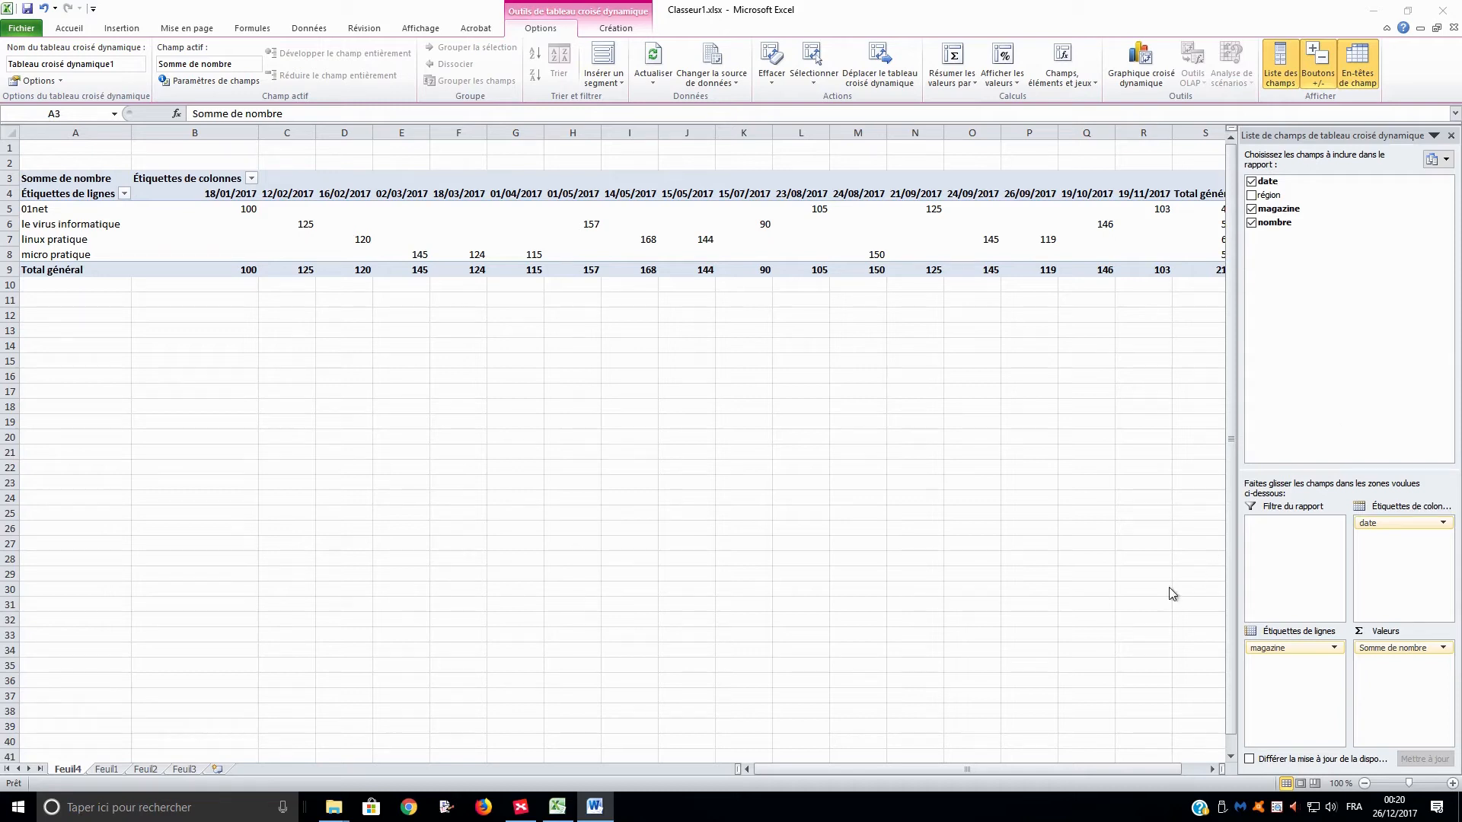
pyautogui.click(1382, 522)
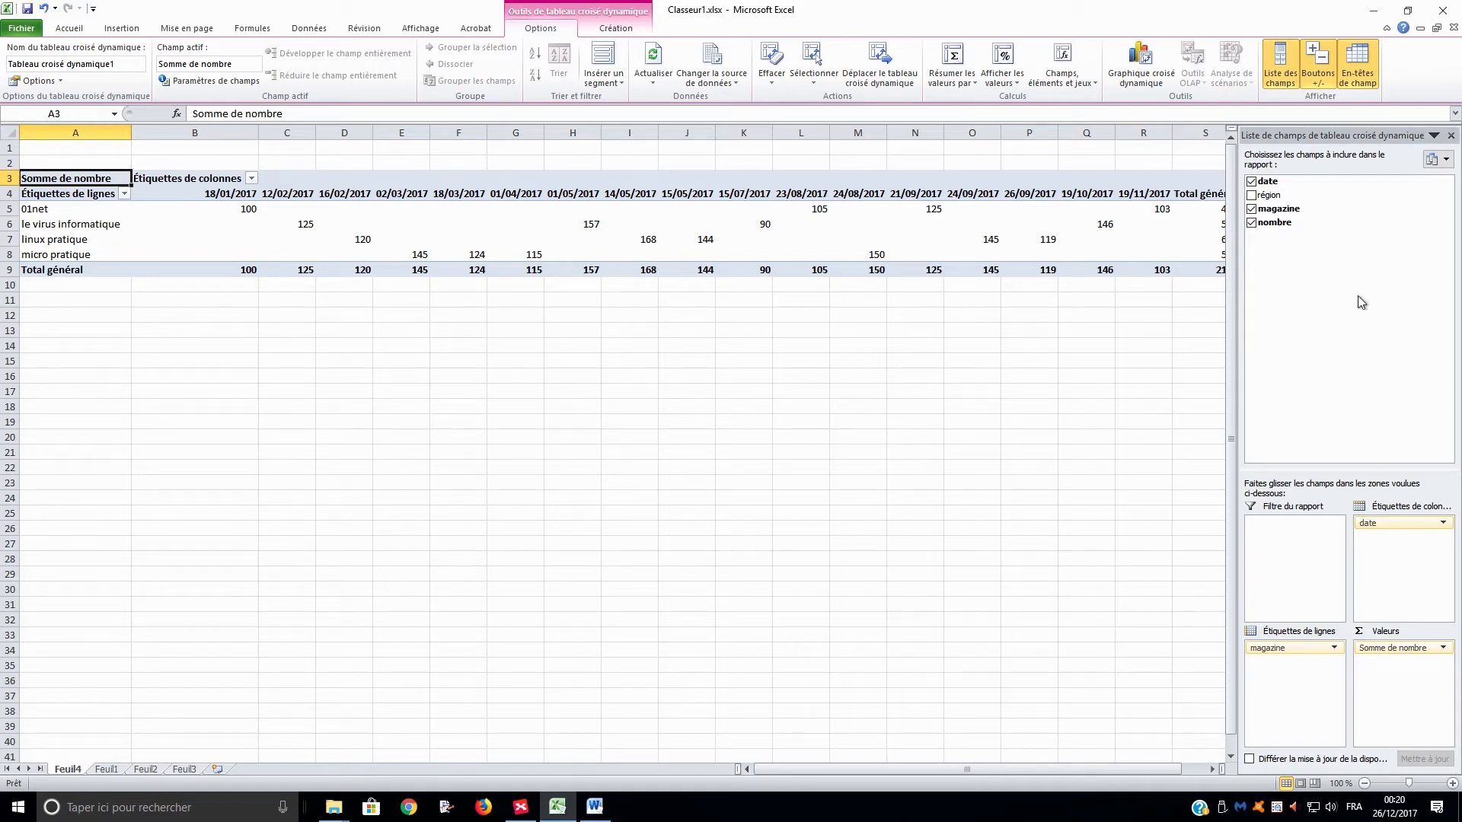
pyautogui.moveTo(1367, 523); pyautogui.dragTo(1368, 495)
pyautogui.moveTo(1354, 371); pyautogui.dragTo(1355, 371)
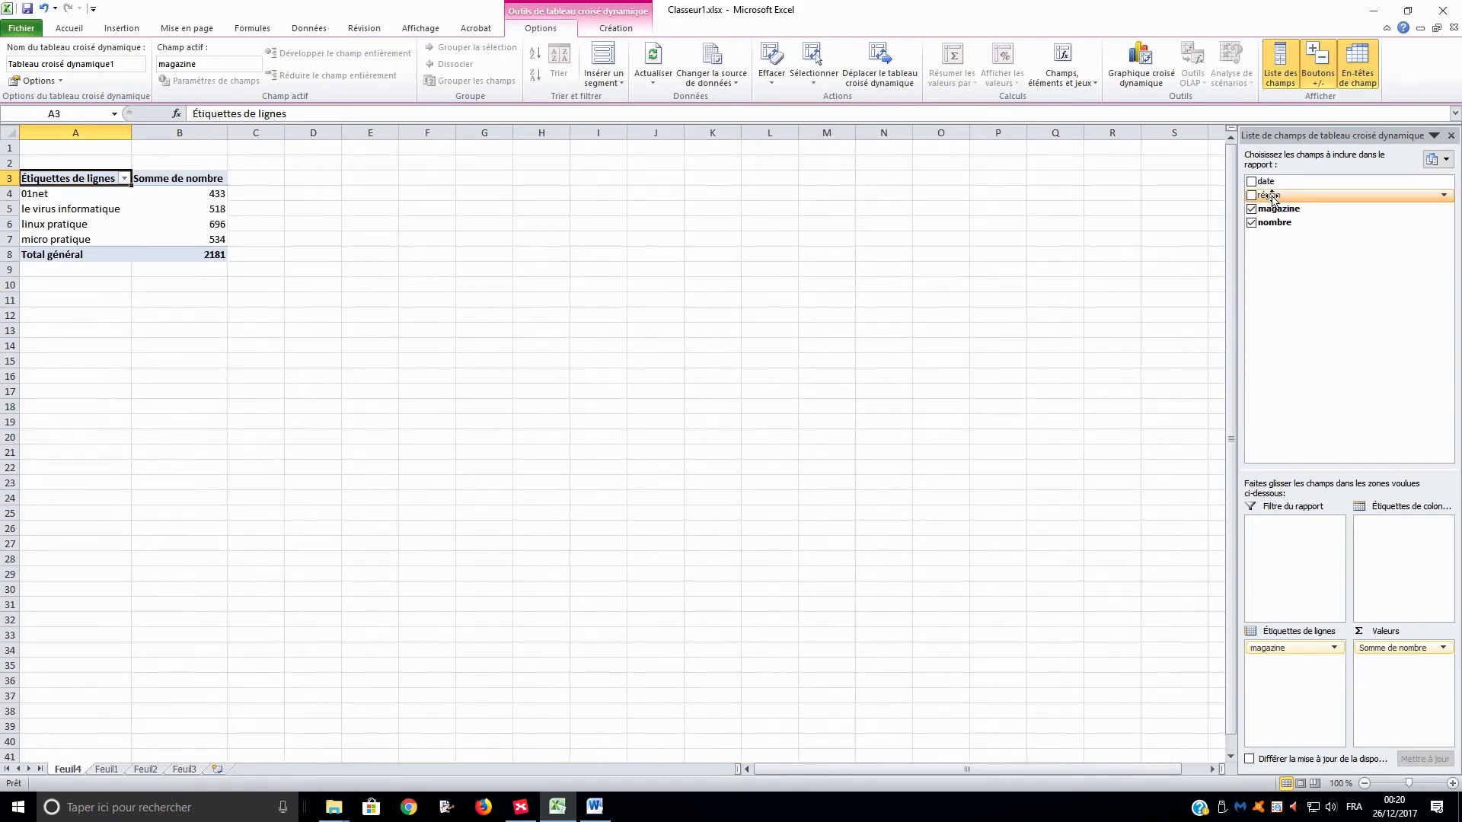
pyautogui.moveTo(1271, 196); pyautogui.dragTo(1396, 558)
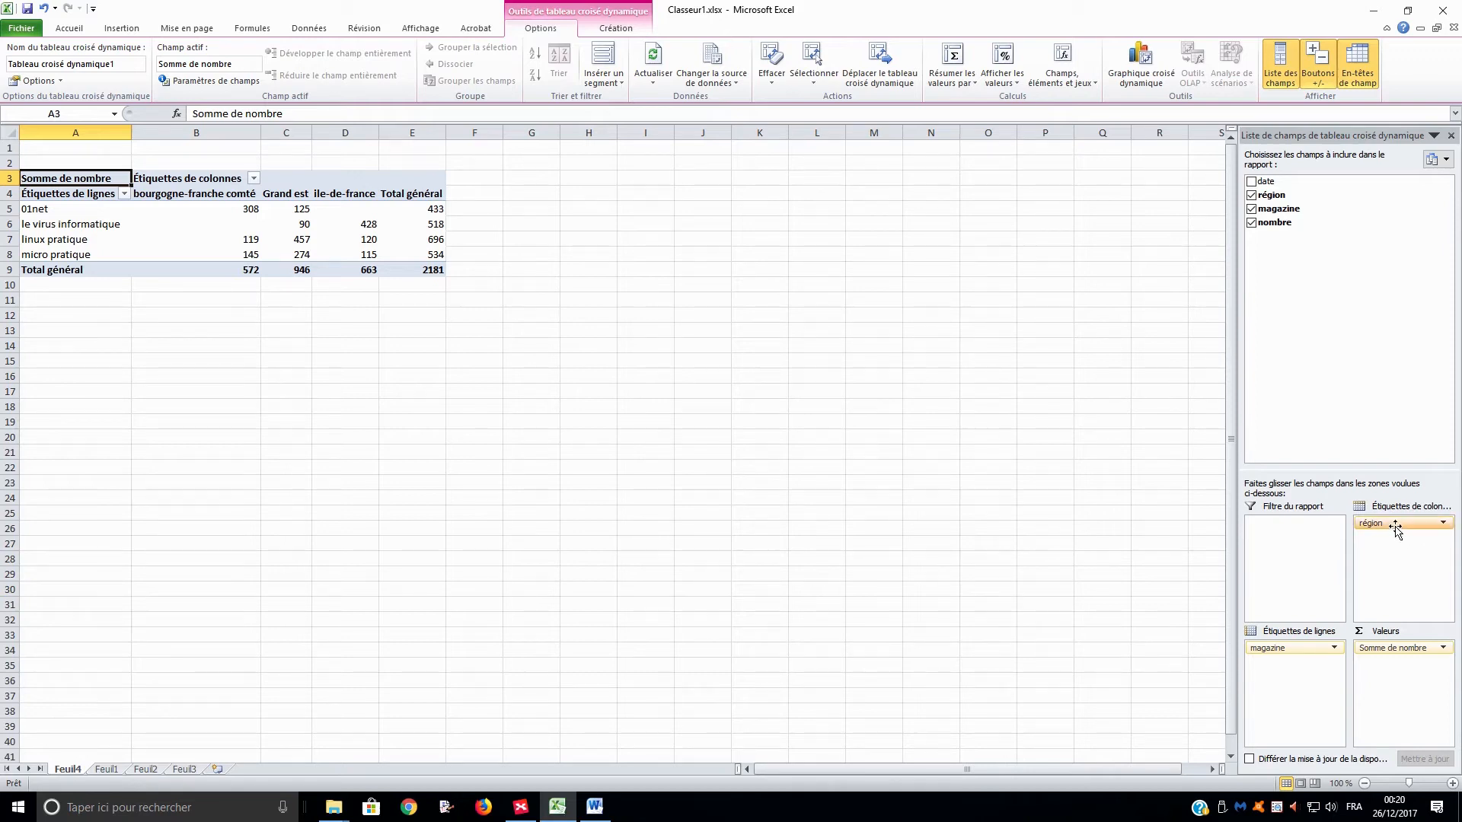
# Move the région field from the column labels to the row labels, placing it above magazine.
pyautogui.moveTo(1387, 522); pyautogui.dragTo(1281, 667)
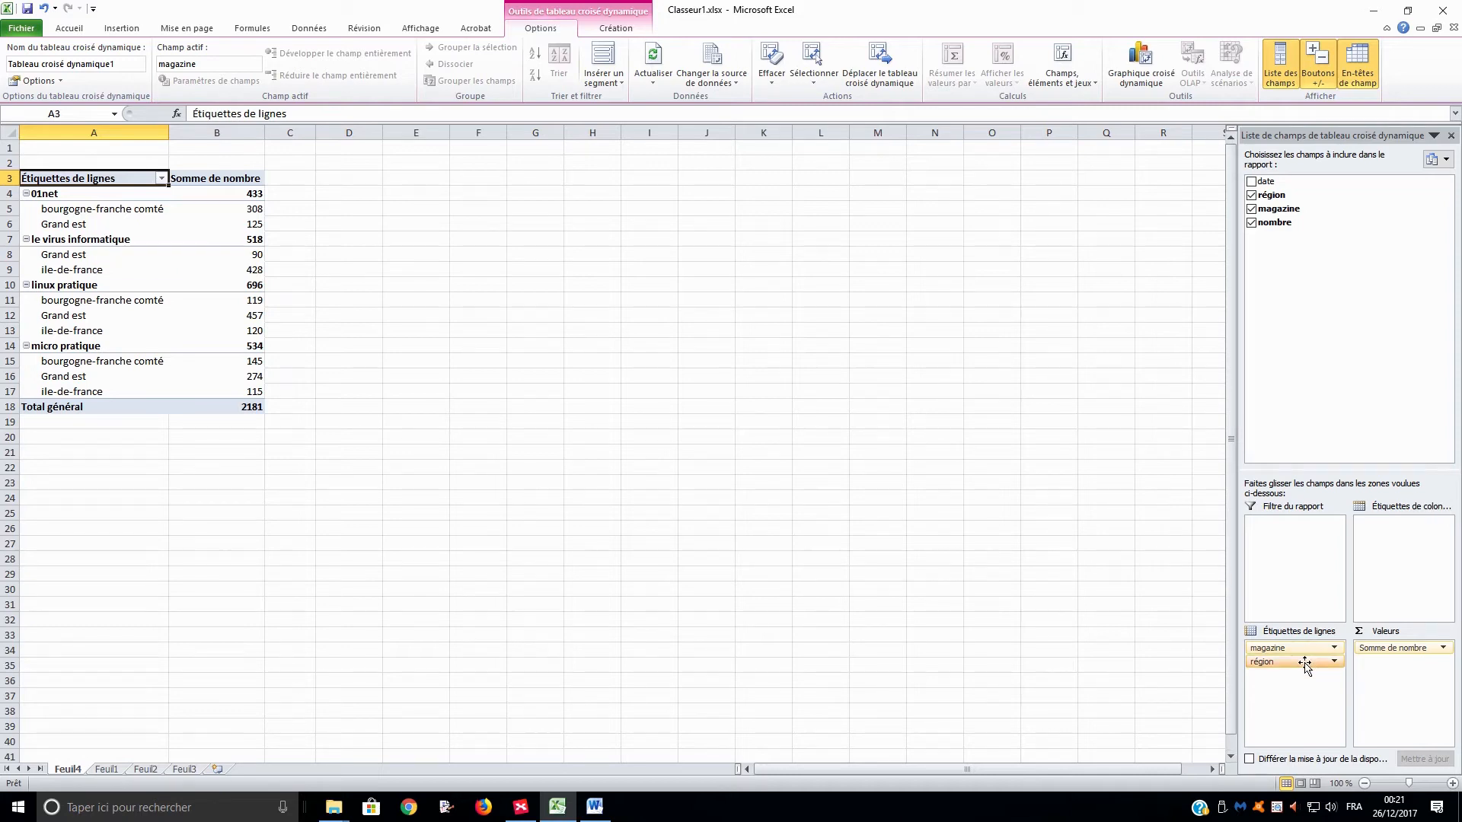
pyautogui.moveTo(1304, 665); pyautogui.dragTo(1301, 648)
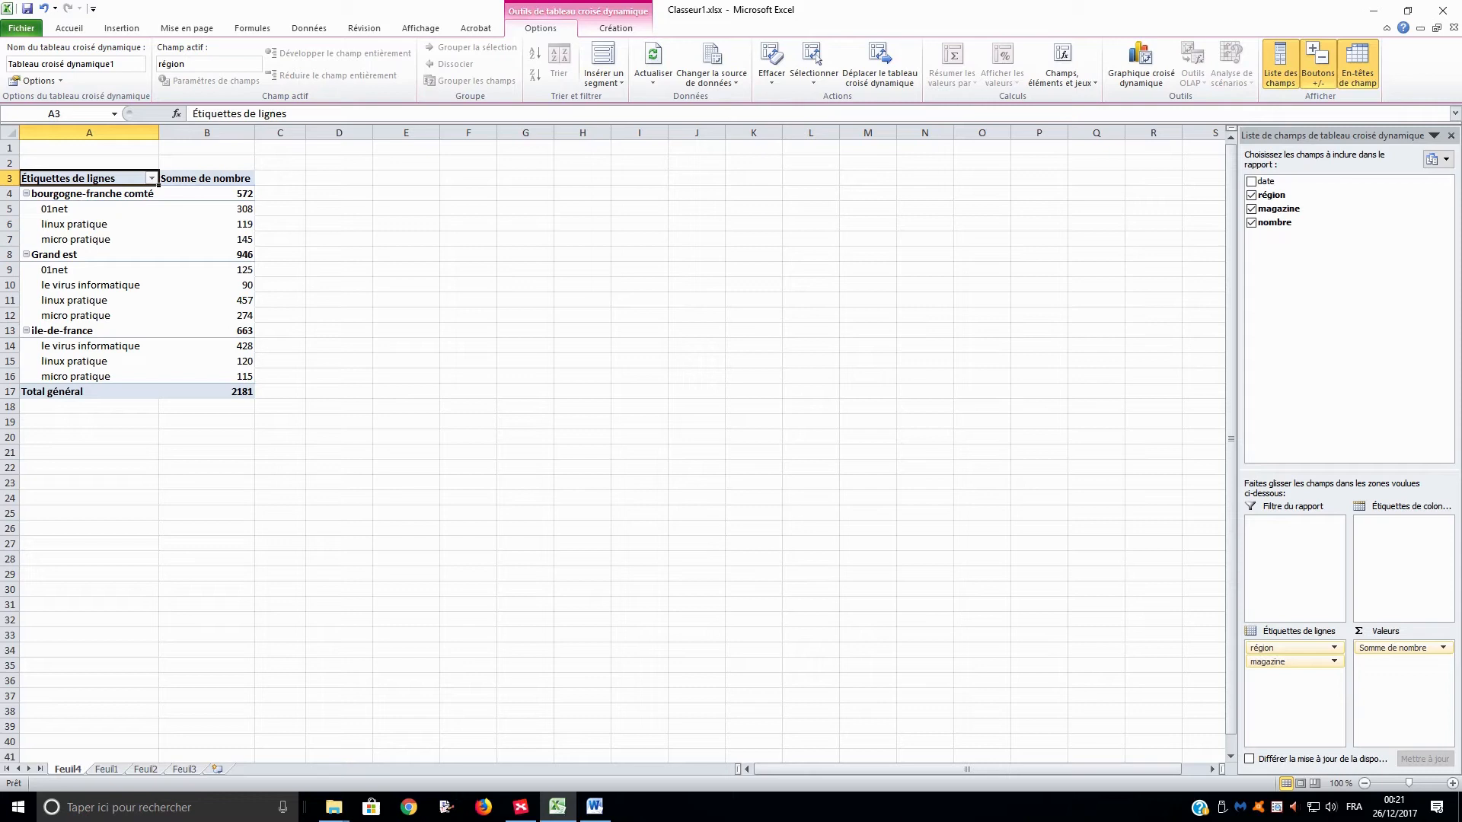
pyautogui.hotkey('alt', 'Tab')
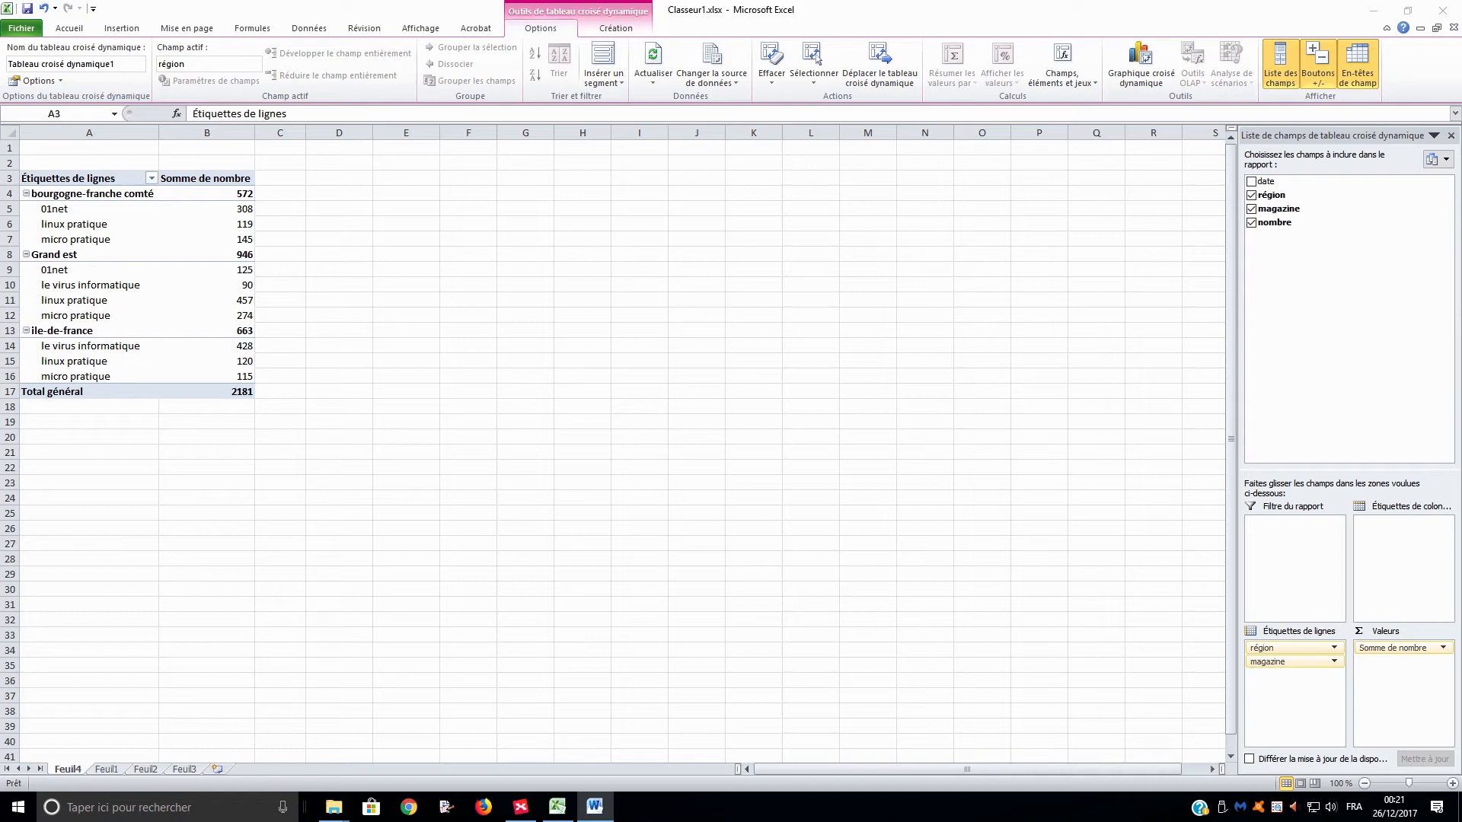
# Move the région field to the report filter and, with multiple selection enabled, keep only ile-de-france.
pyautogui.click(1276, 643)
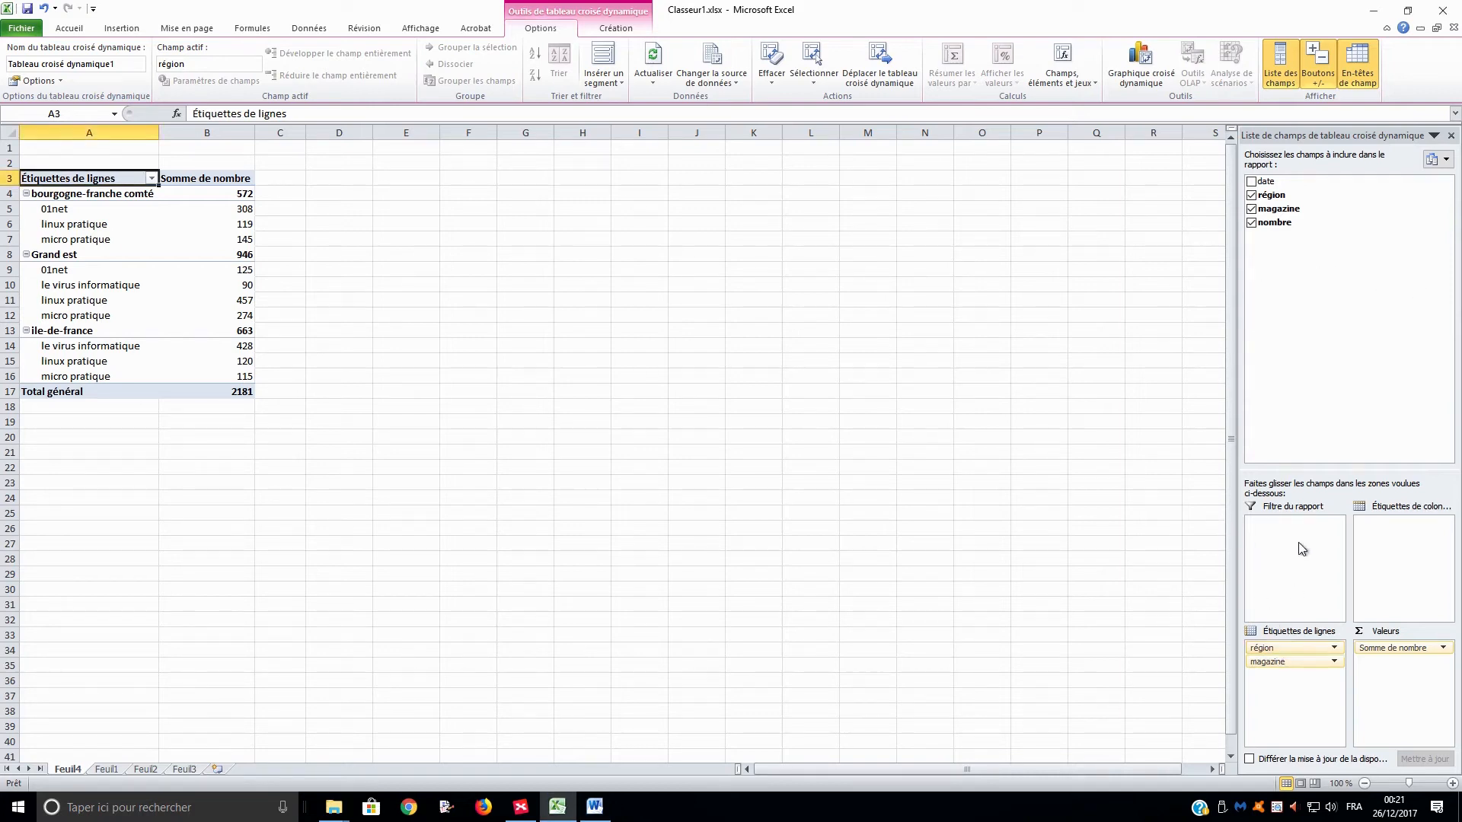
pyautogui.moveTo(1285, 648); pyautogui.dragTo(1287, 543)
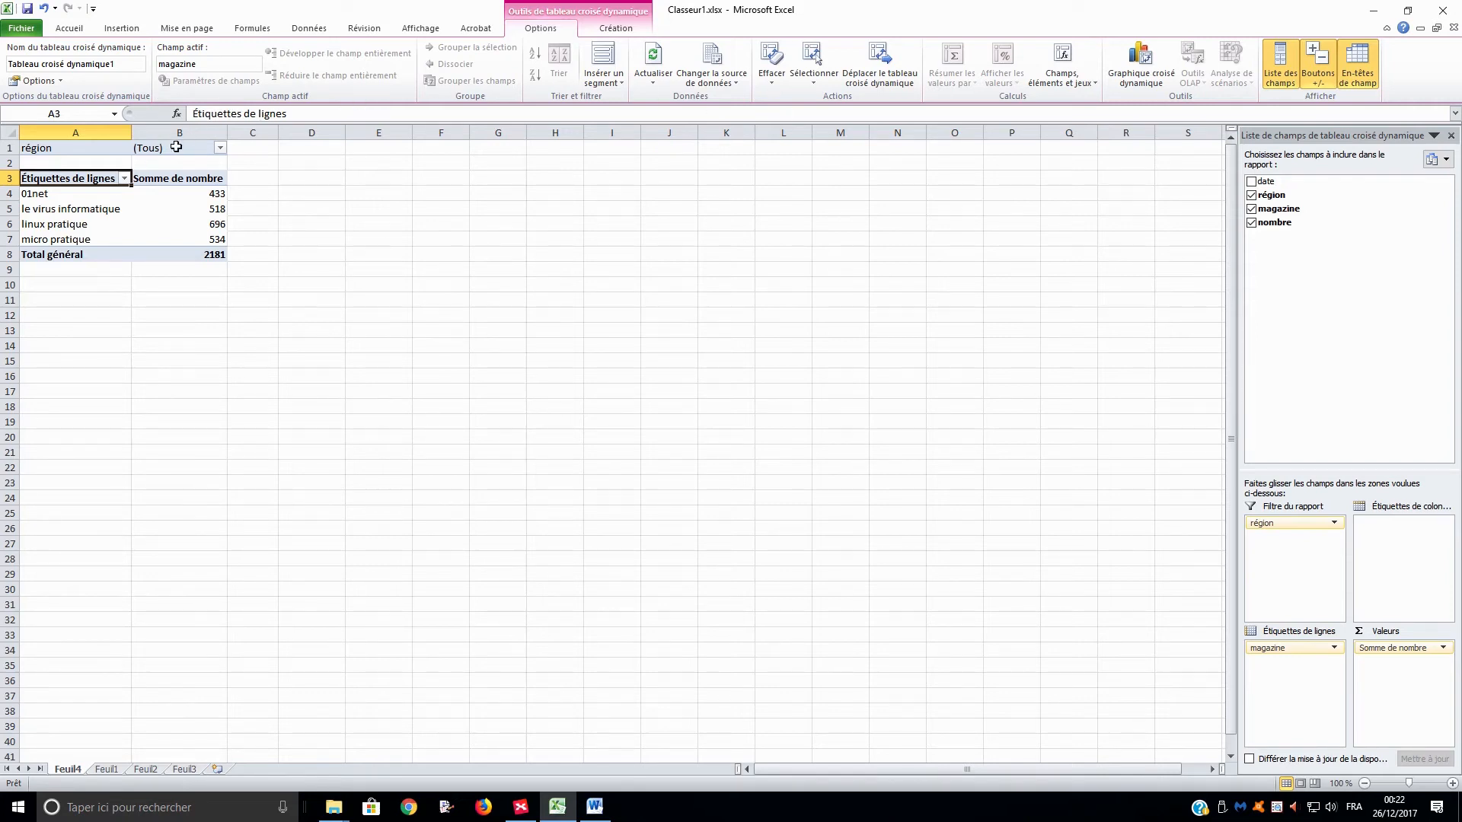
pyautogui.click(219, 149)
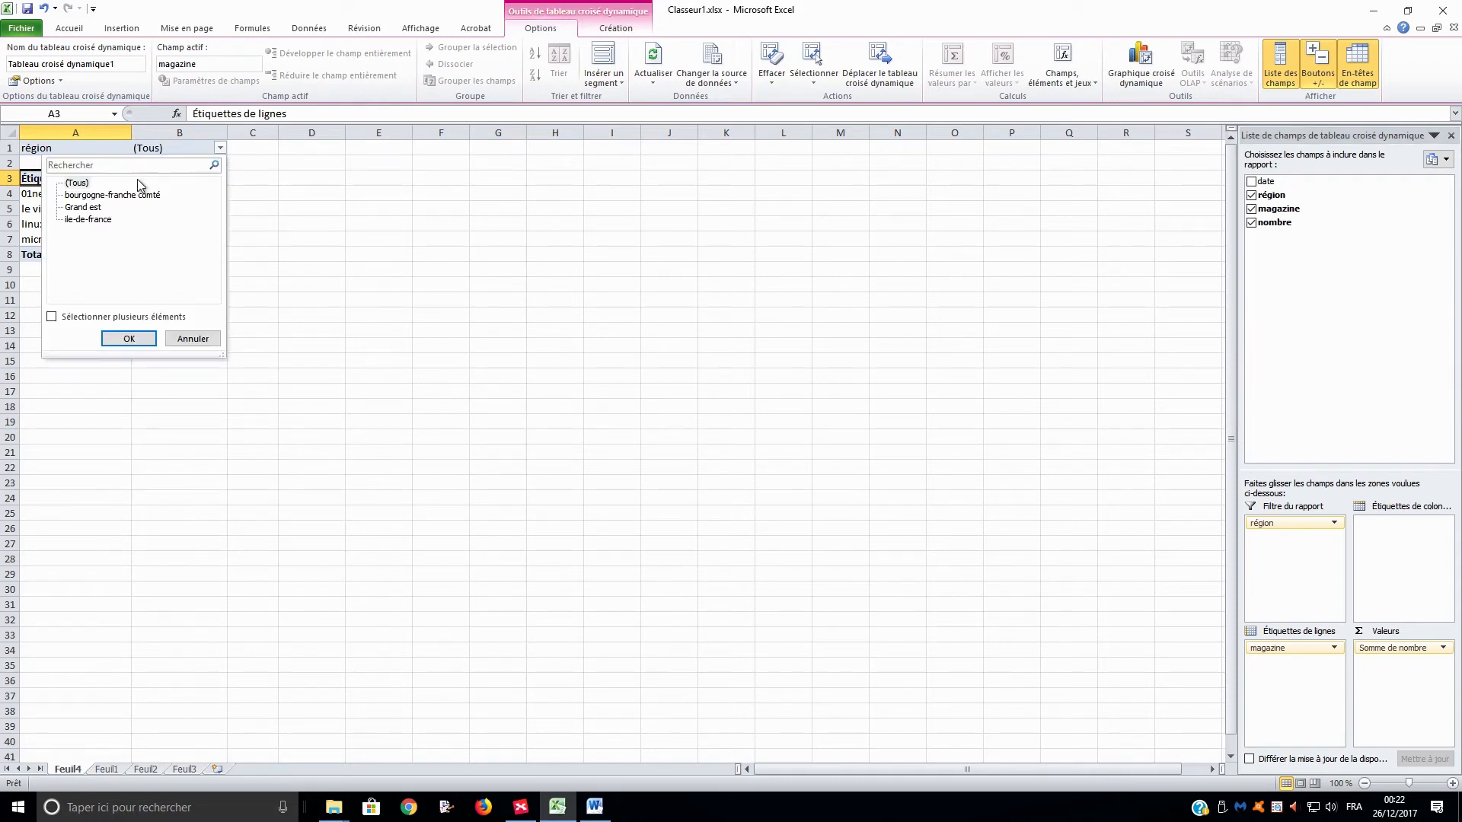
pyautogui.click(51, 316)
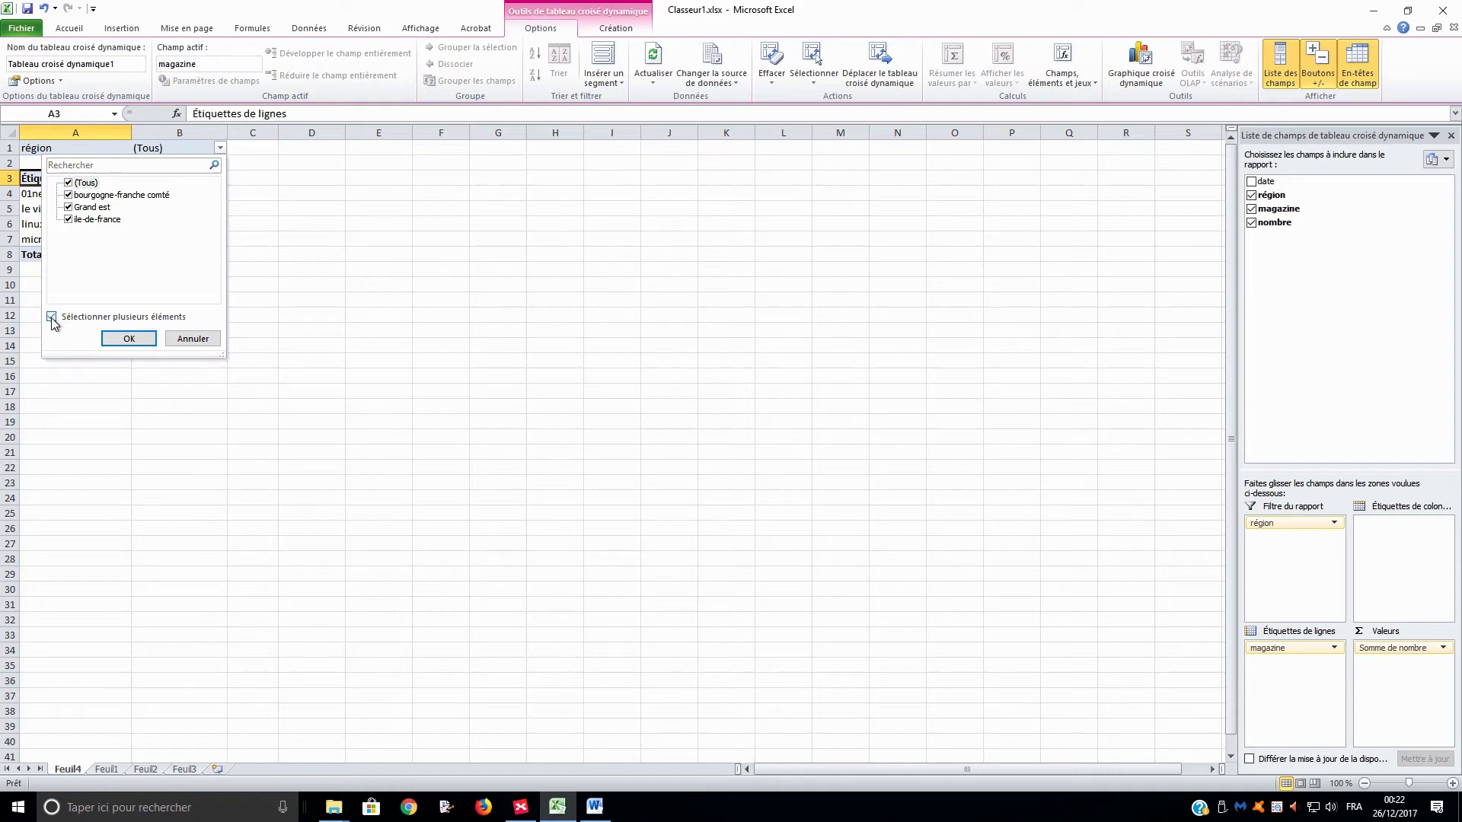
pyautogui.click(68, 195)
pyautogui.click(68, 207)
pyautogui.click(129, 338)
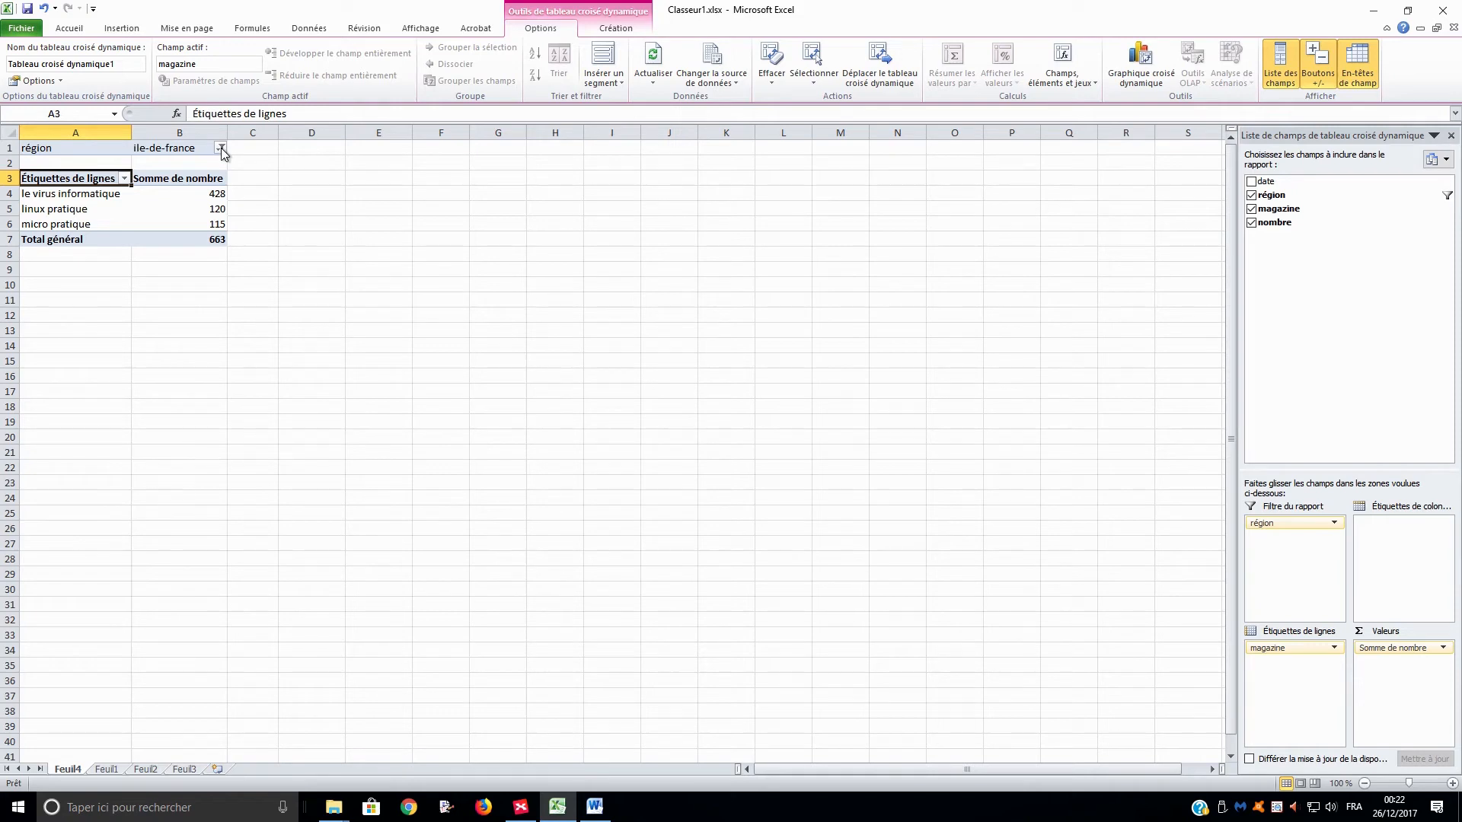
# Set the région report filter back to all regions (Tous).
pyautogui.click(220, 148)
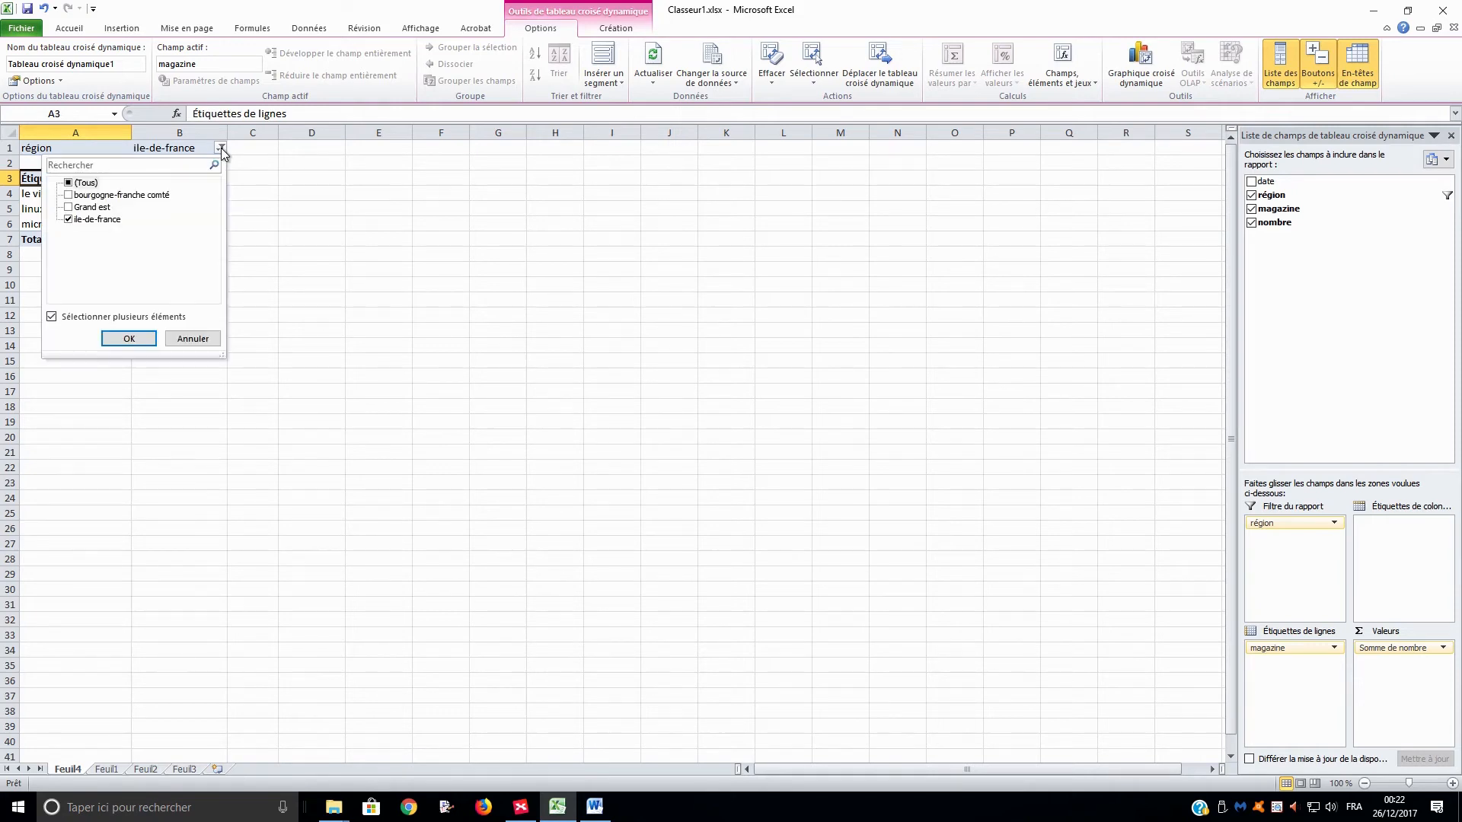
pyautogui.click(69, 183)
pyautogui.click(123, 340)
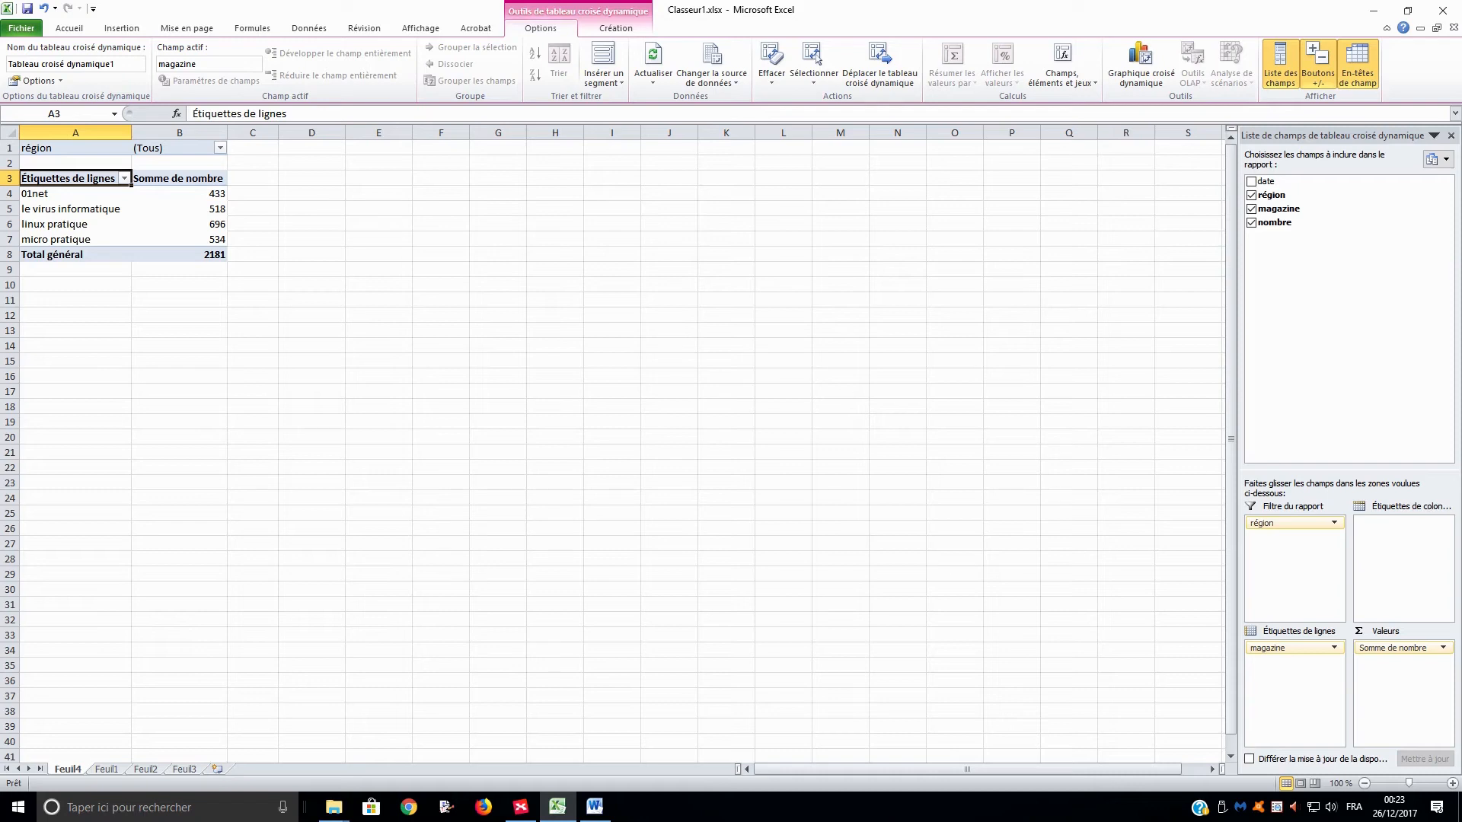
# Add the date field to the column labels and remove the région field from the report filter.
pyautogui.hotkey('alt', 'Tab')
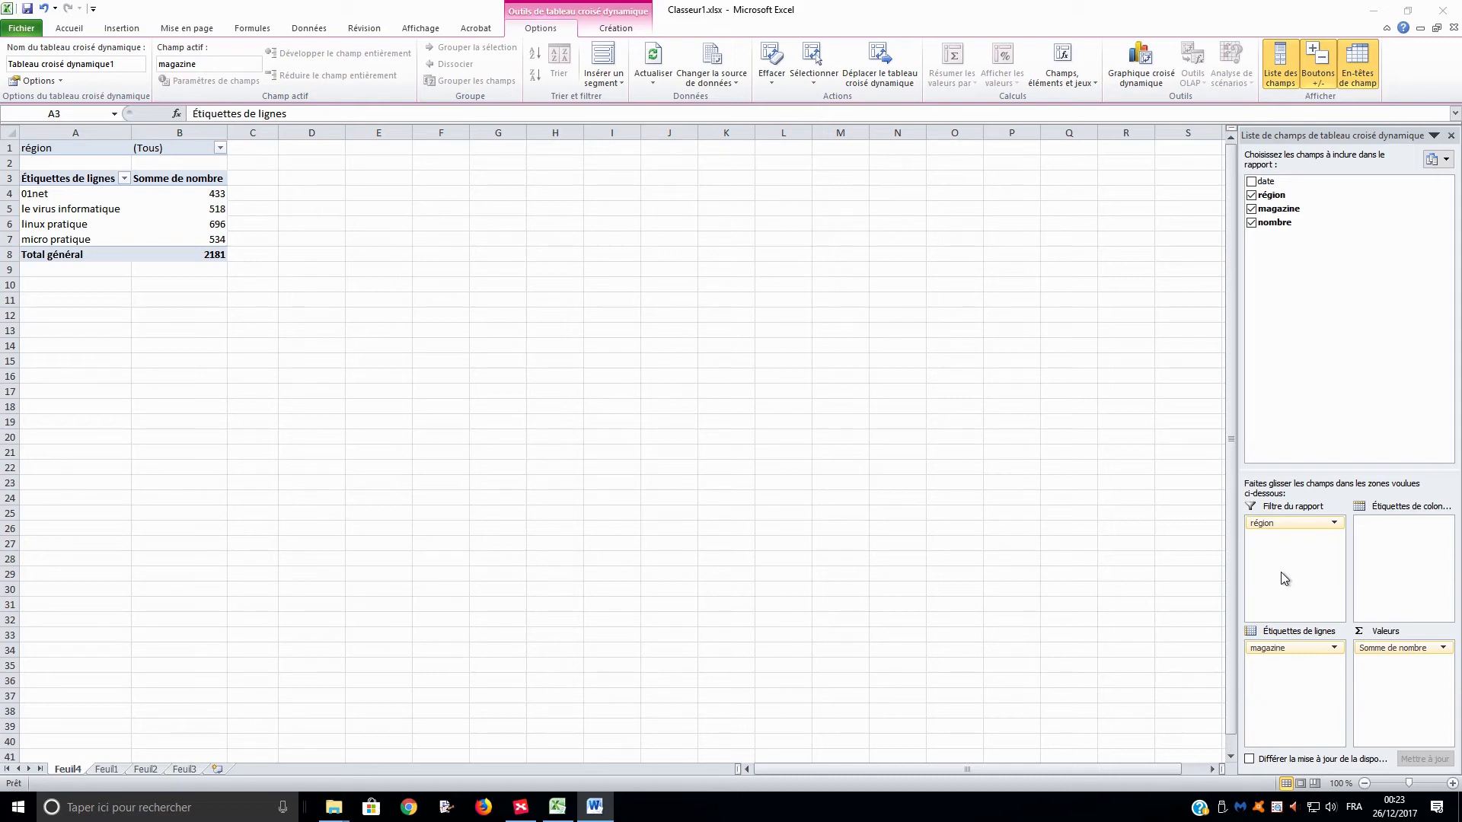
pyautogui.click(1266, 183)
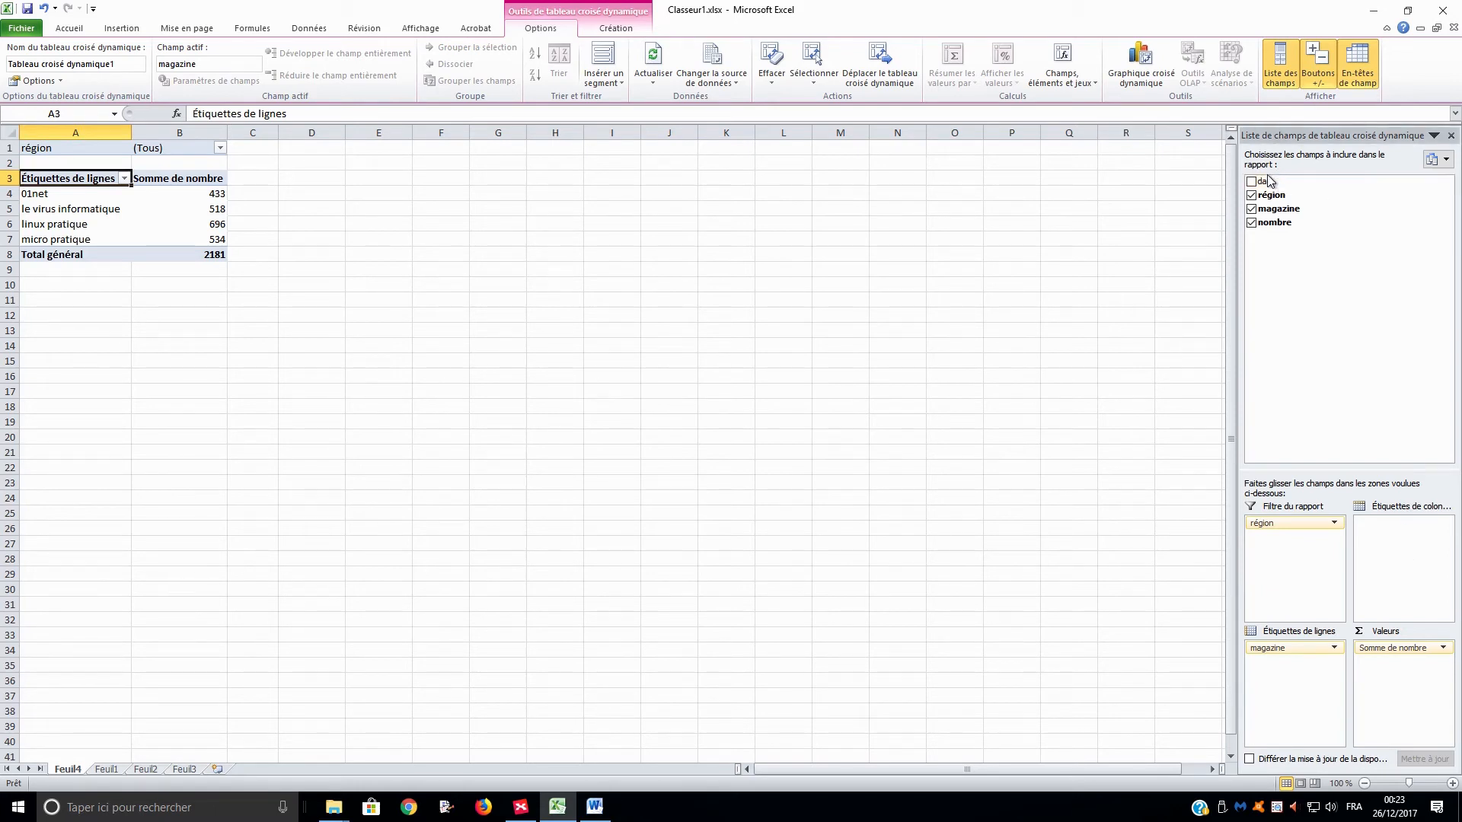
pyautogui.moveTo(1266, 182); pyautogui.dragTo(1391, 543)
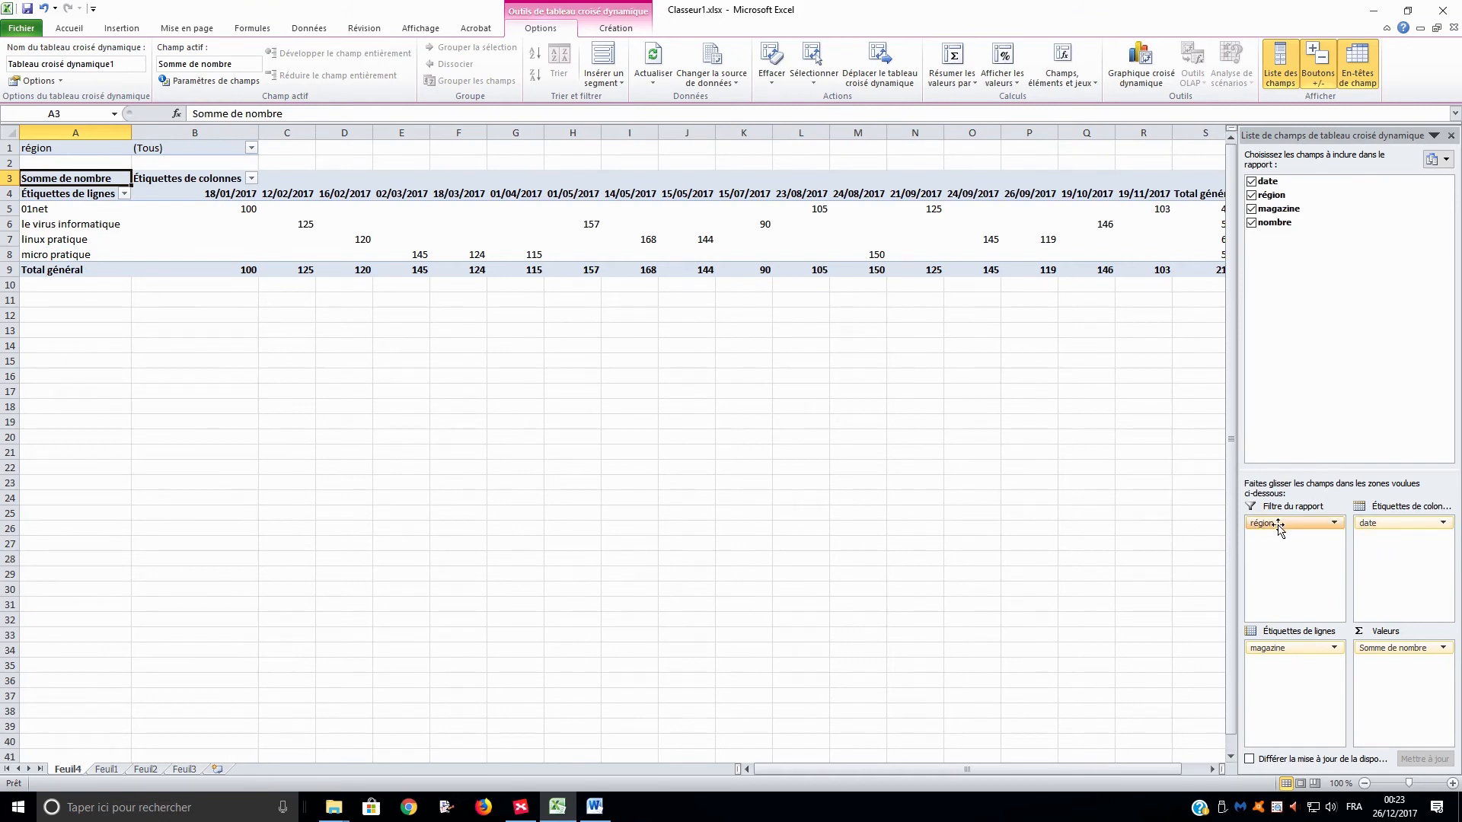
pyautogui.moveTo(1279, 529); pyautogui.dragTo(1320, 372)
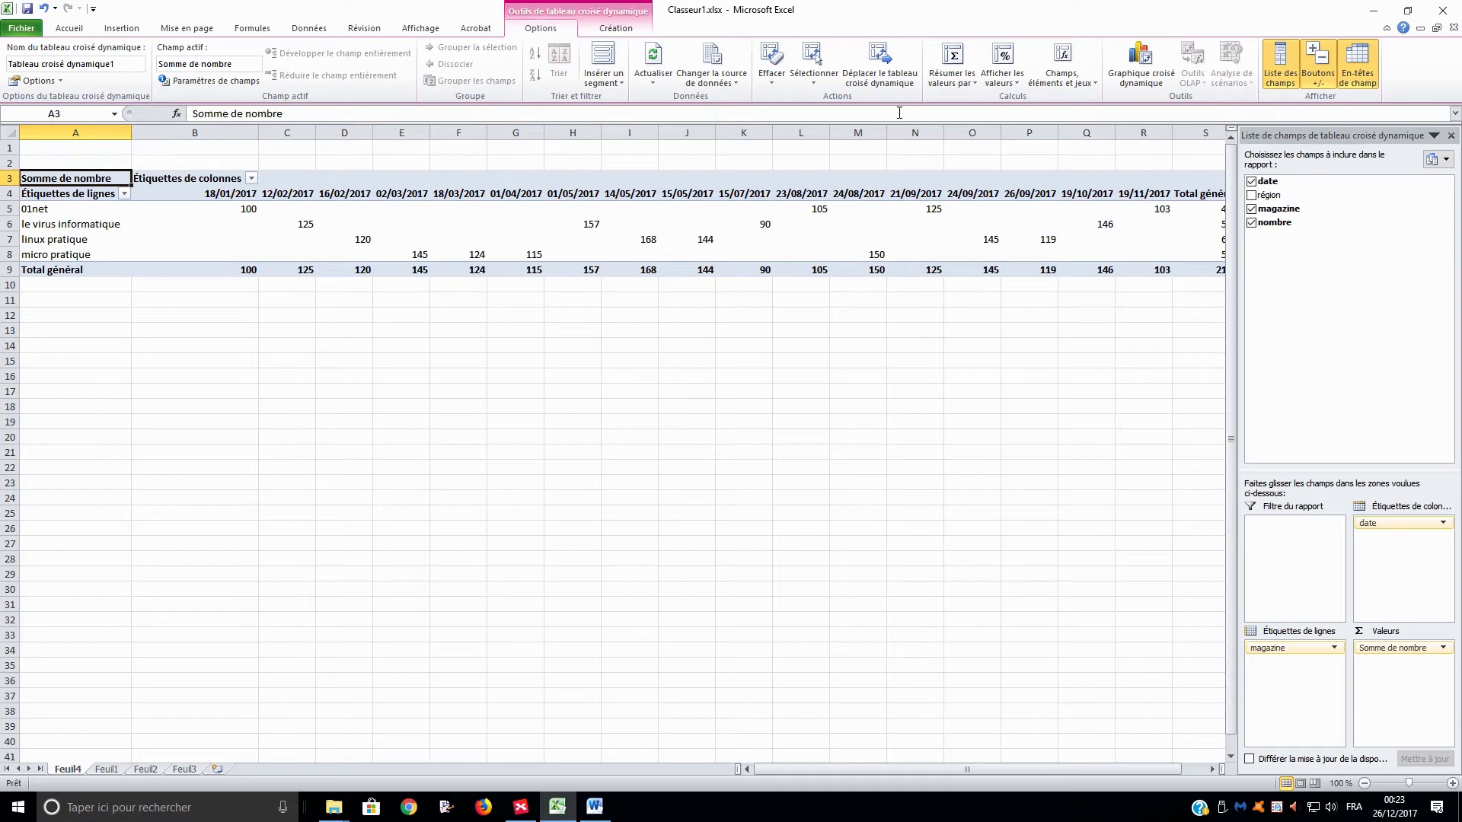
# Group the date column labels of the pivot table by month (Mois).
pyautogui.click(220, 196)
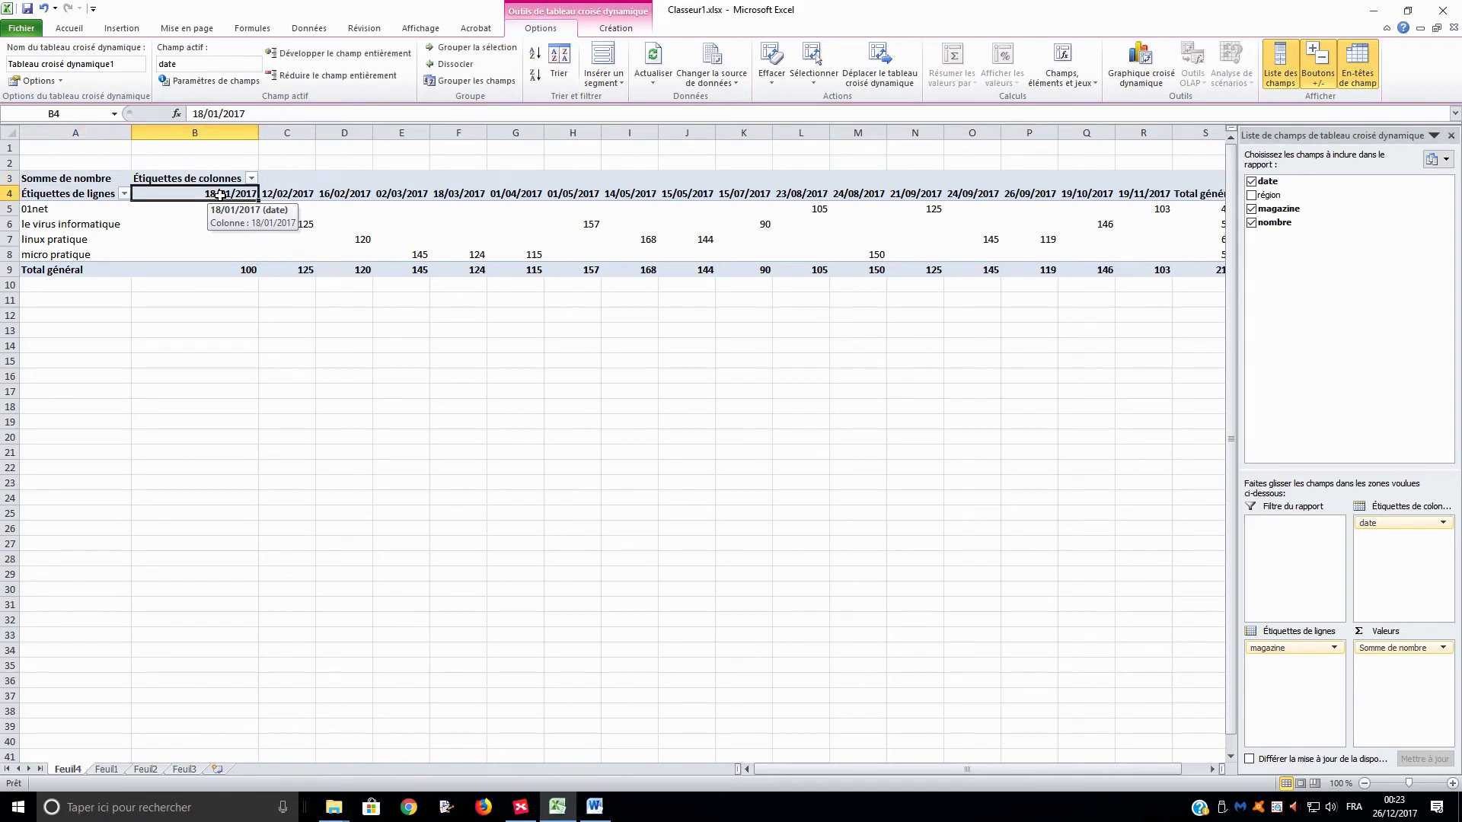
pyautogui.rightClick(219, 195)
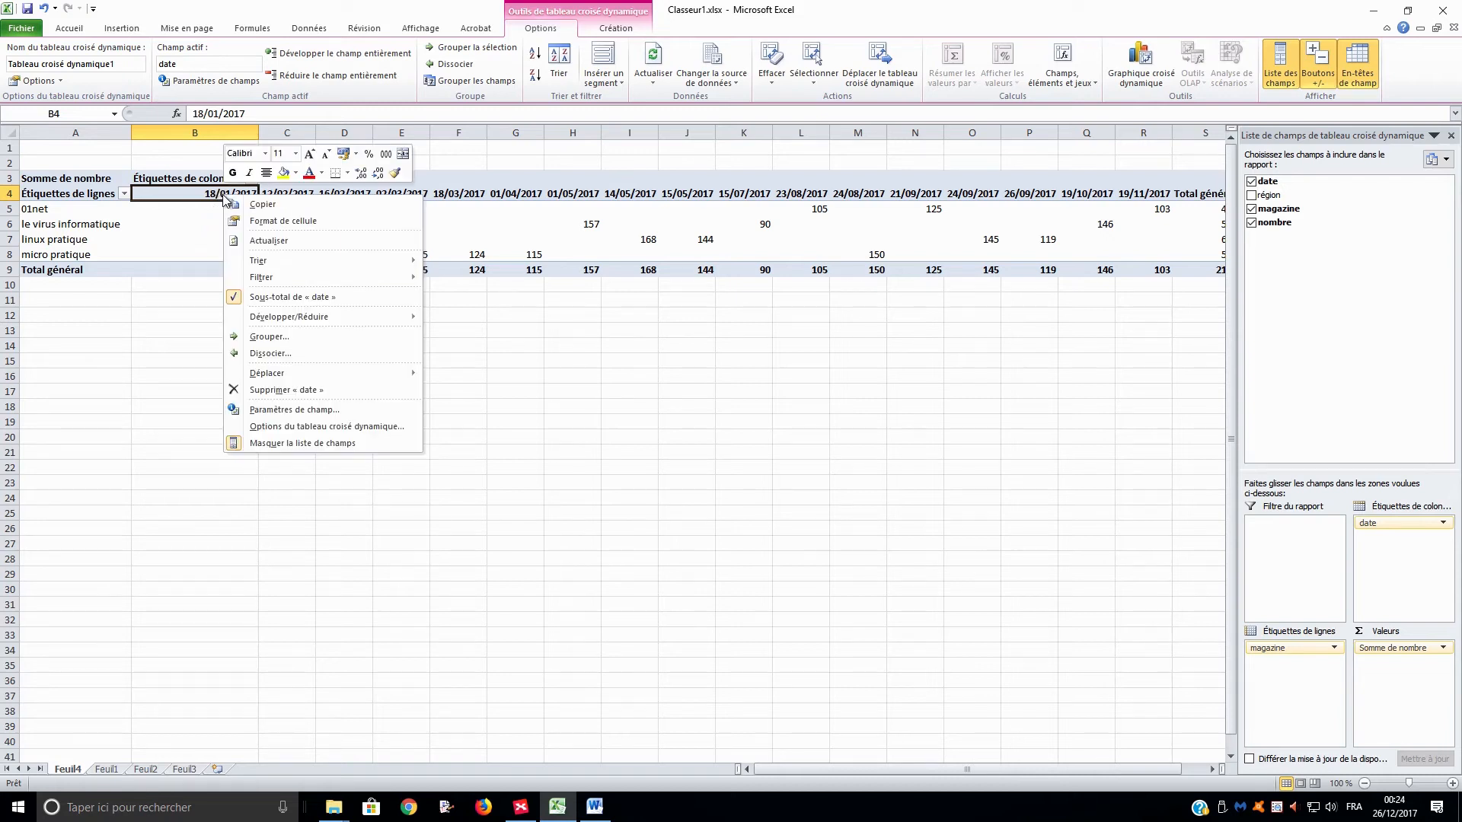
pyautogui.click(318, 340)
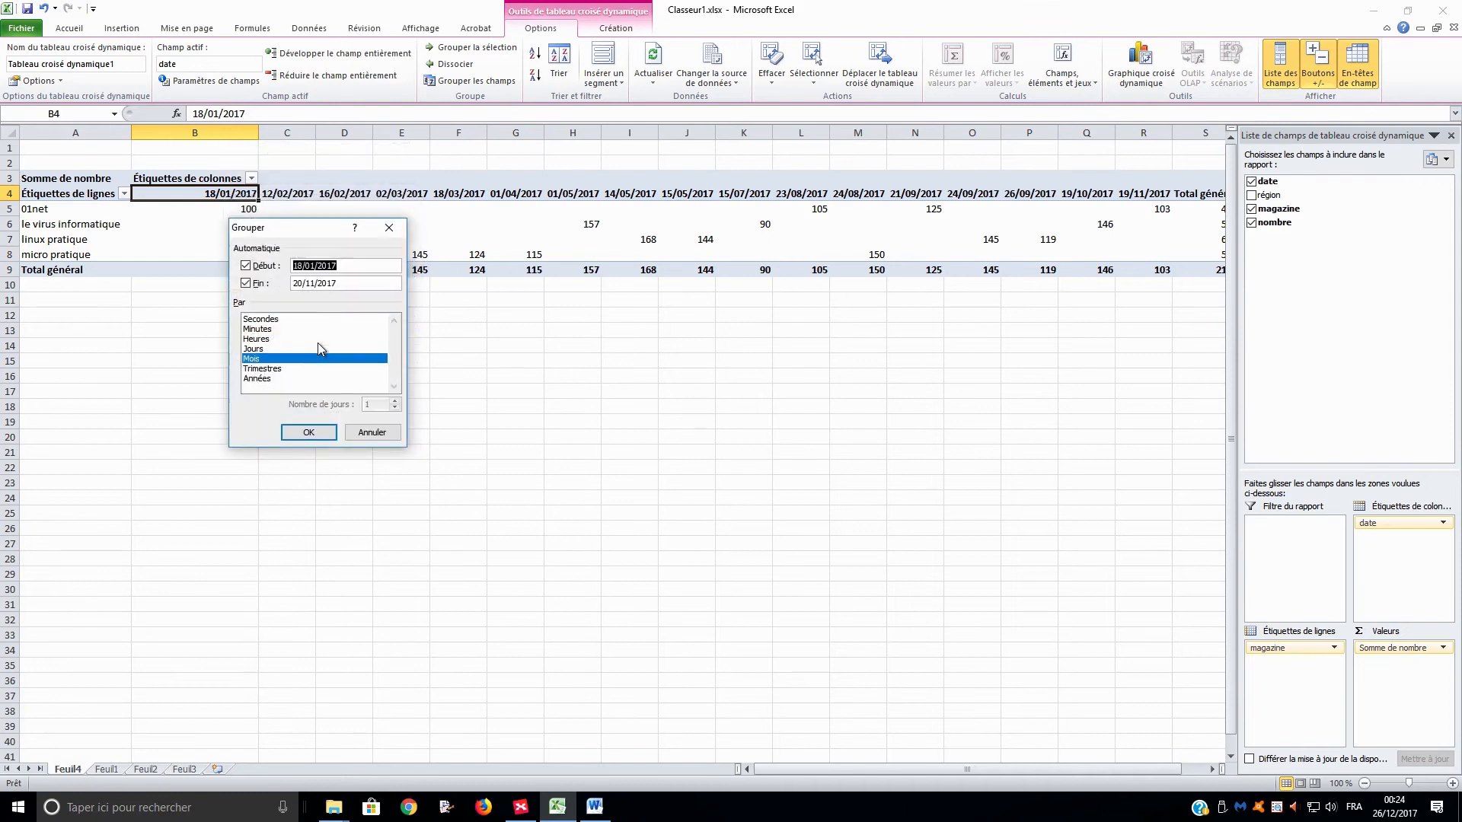
pyautogui.click(276, 363)
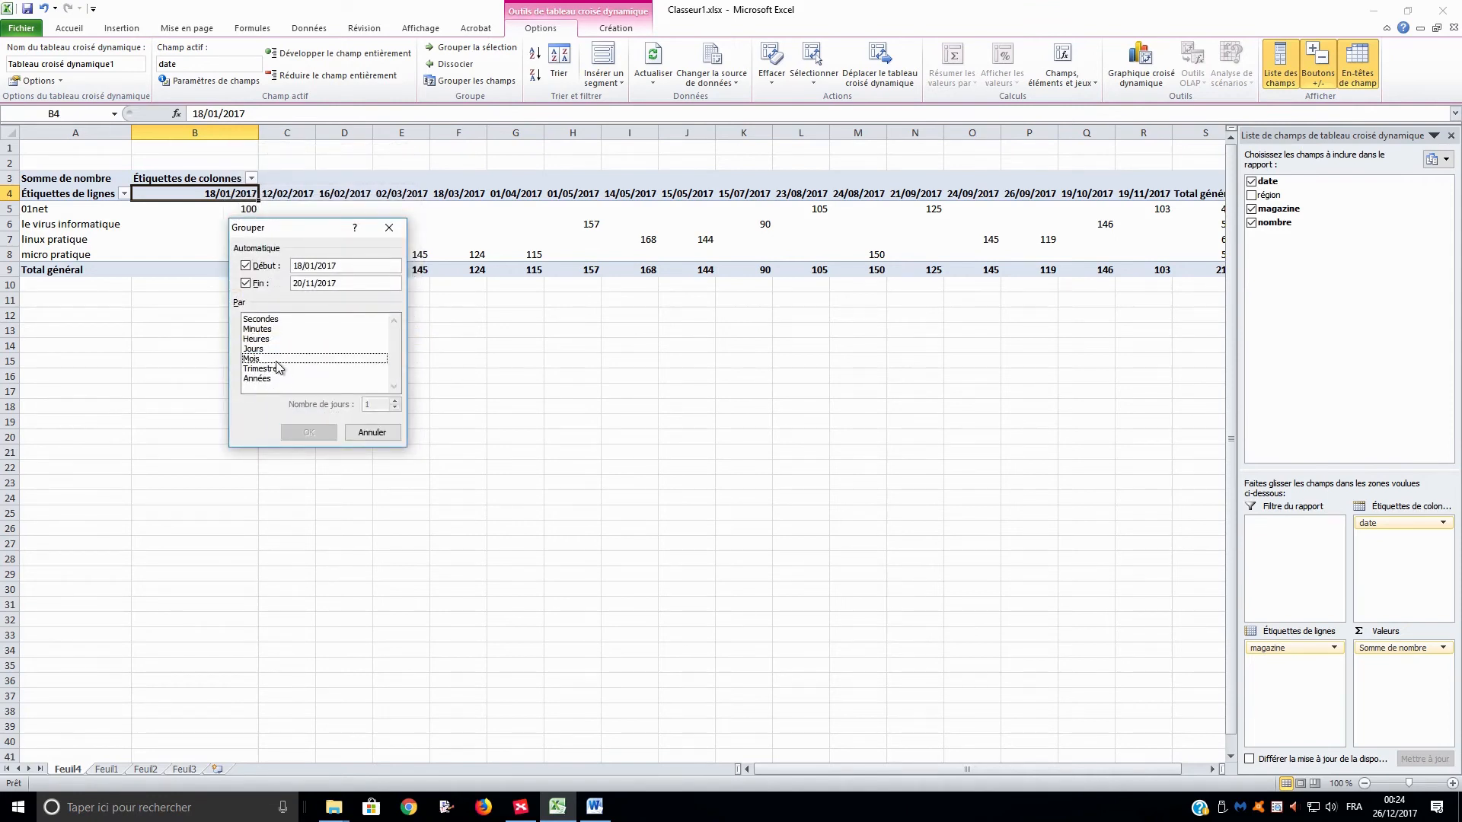
pyautogui.click(277, 361)
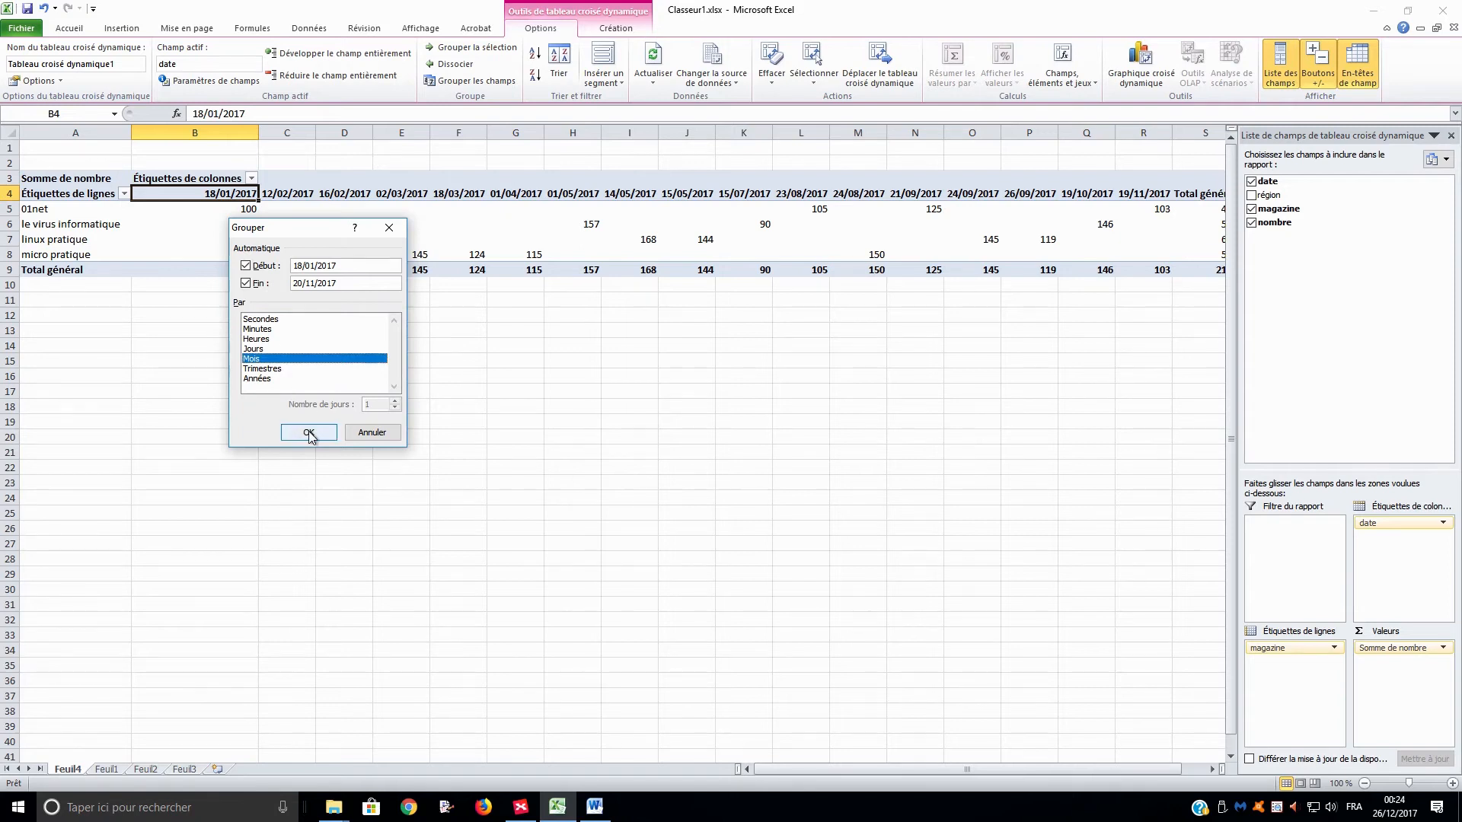
pyautogui.click(309, 433)
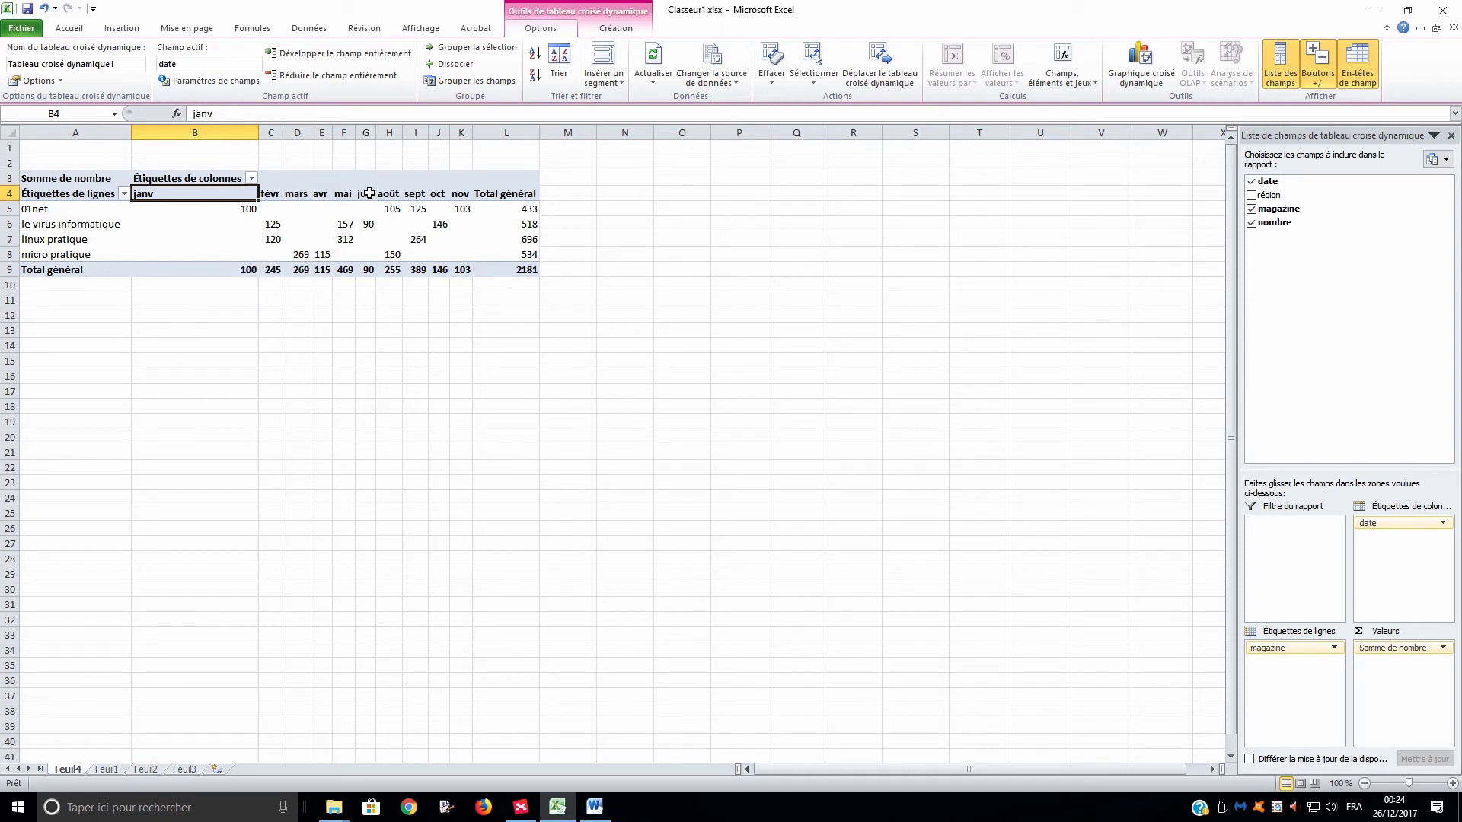
# Add quarters (Trimestres) to the date grouping alongside months.
pyautogui.rightClick(216, 196)
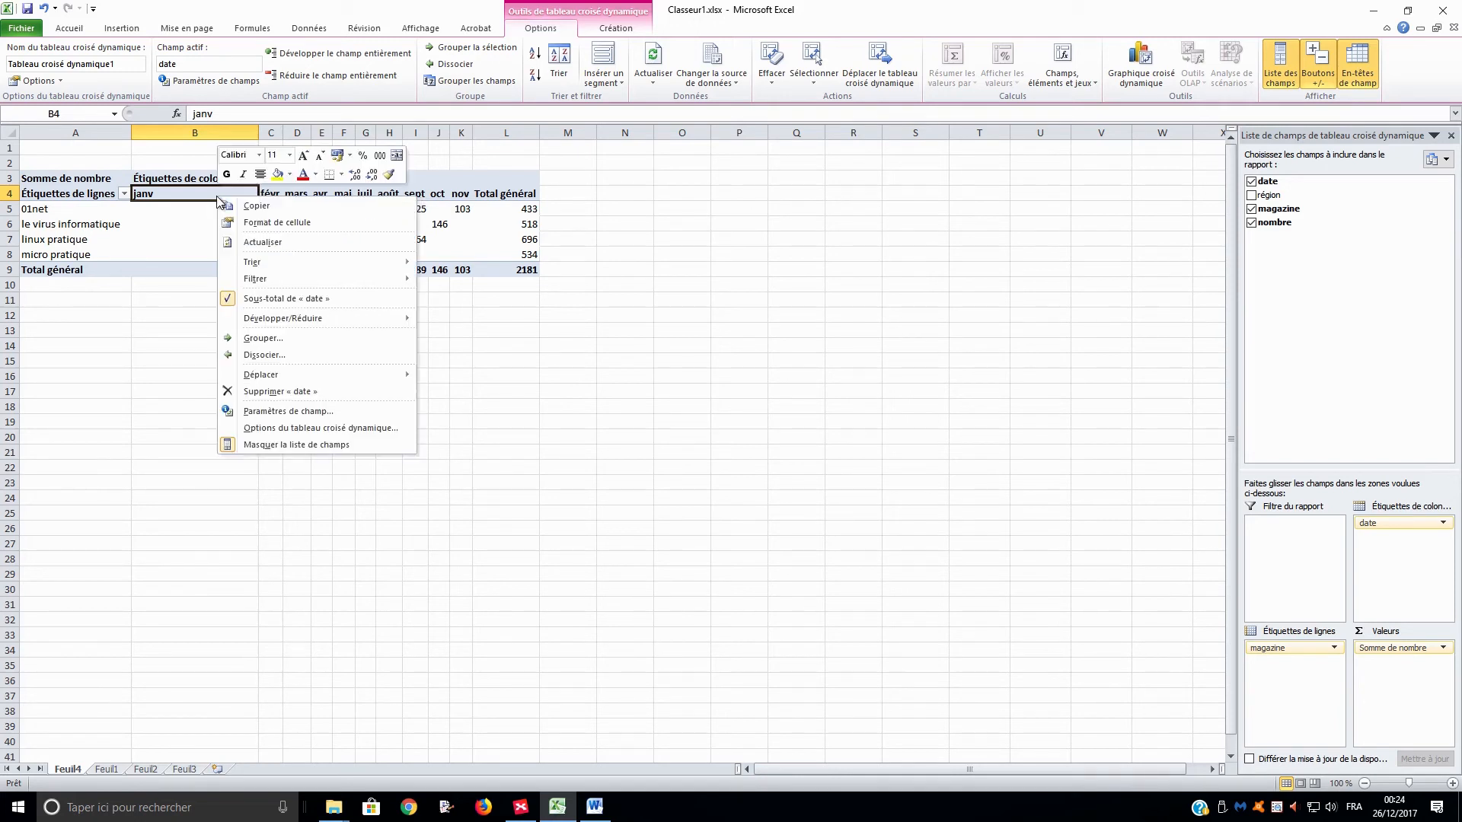
pyautogui.click(264, 339)
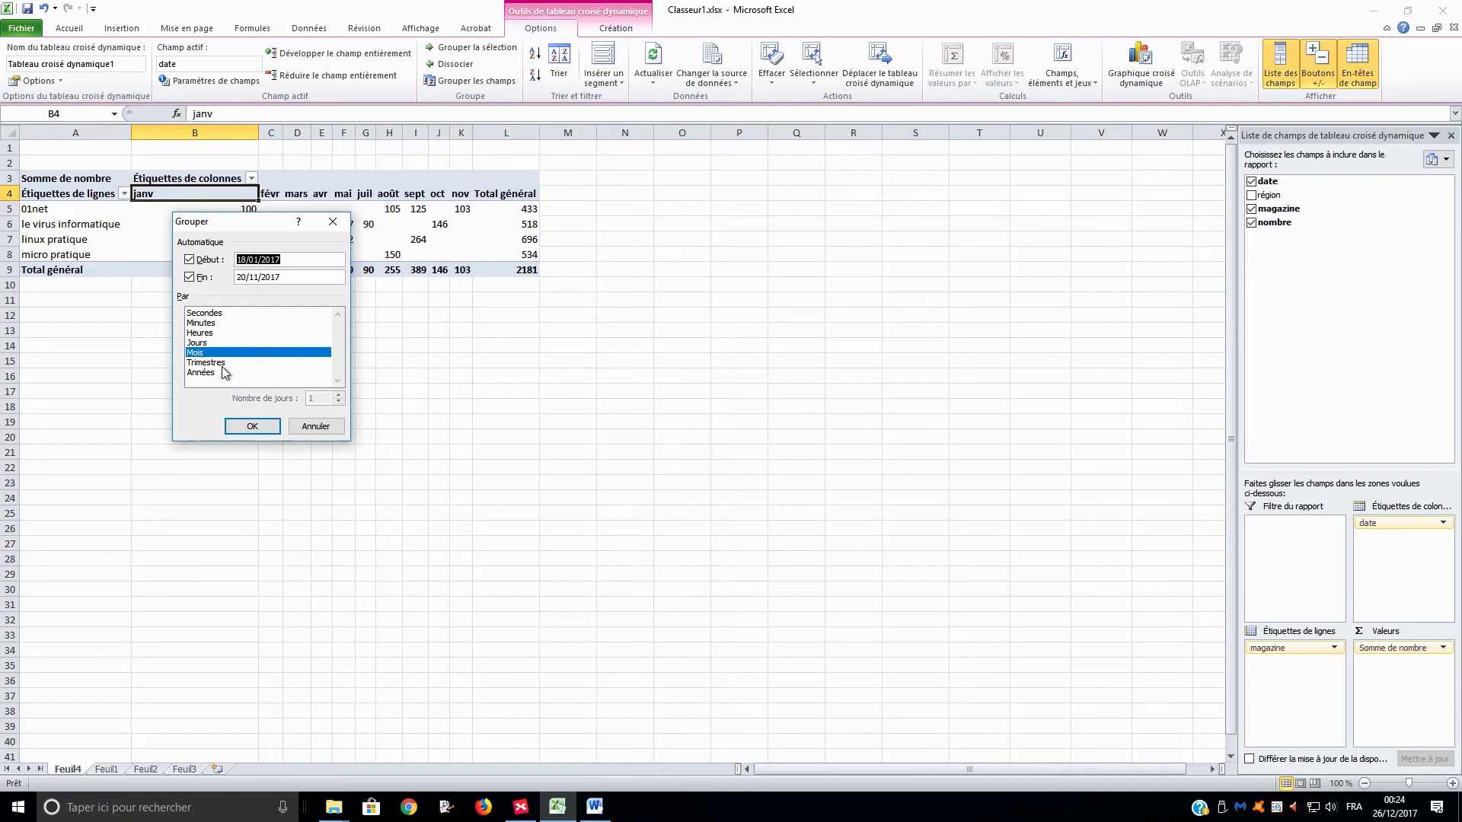
pyautogui.click(228, 363)
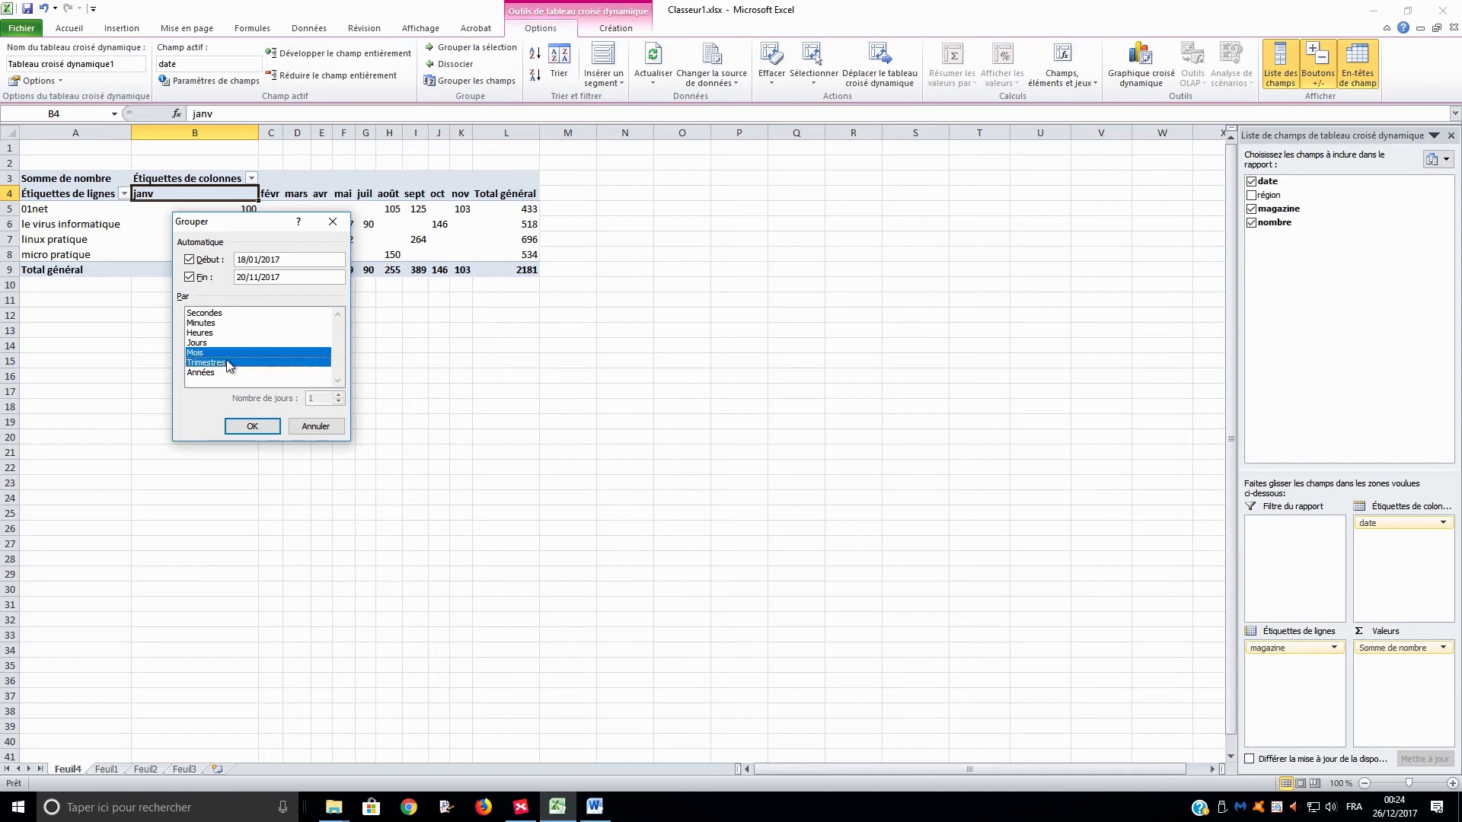
pyautogui.click(249, 427)
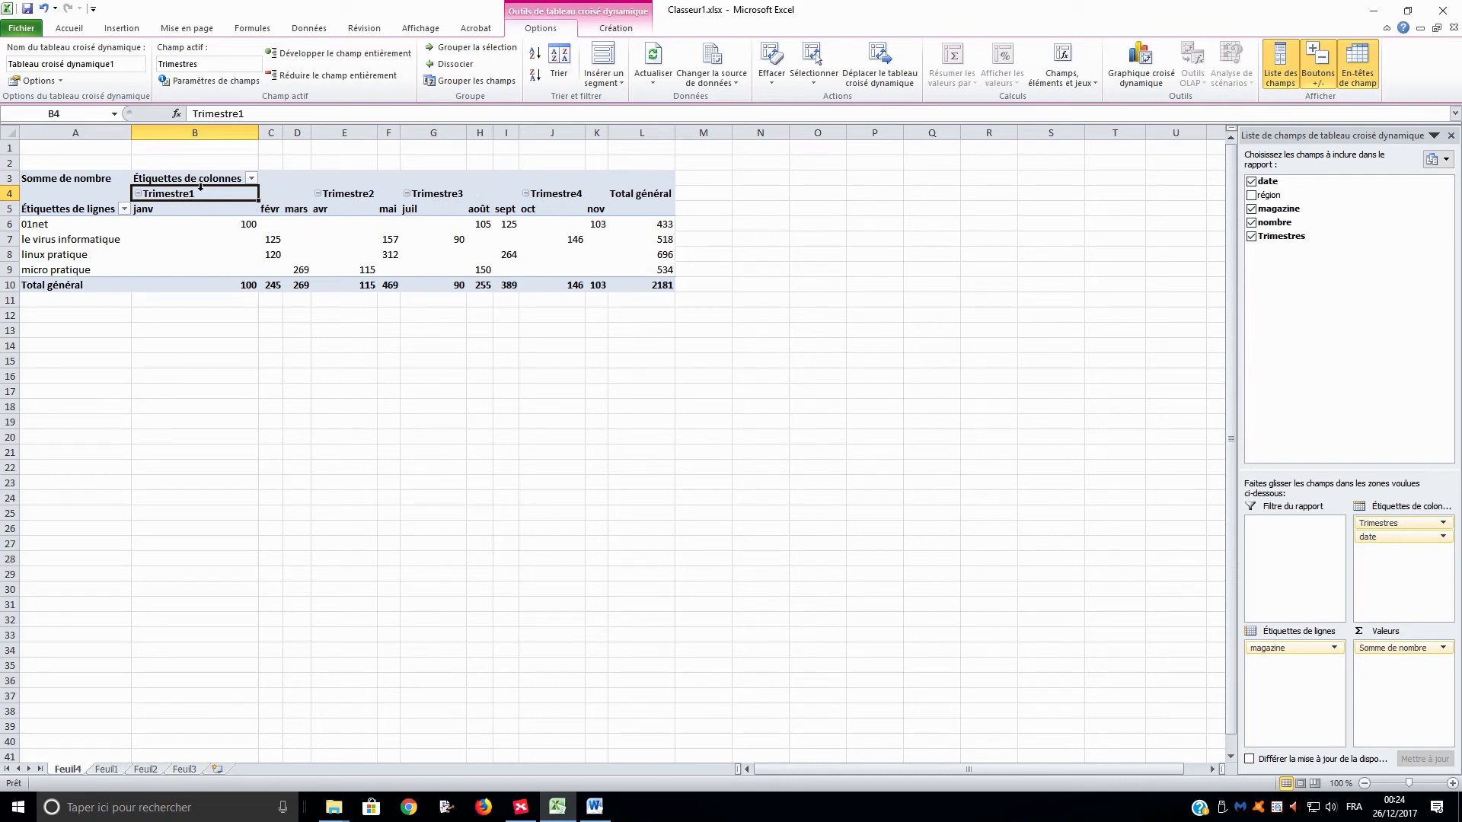
# Remove months from the date grouping, keeping only Trimestres.
pyautogui.rightClick(193, 211)
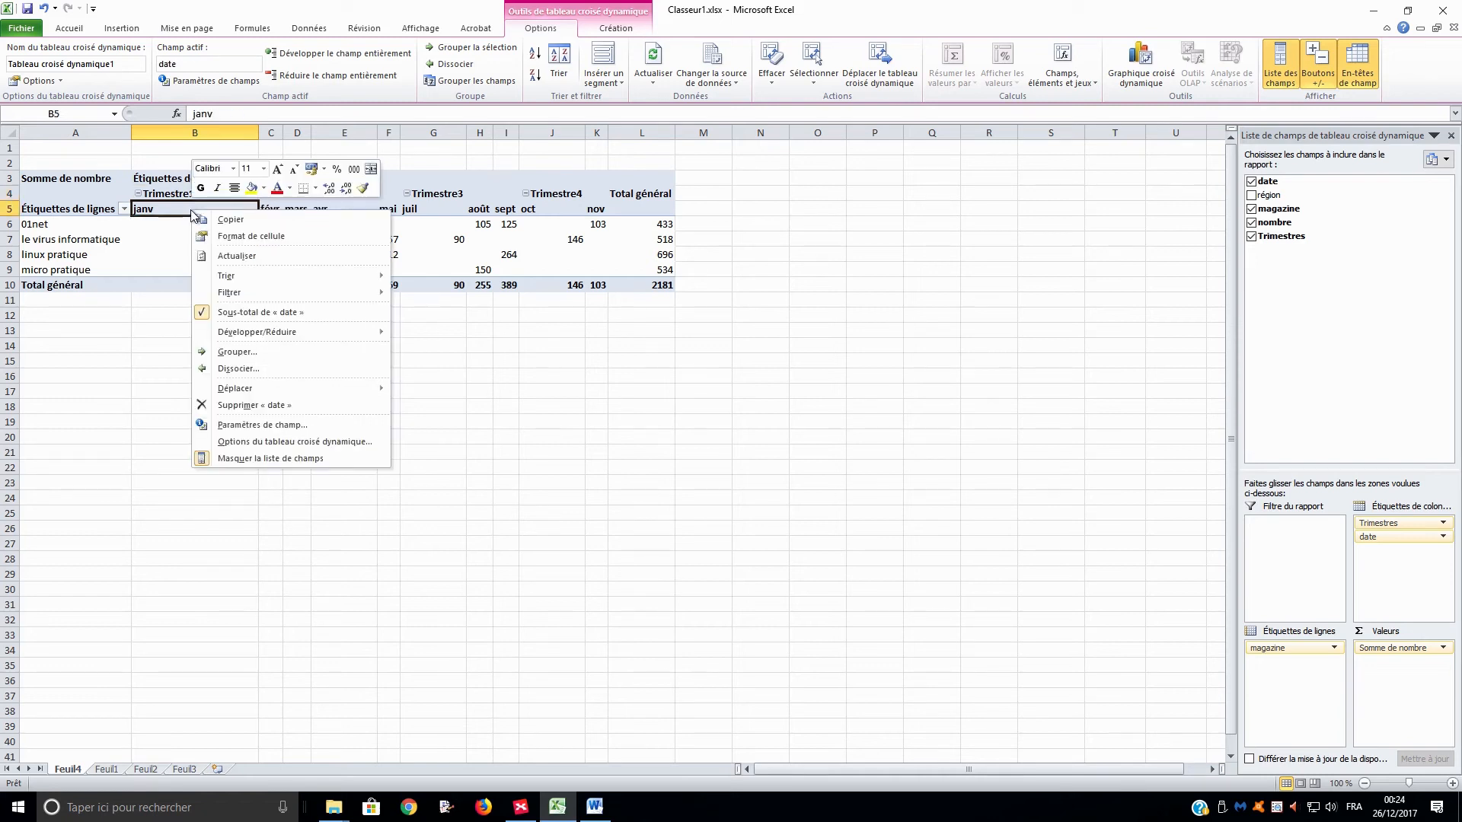
pyautogui.click(287, 356)
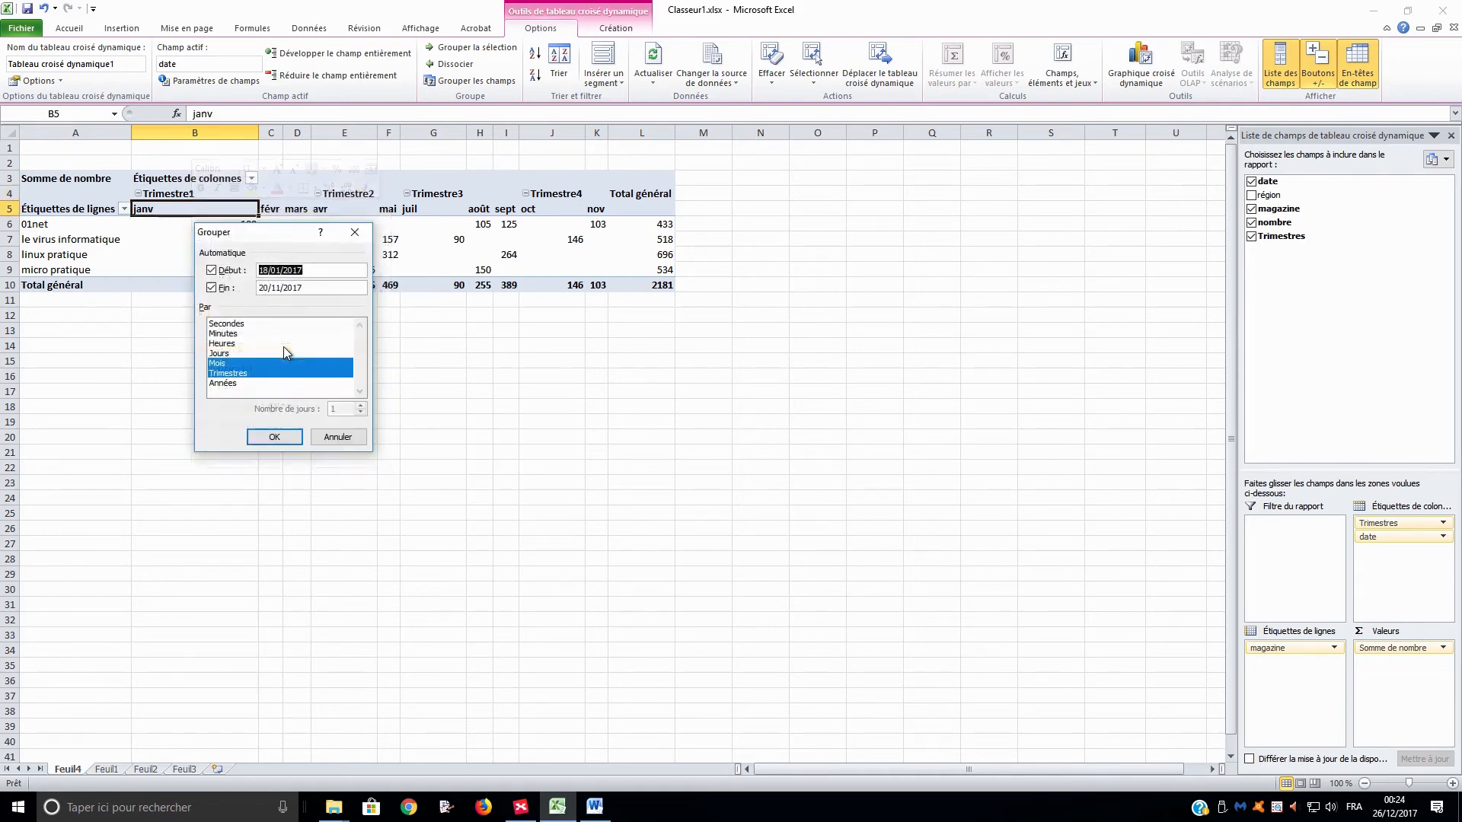
pyautogui.click(248, 364)
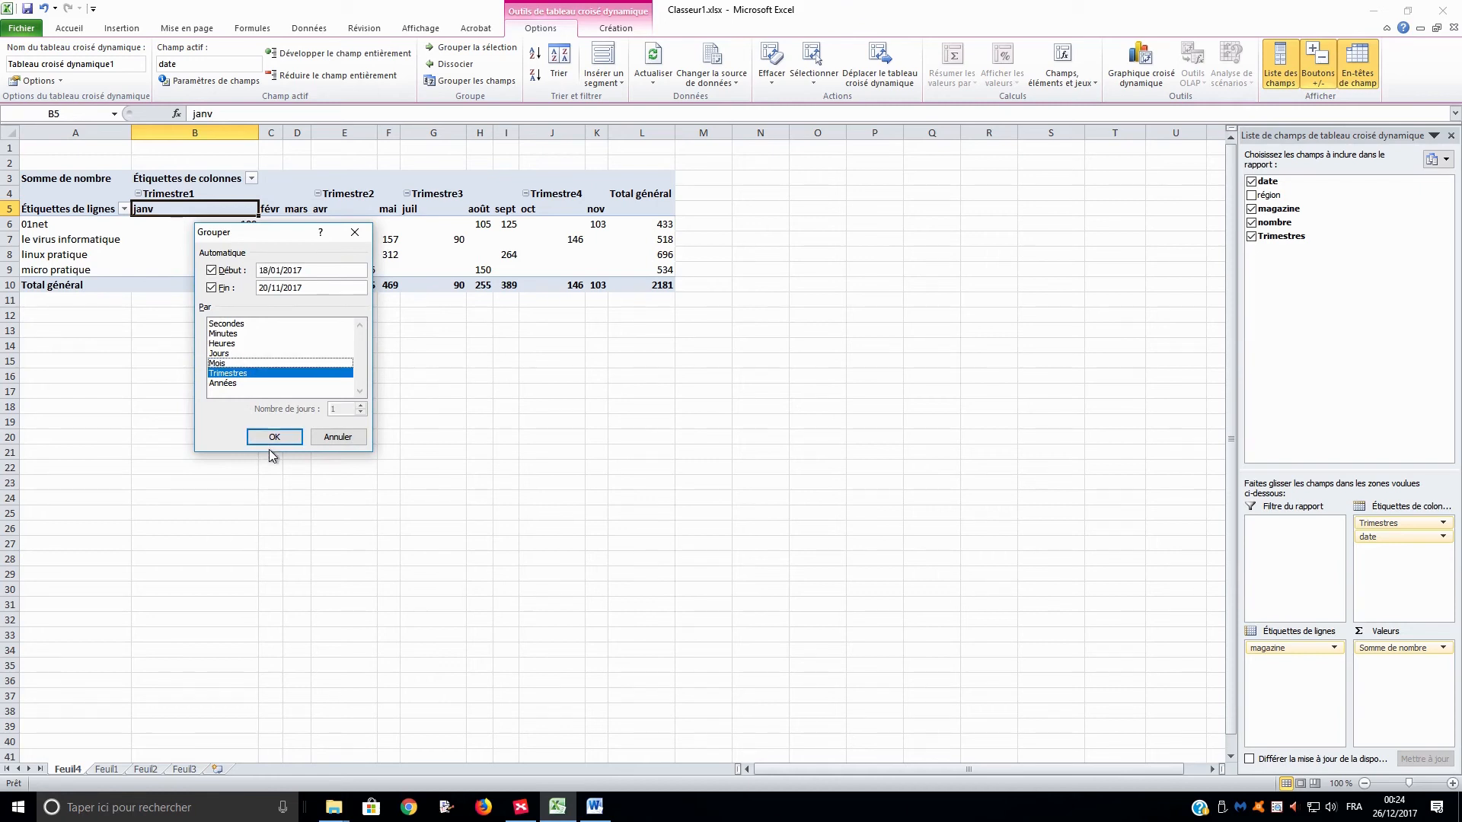
pyautogui.click(275, 439)
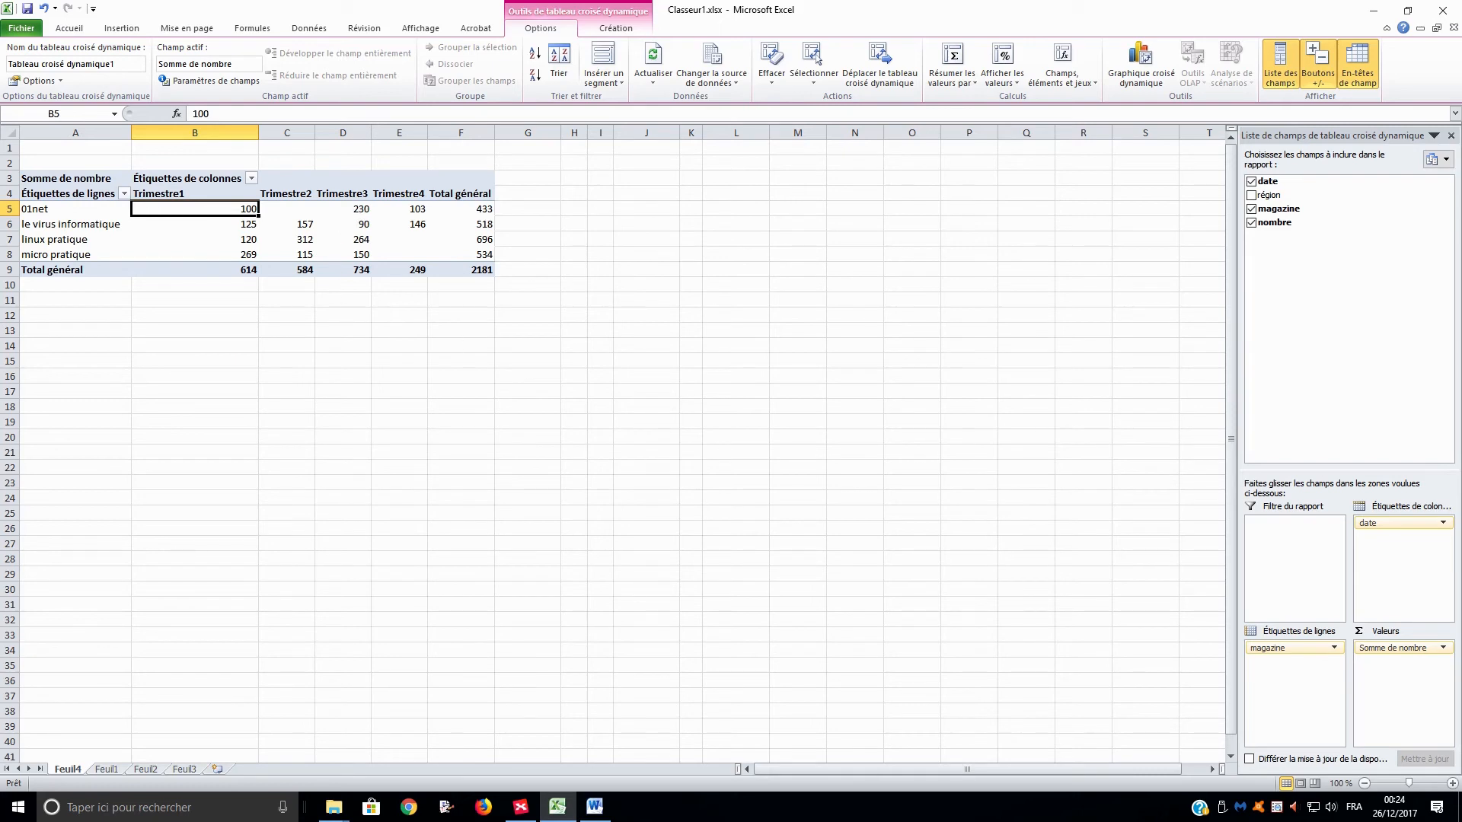
# On the source sheet Feuil1, set the nombre in D7 for the 02/03/2017 micro pratique sale to 500.
pyautogui.hotkey('alt', 'Tab')
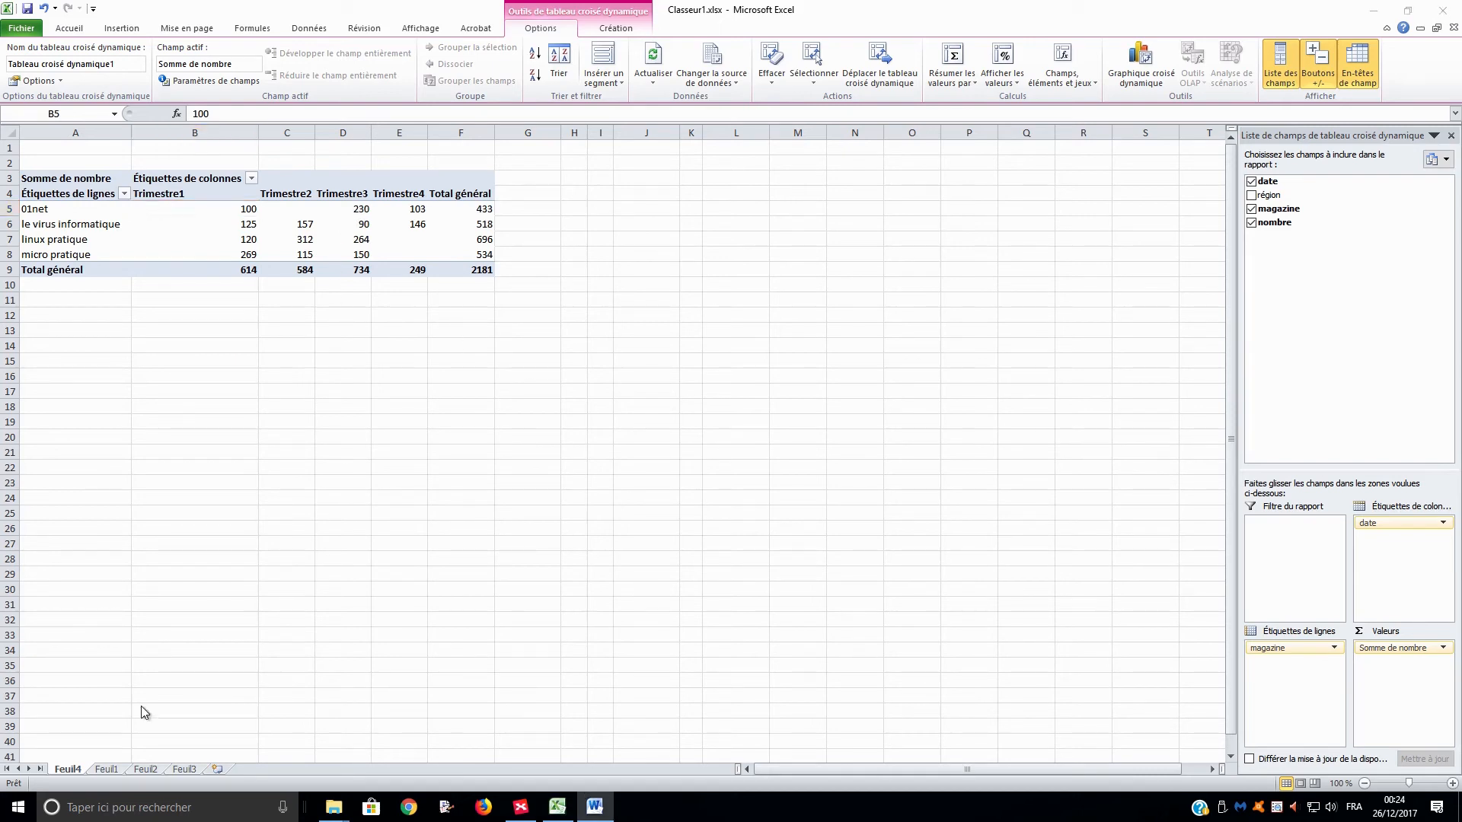
pyautogui.click(106, 770)
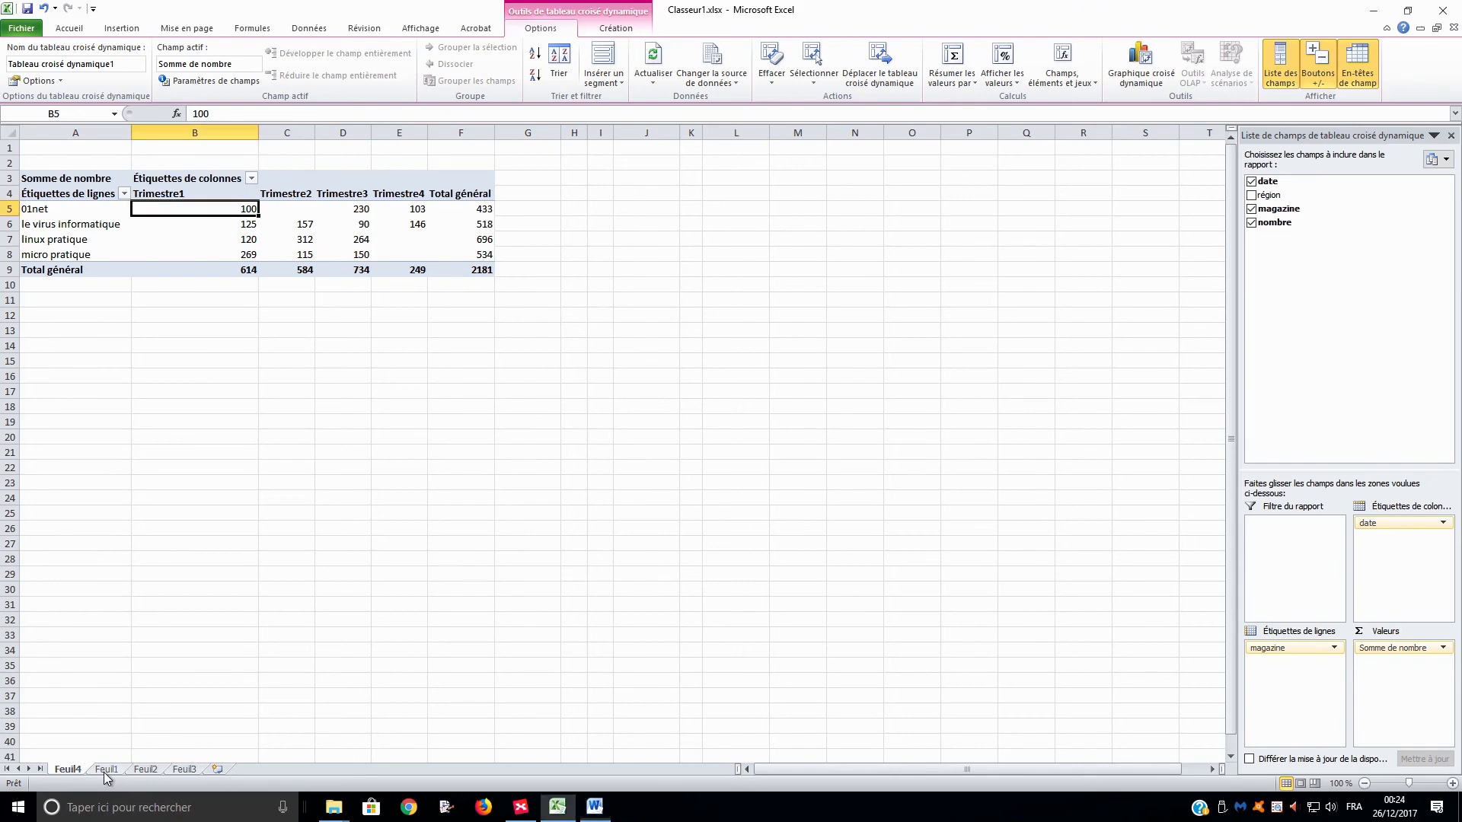
pyautogui.click(107, 770)
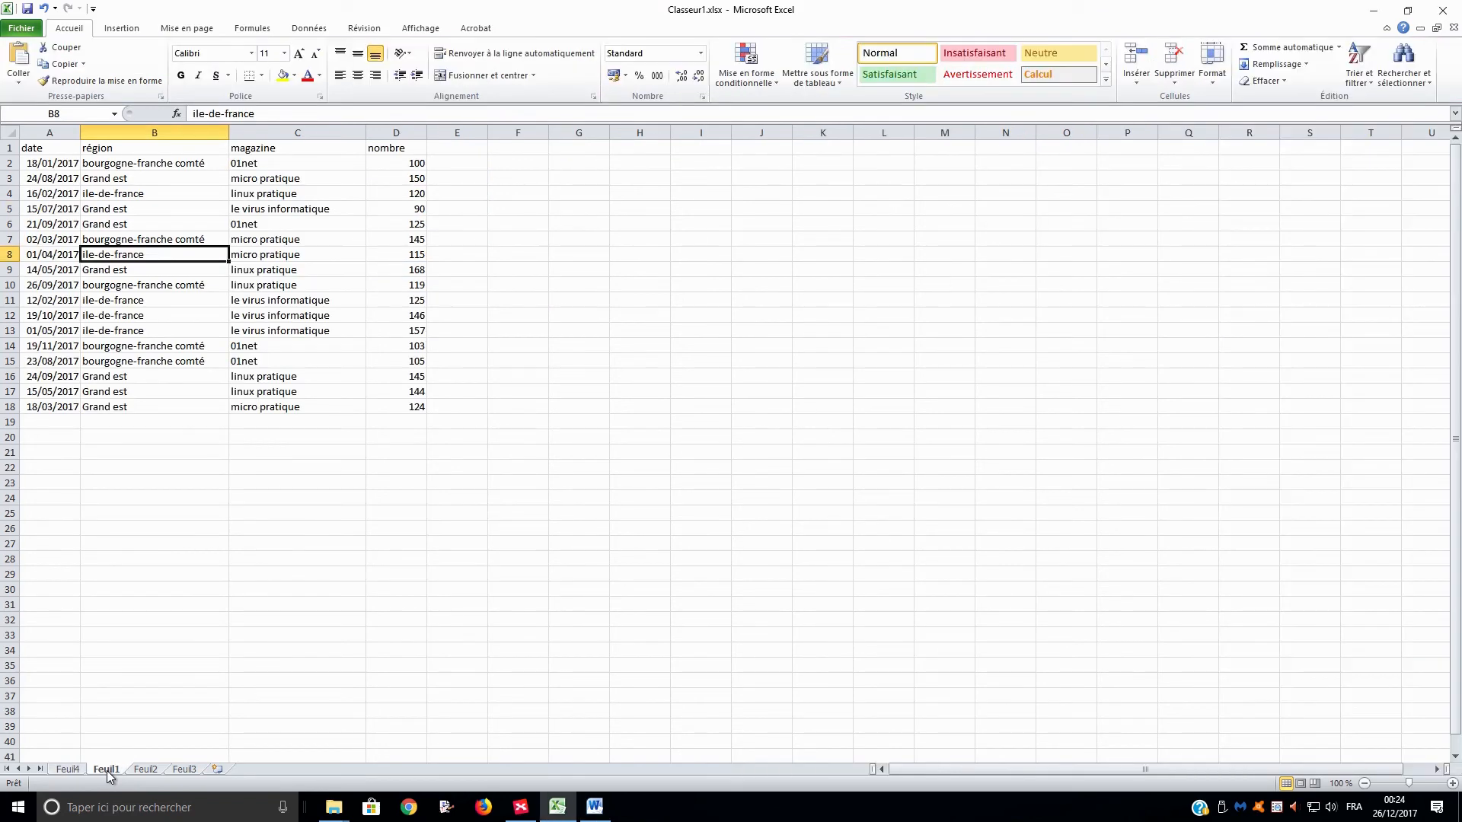
pyautogui.click(407, 241)
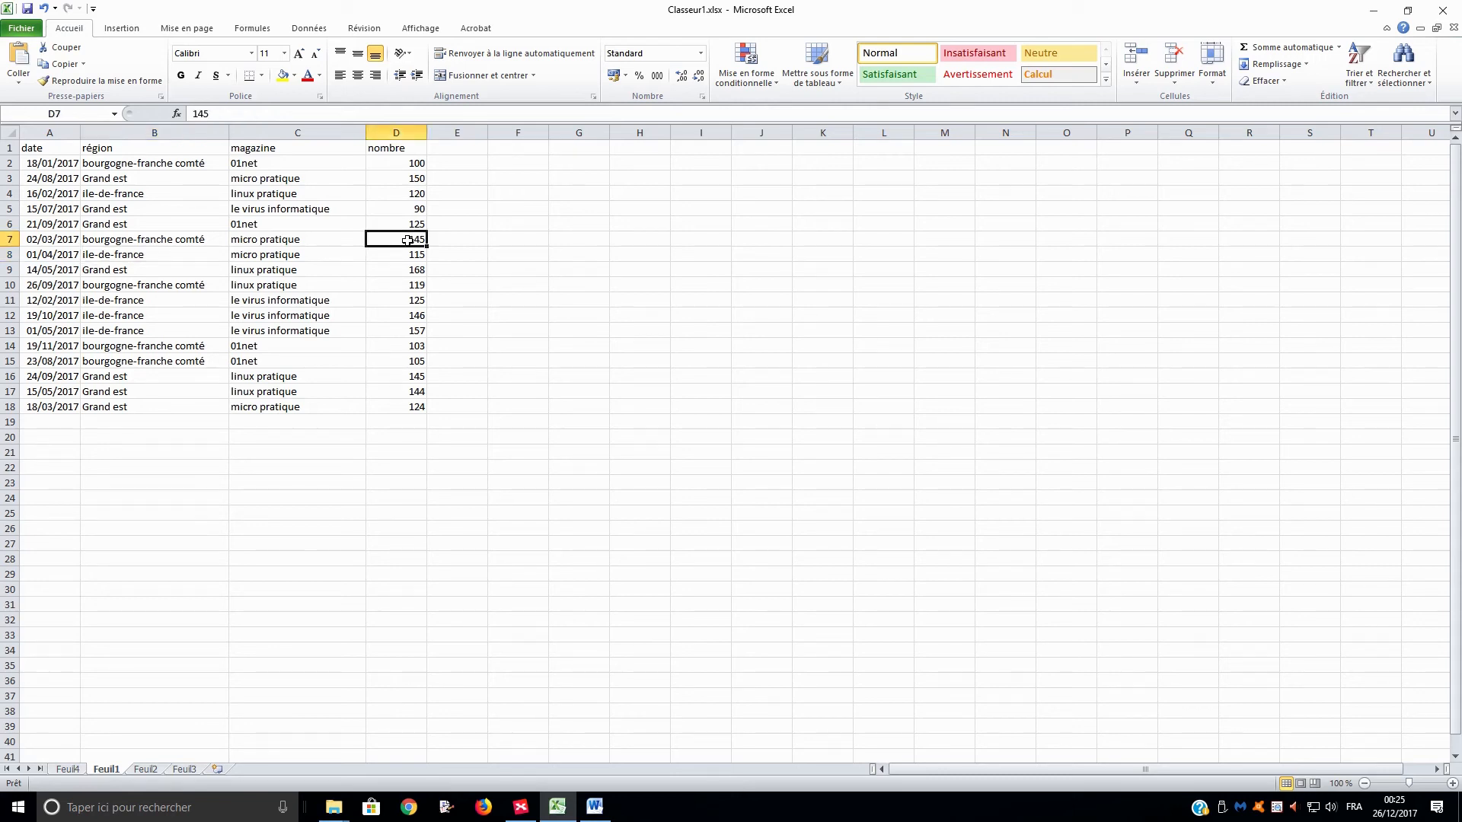
pyautogui.write('500')
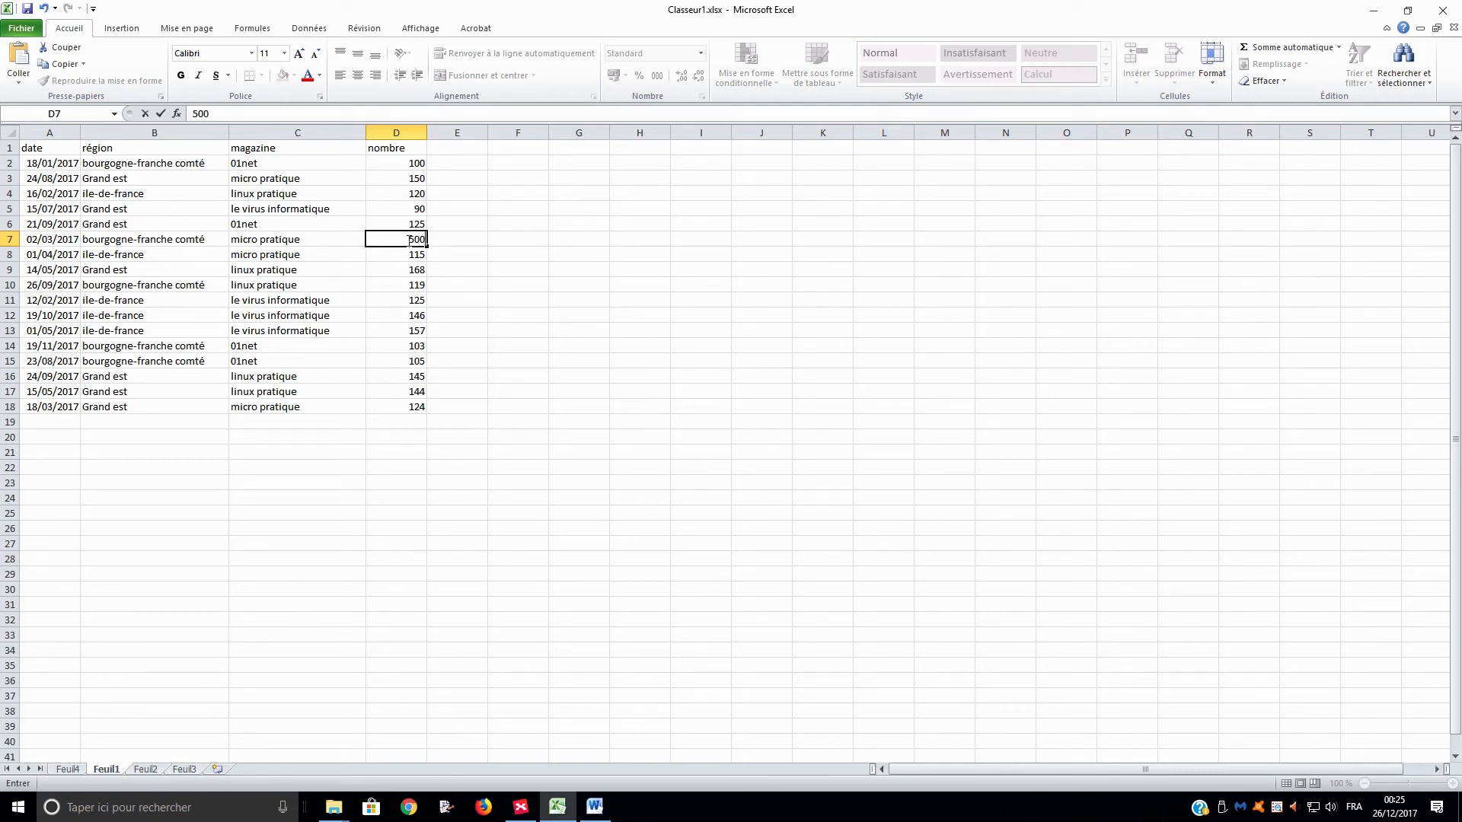
pyautogui.press('Return')
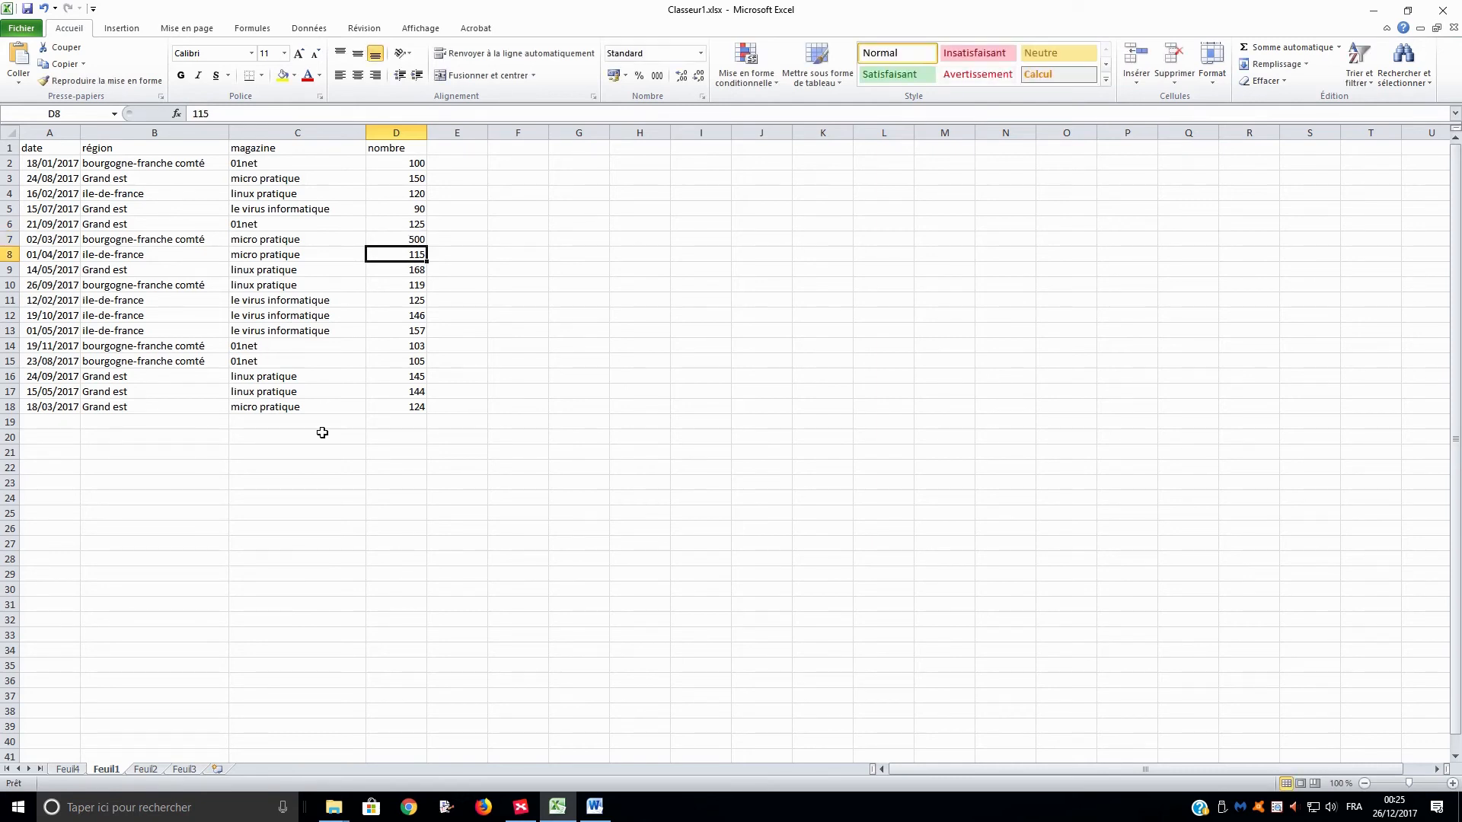
# Refresh the pivot table on Feuil4 to take in the modified source data.
pyautogui.click(67, 769)
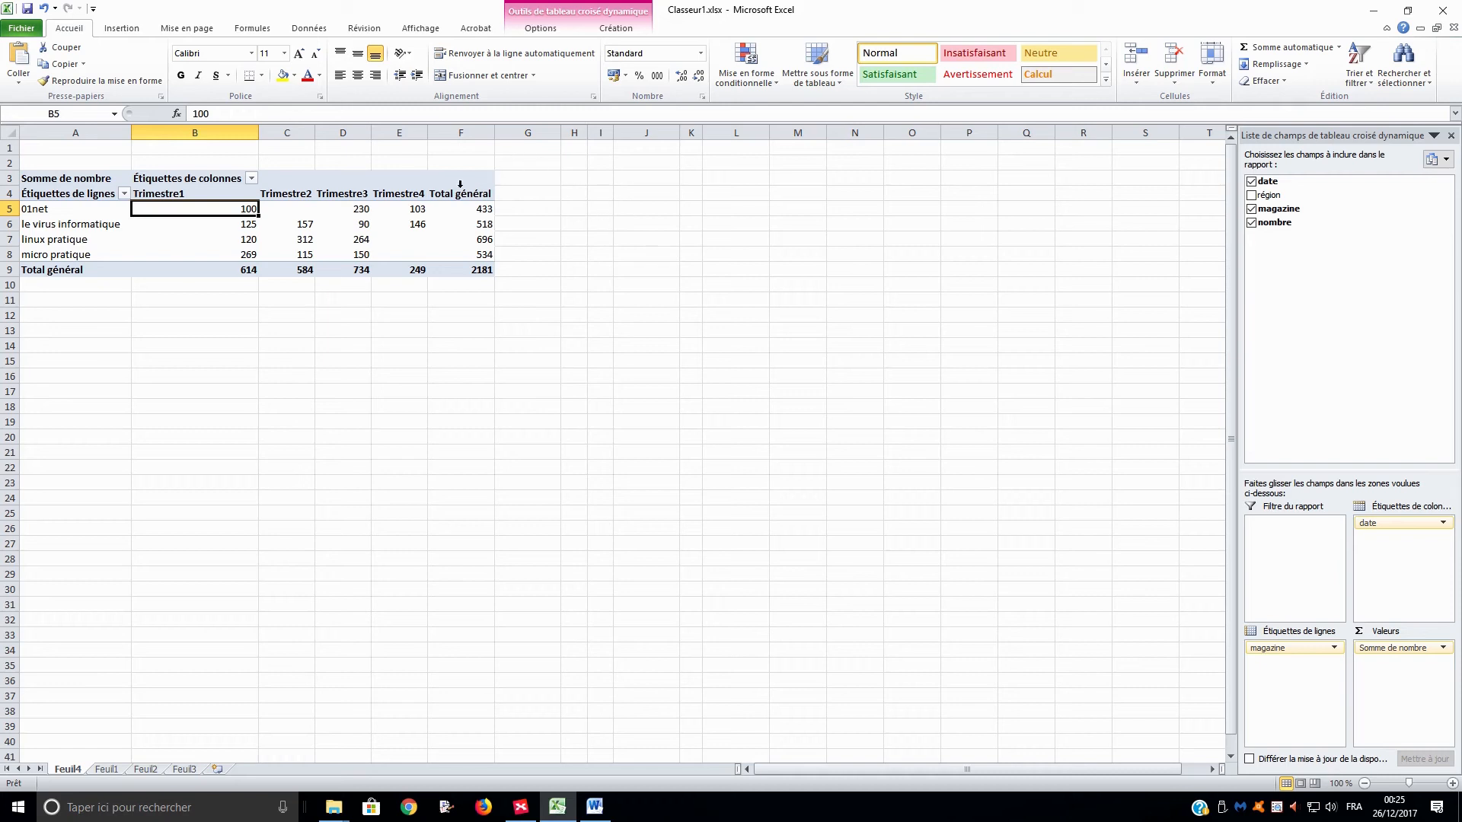
pyautogui.rightClick(293, 209)
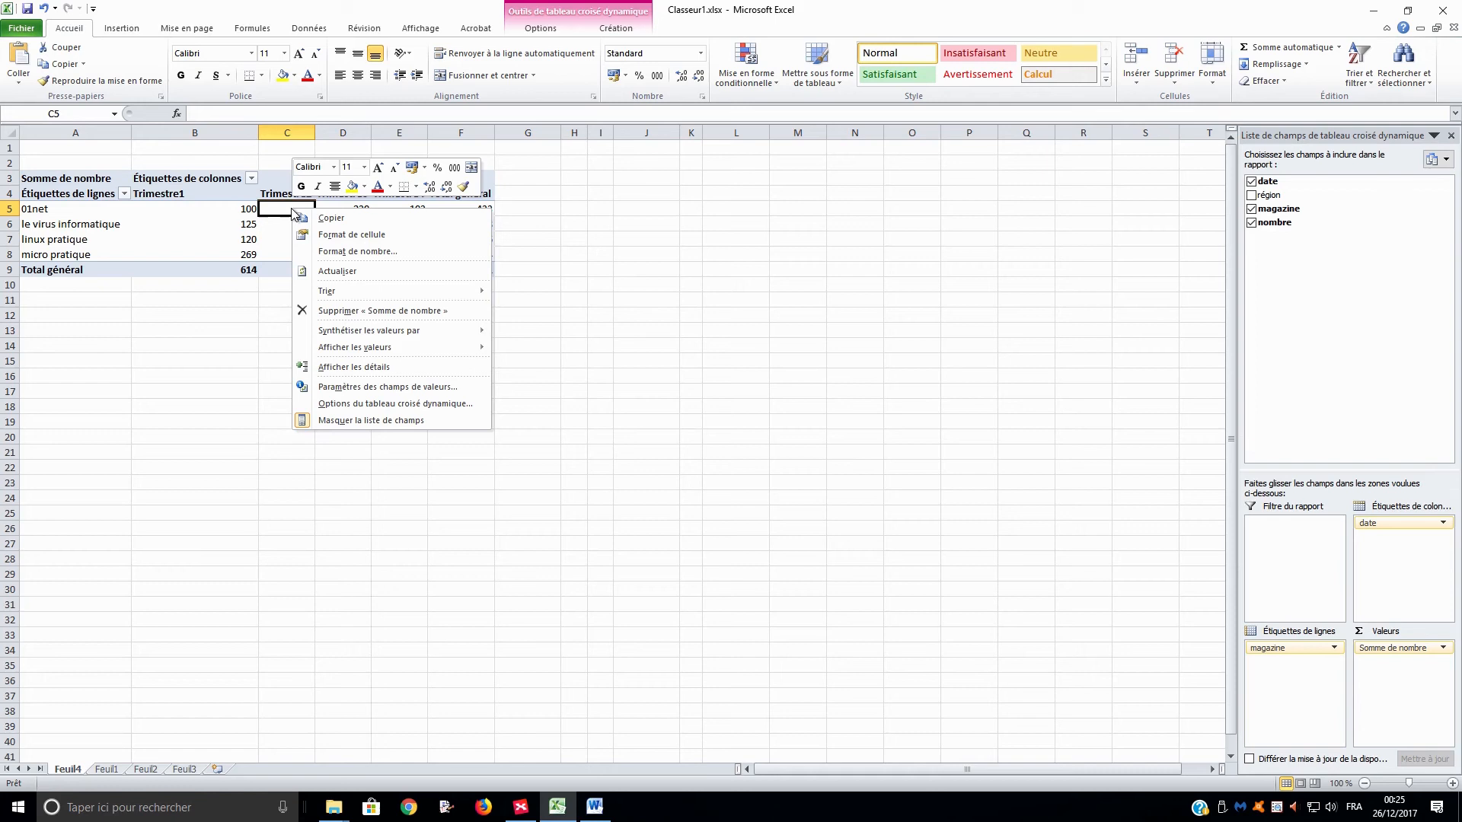
pyautogui.click(375, 272)
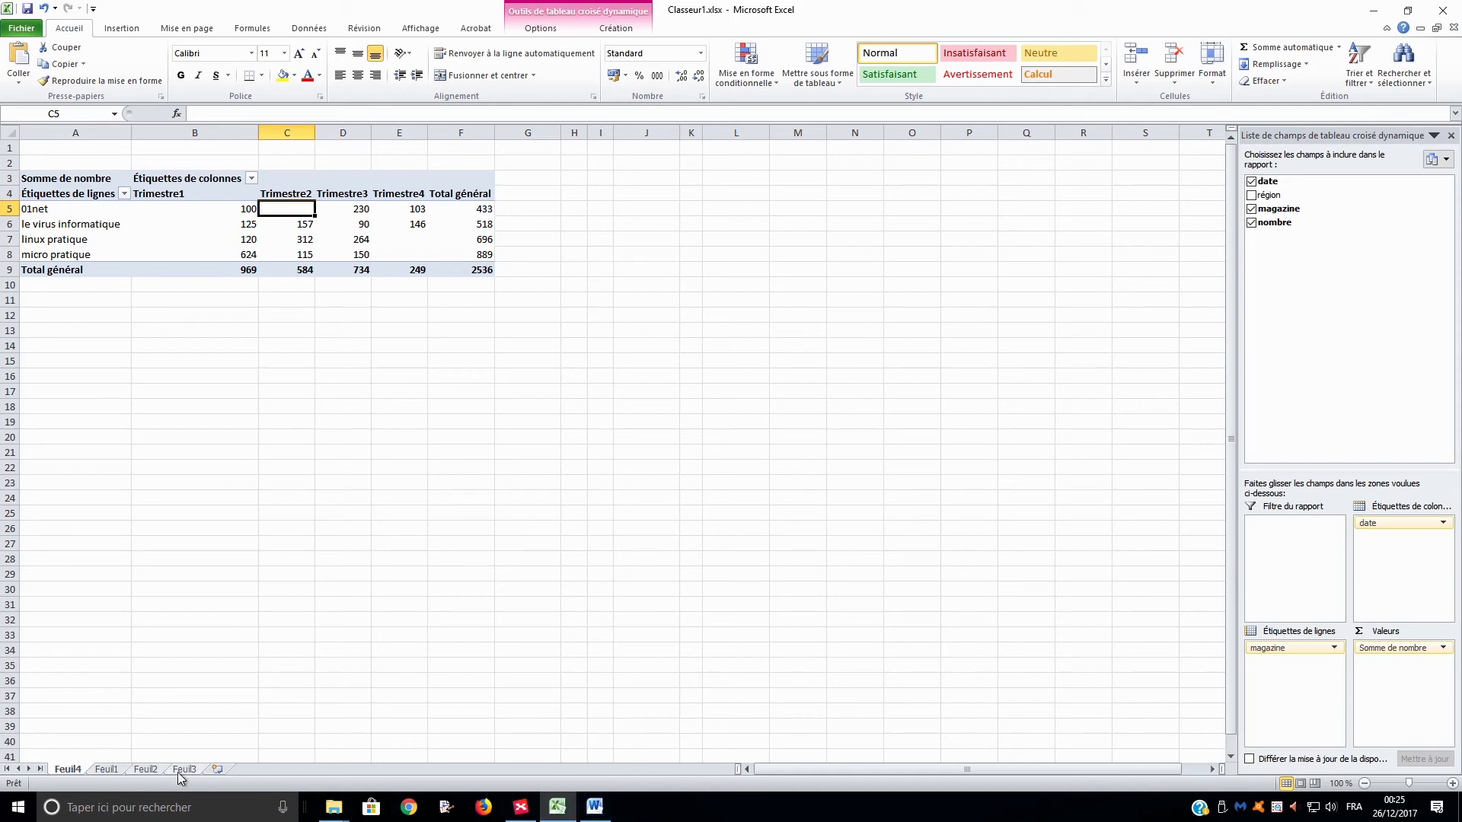
pyautogui.click(108, 769)
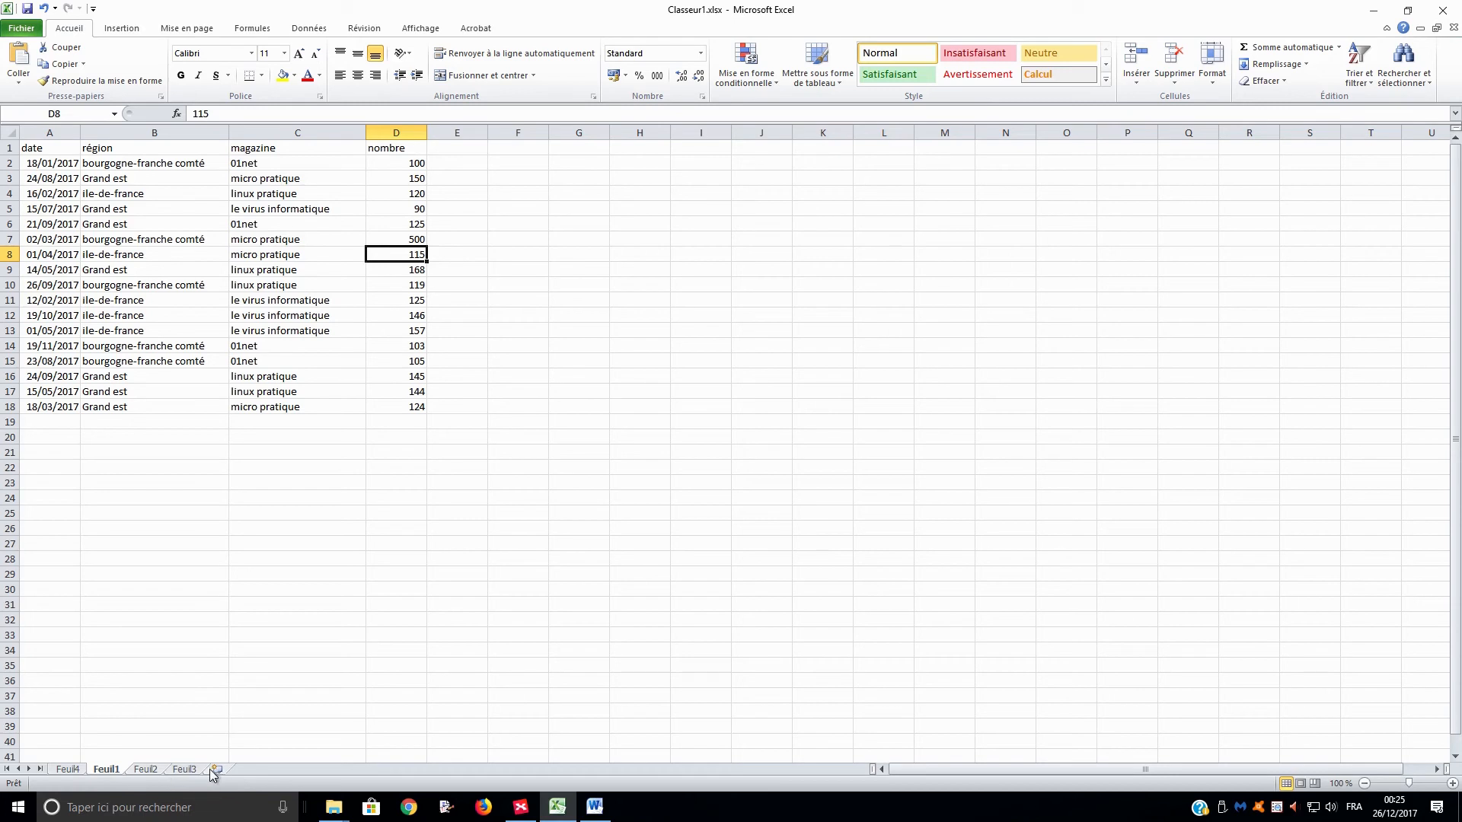
pyautogui.click(68, 770)
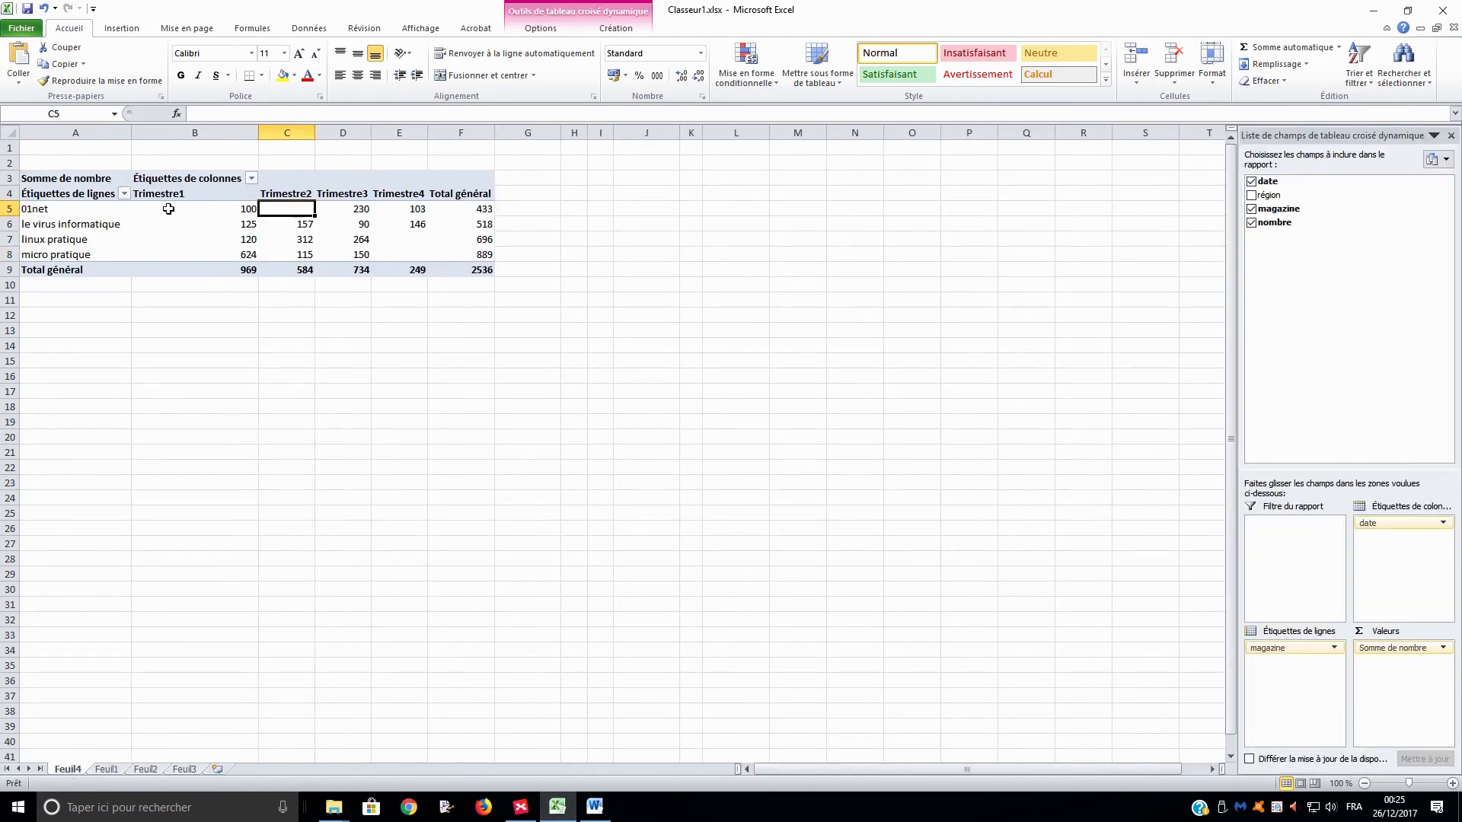
# Add the région field to the report filter and keep only ile-de-france.
pyautogui.moveTo(168, 209)
pyautogui.moveTo(1269, 195); pyautogui.dragTo(1315, 550)
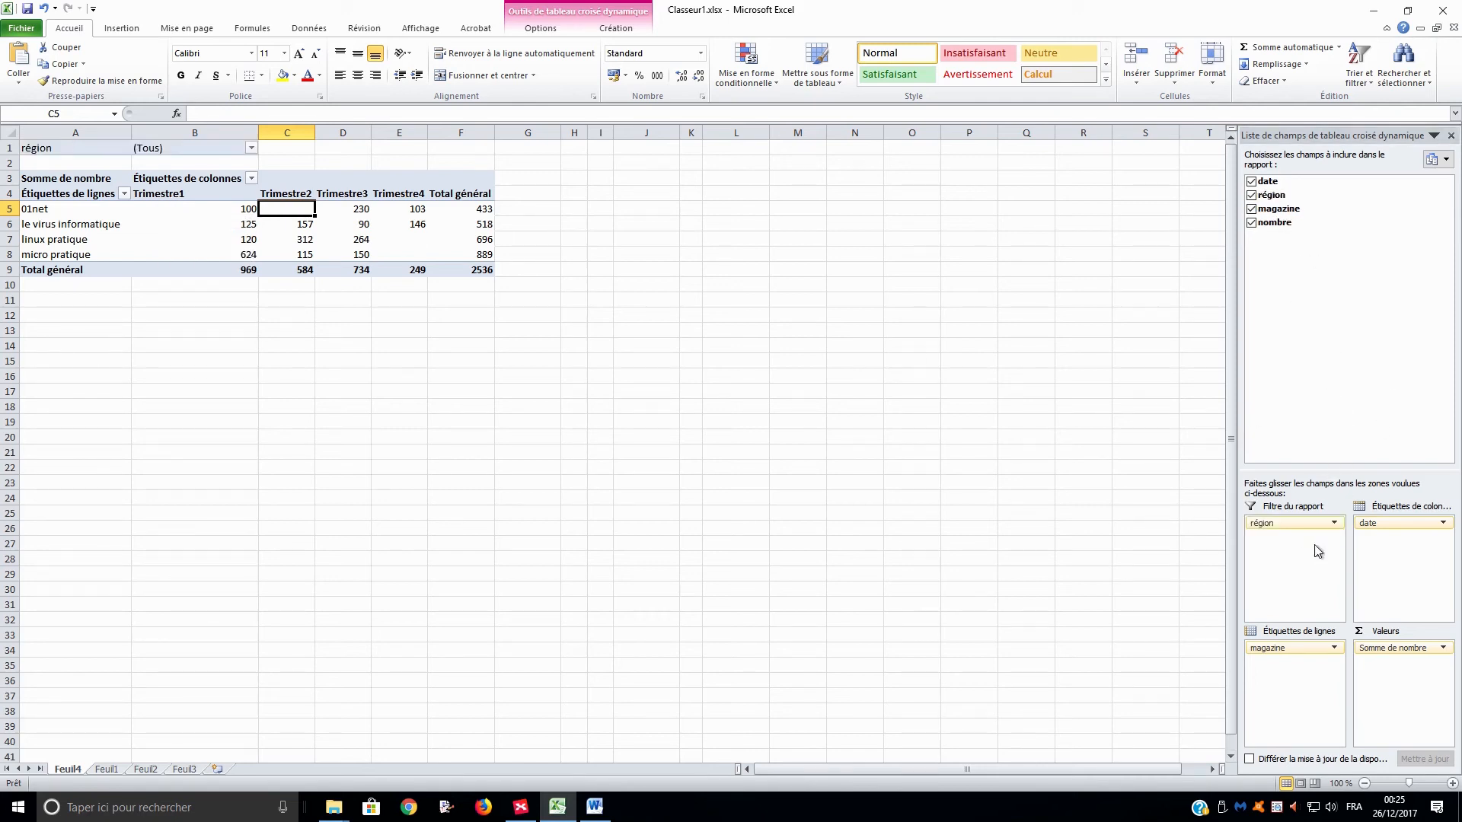
pyautogui.click(251, 148)
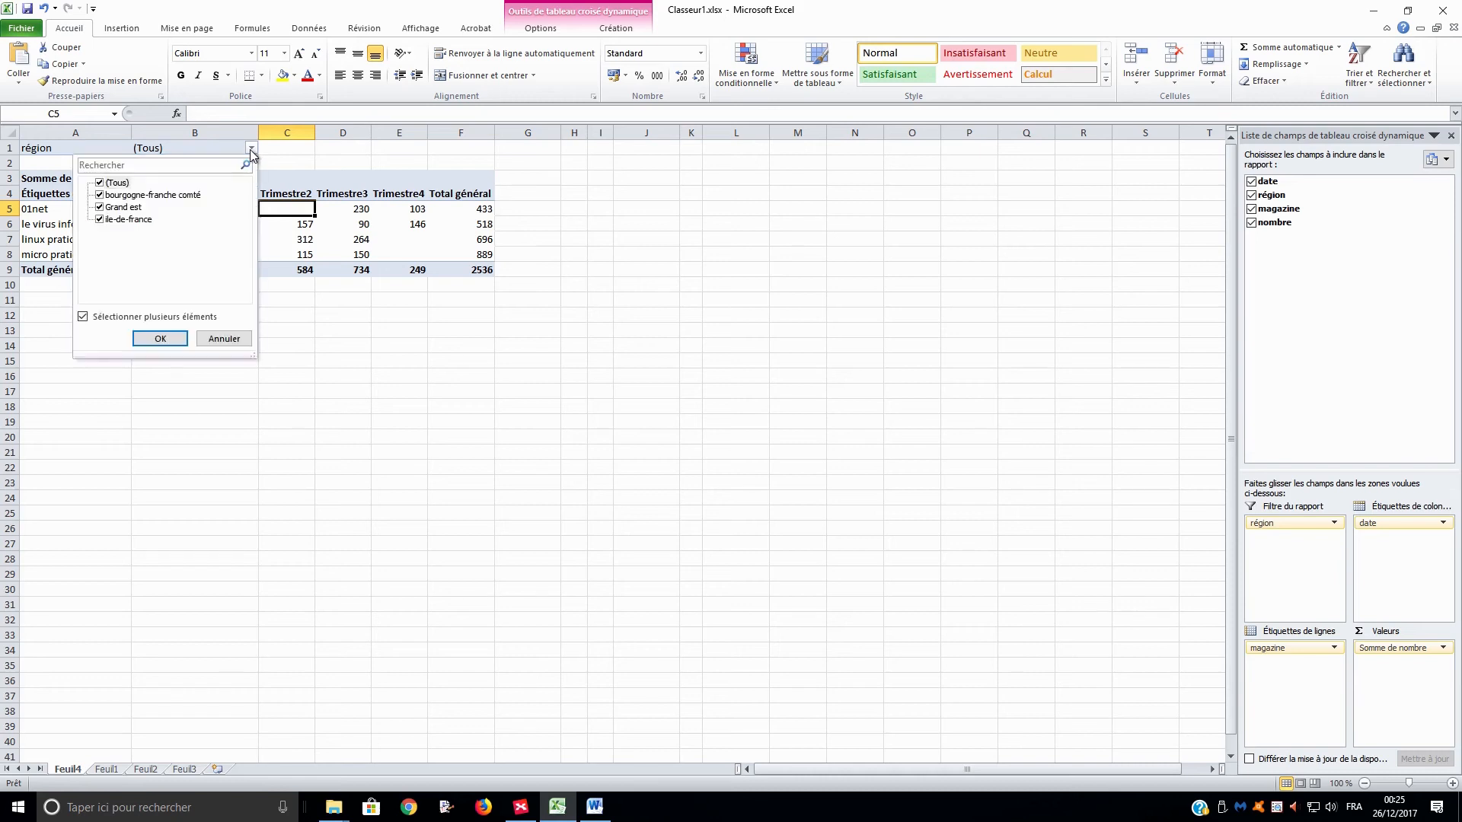
pyautogui.click(101, 195)
pyautogui.click(100, 207)
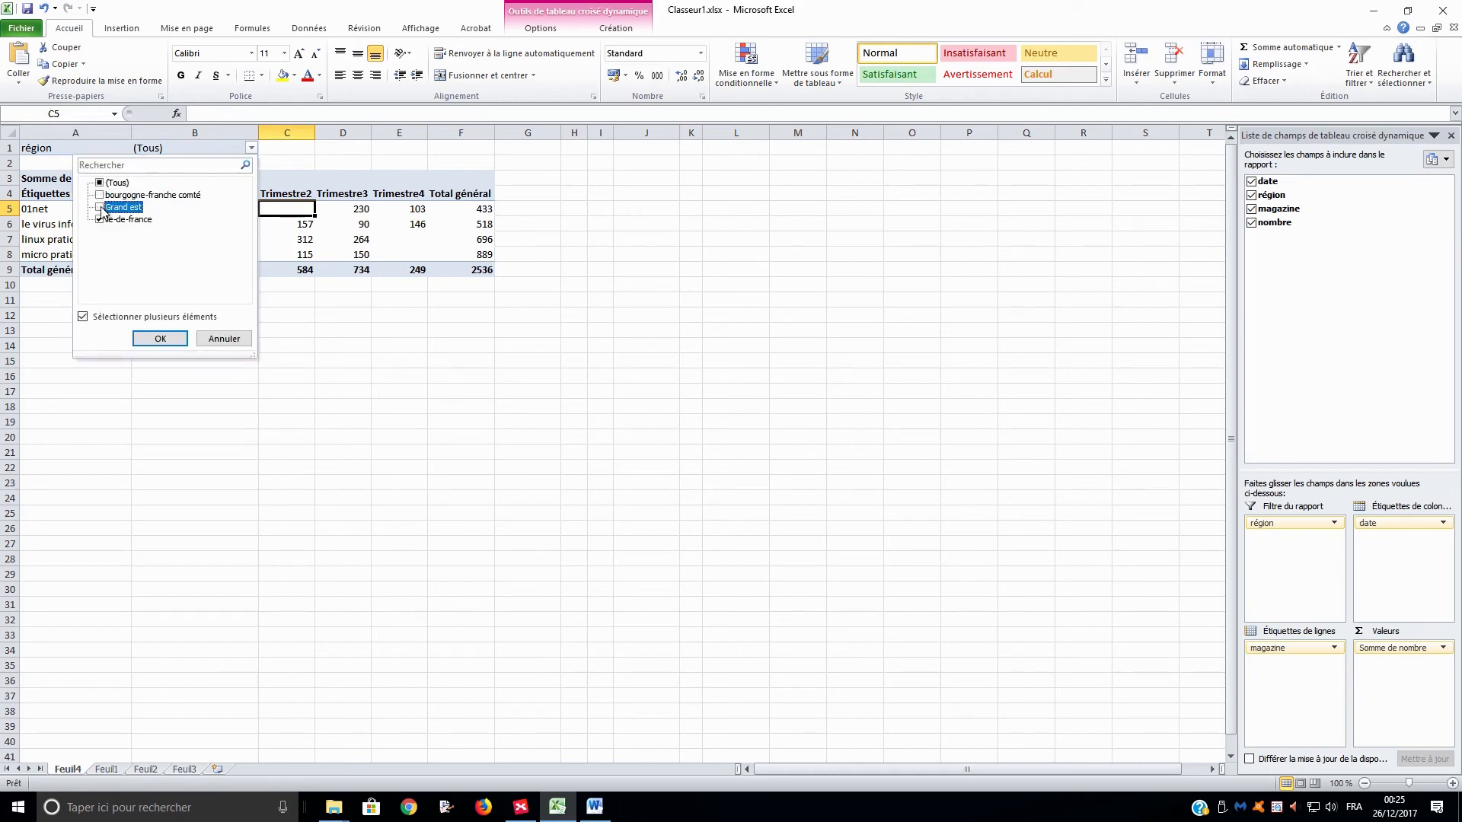
pyautogui.click(171, 346)
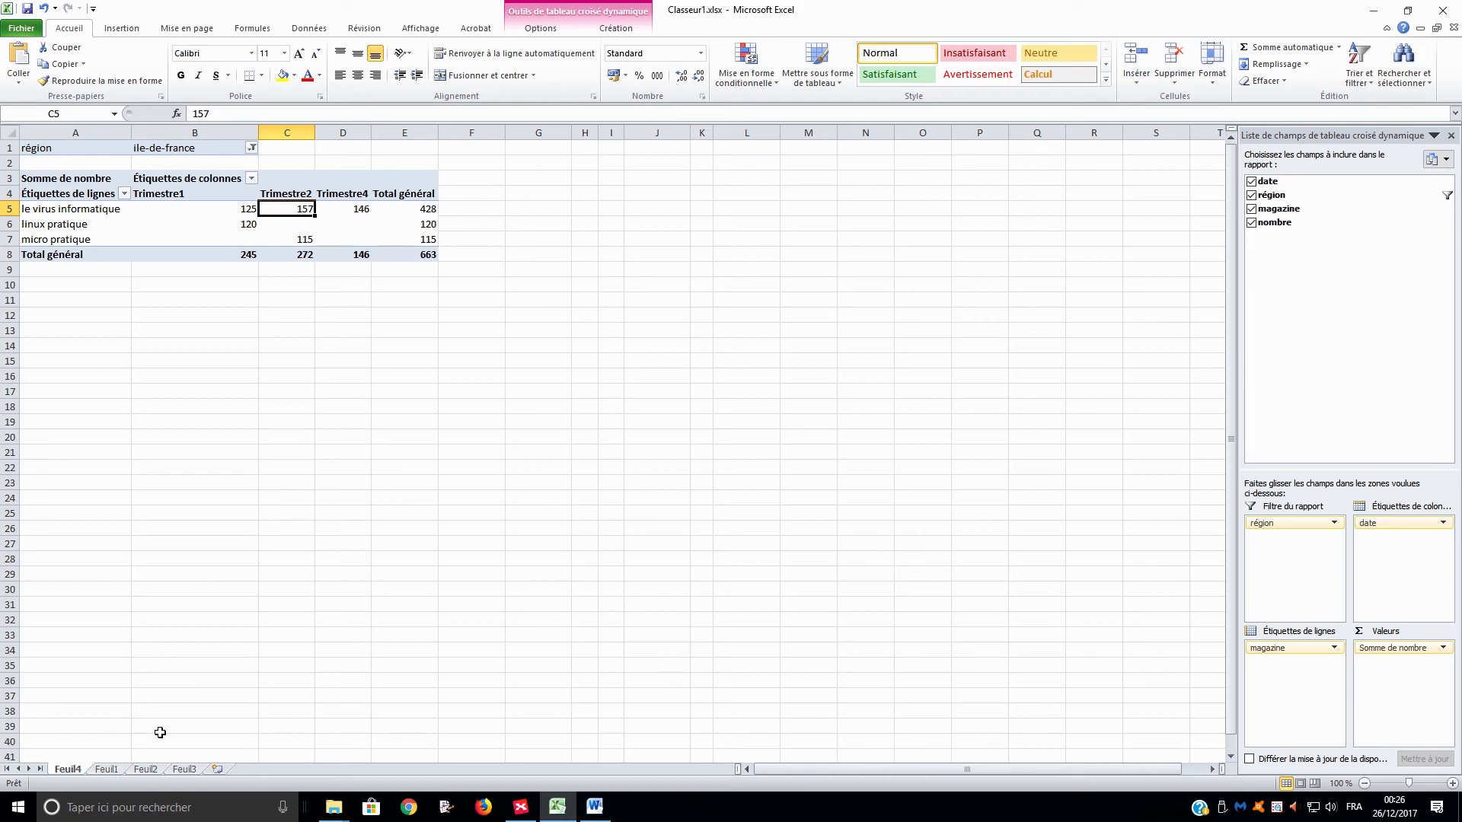
# Switch the région report filter on Feuil4 to bourgogne-franche comté only.
pyautogui.click(118, 773)
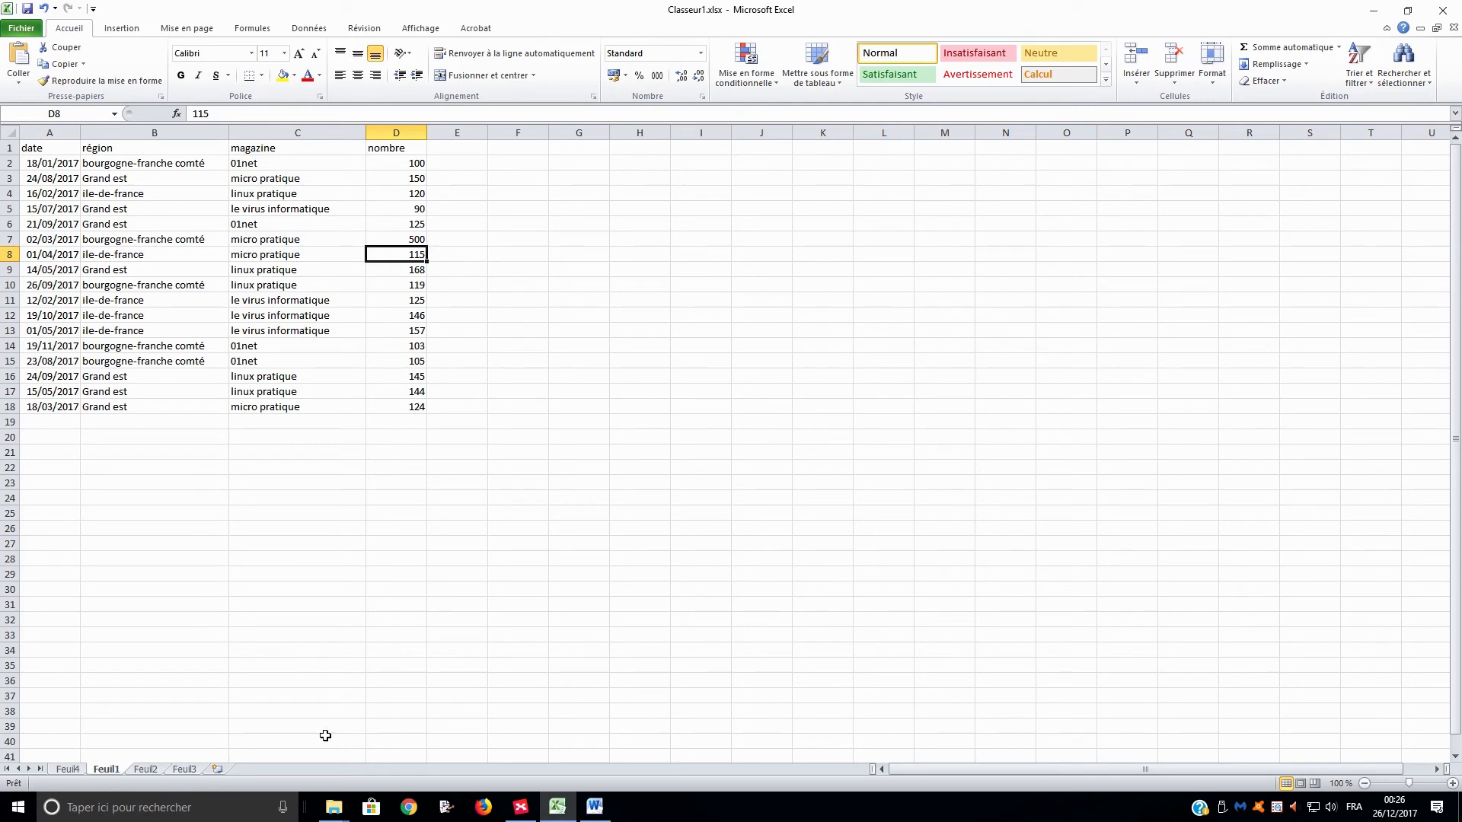
pyautogui.click(77, 773)
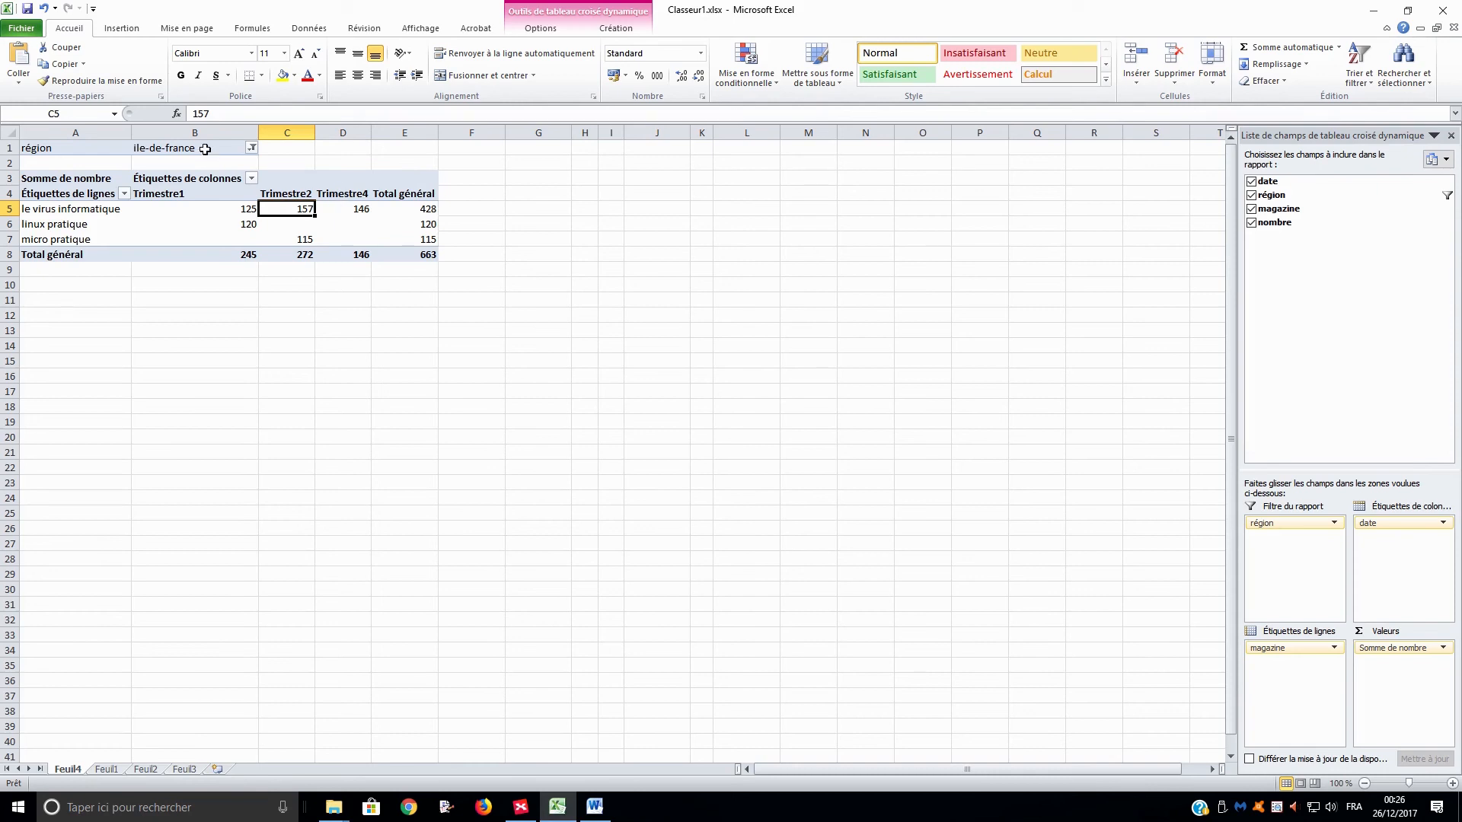
pyautogui.click(252, 148)
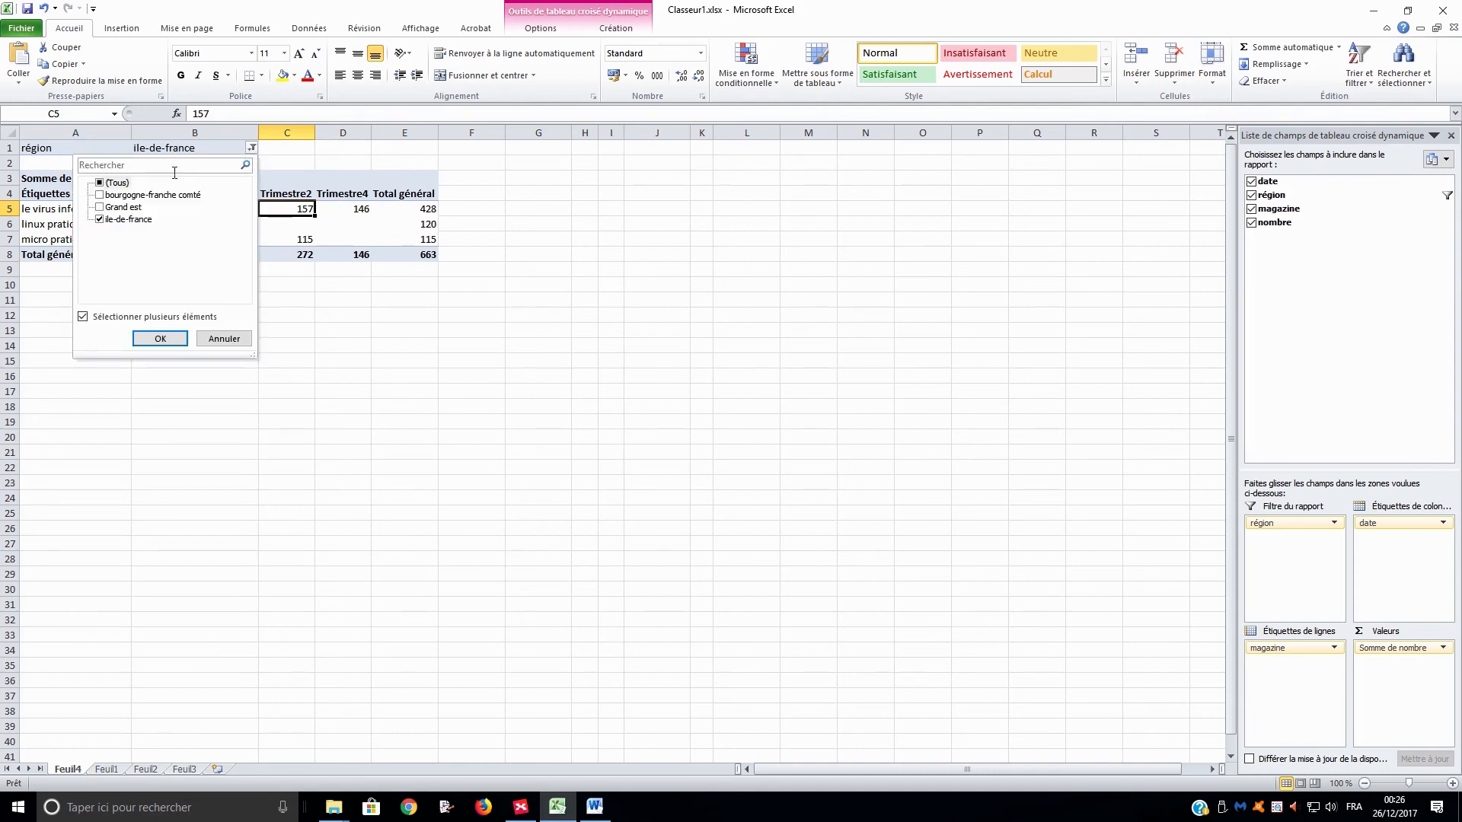
pyautogui.click(99, 195)
pyautogui.click(99, 220)
pyautogui.click(160, 338)
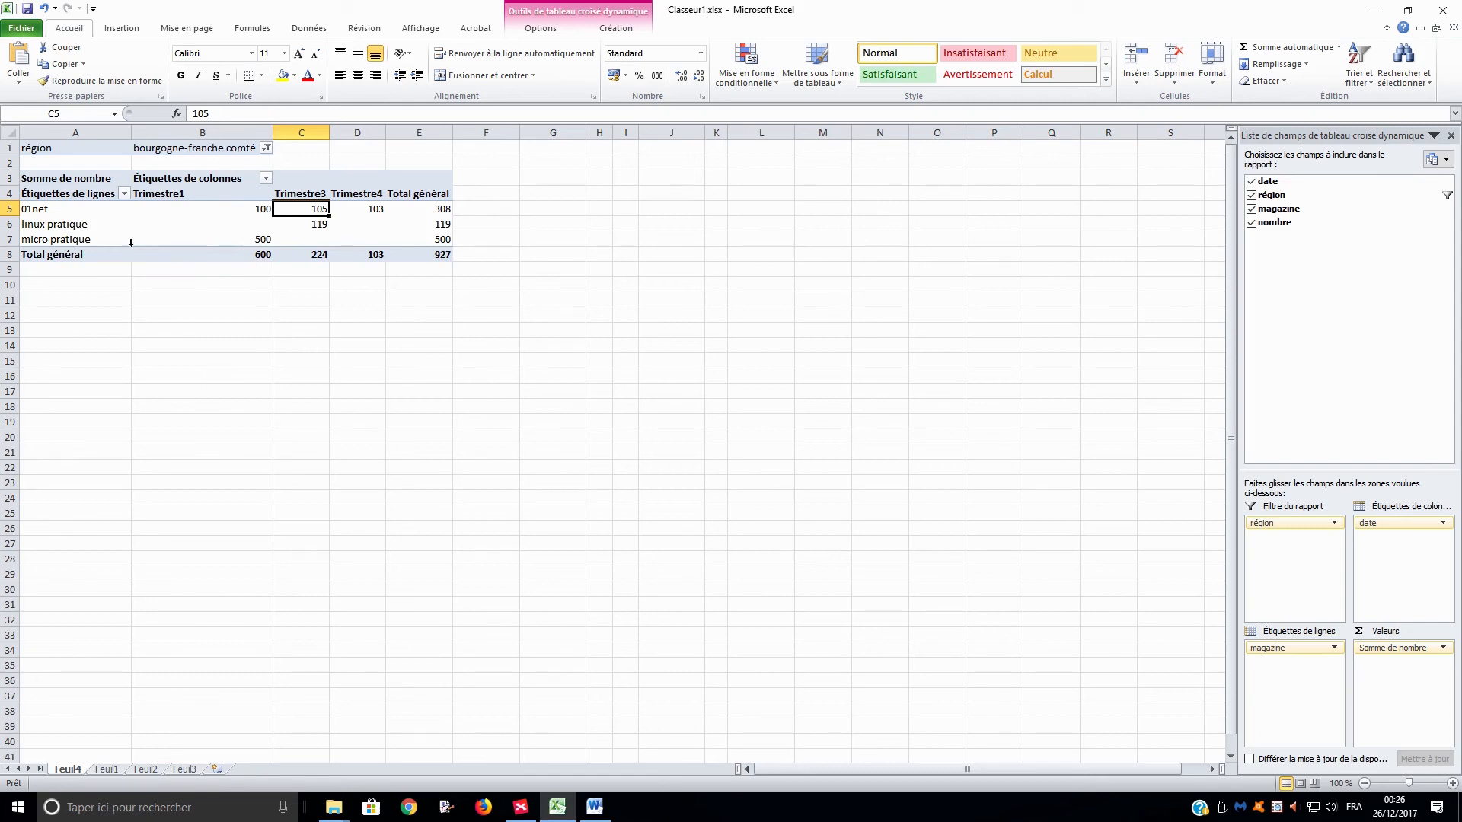
# On the source sheet Feuil1, start a new sale in row 19 with the date 12/4/17 and the région Grand est.
pyautogui.moveTo(259, 239)
pyautogui.click(107, 769)
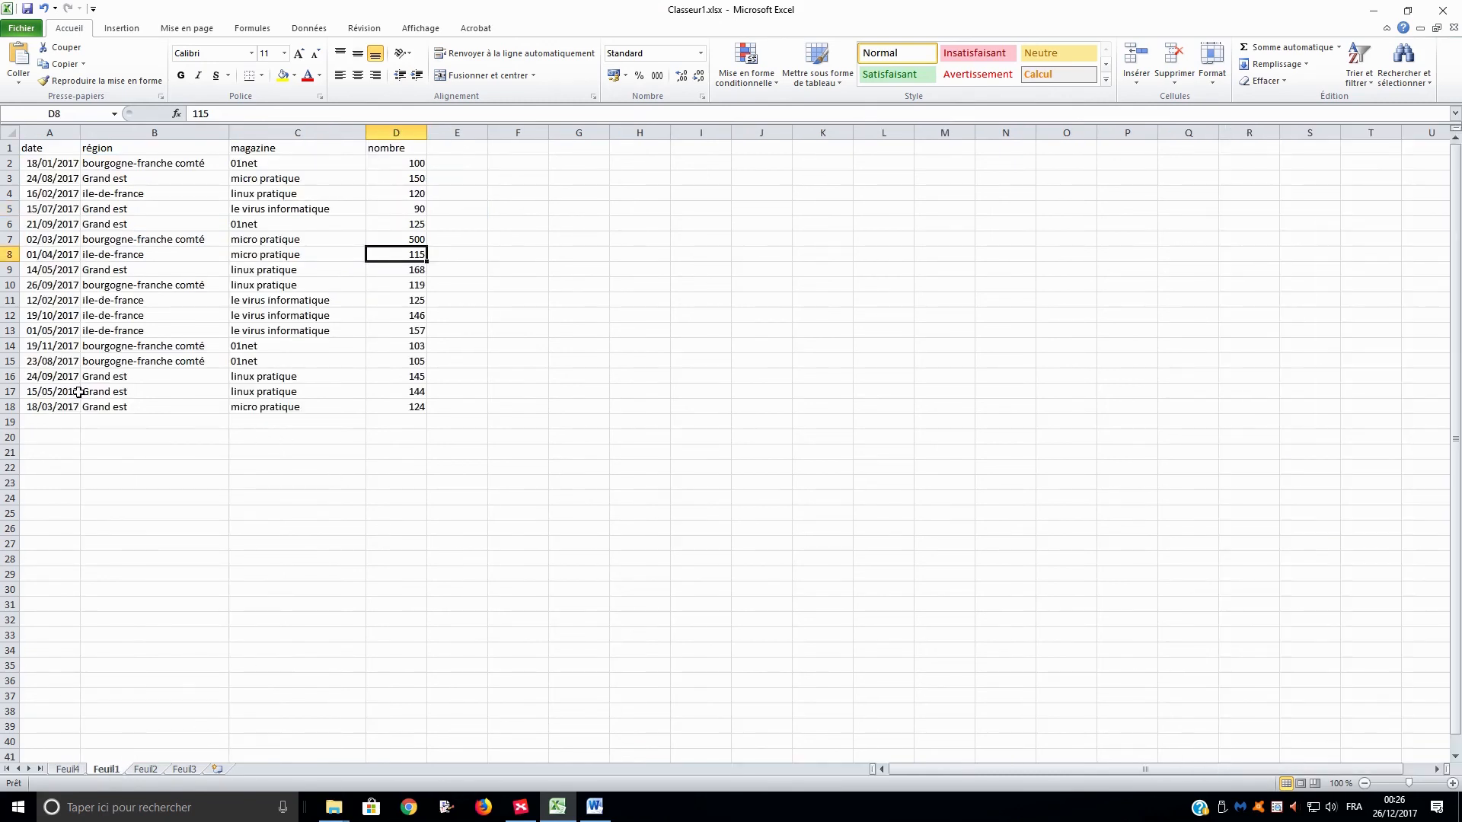
pyautogui.click(50, 422)
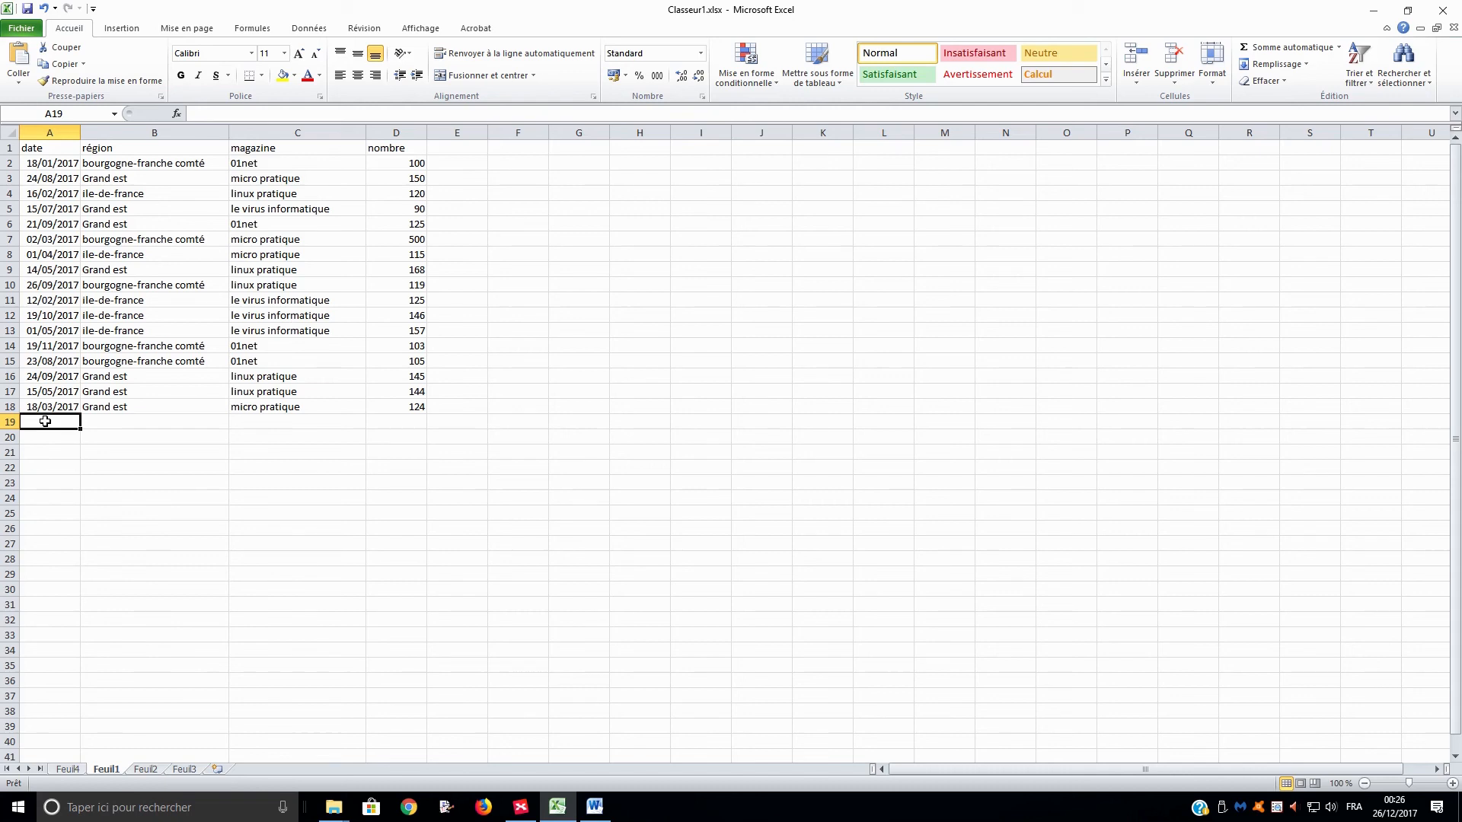
pyautogui.write('12/4/17')
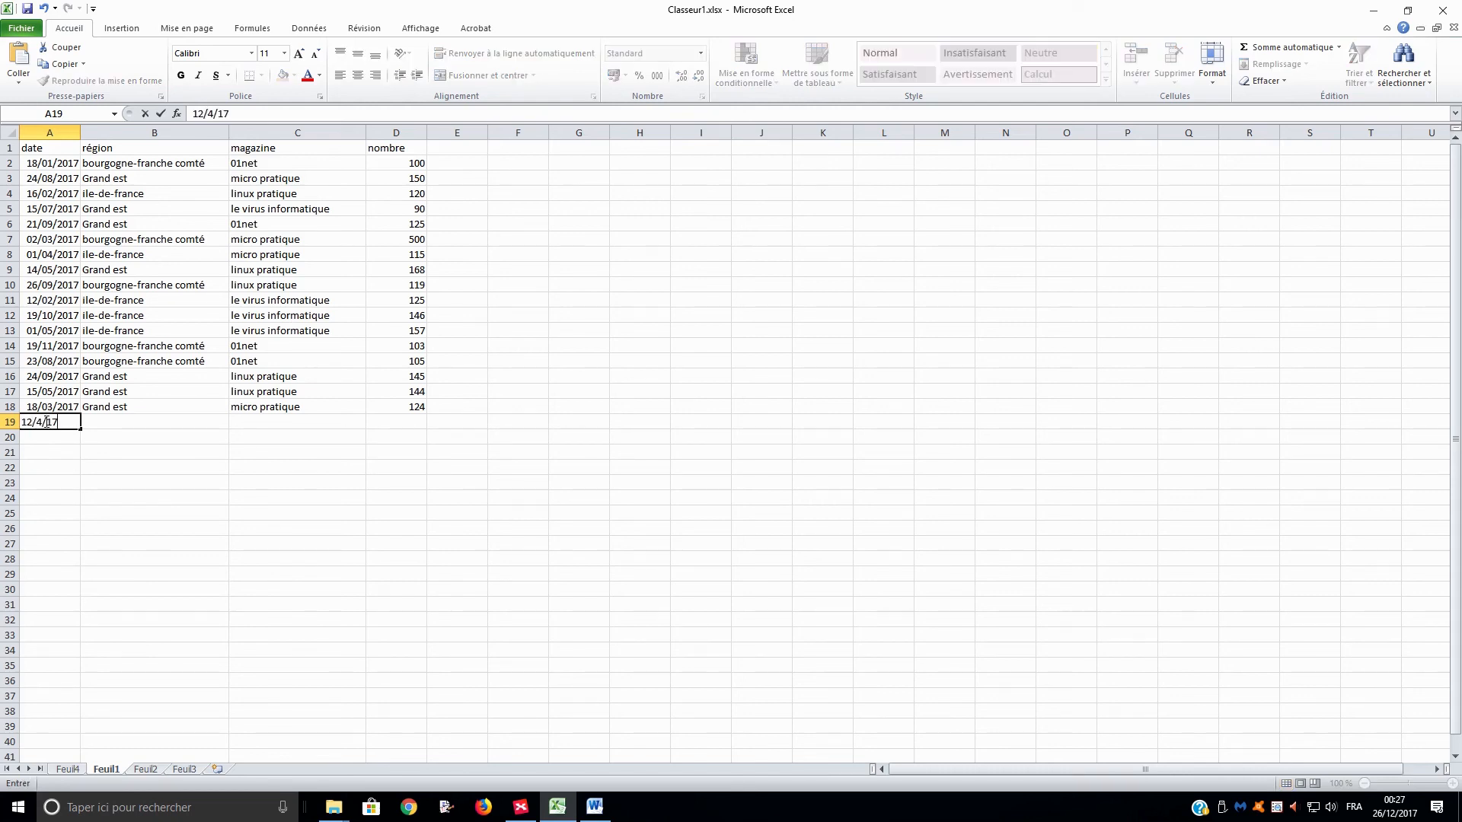
pyautogui.press('Return')
pyautogui.press('Up')
pyautogui.press('Right')
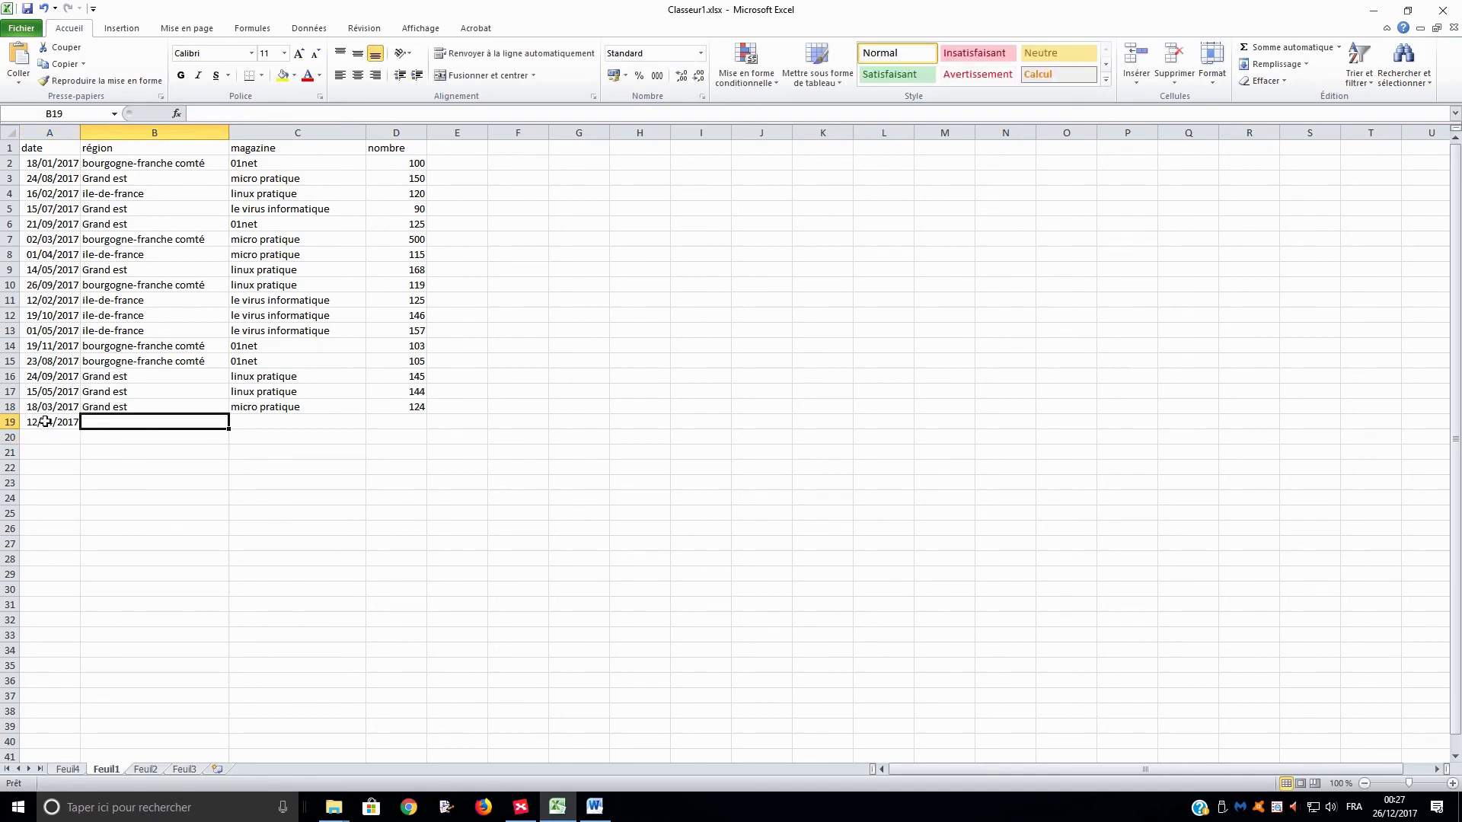
pyautogui.write('G')
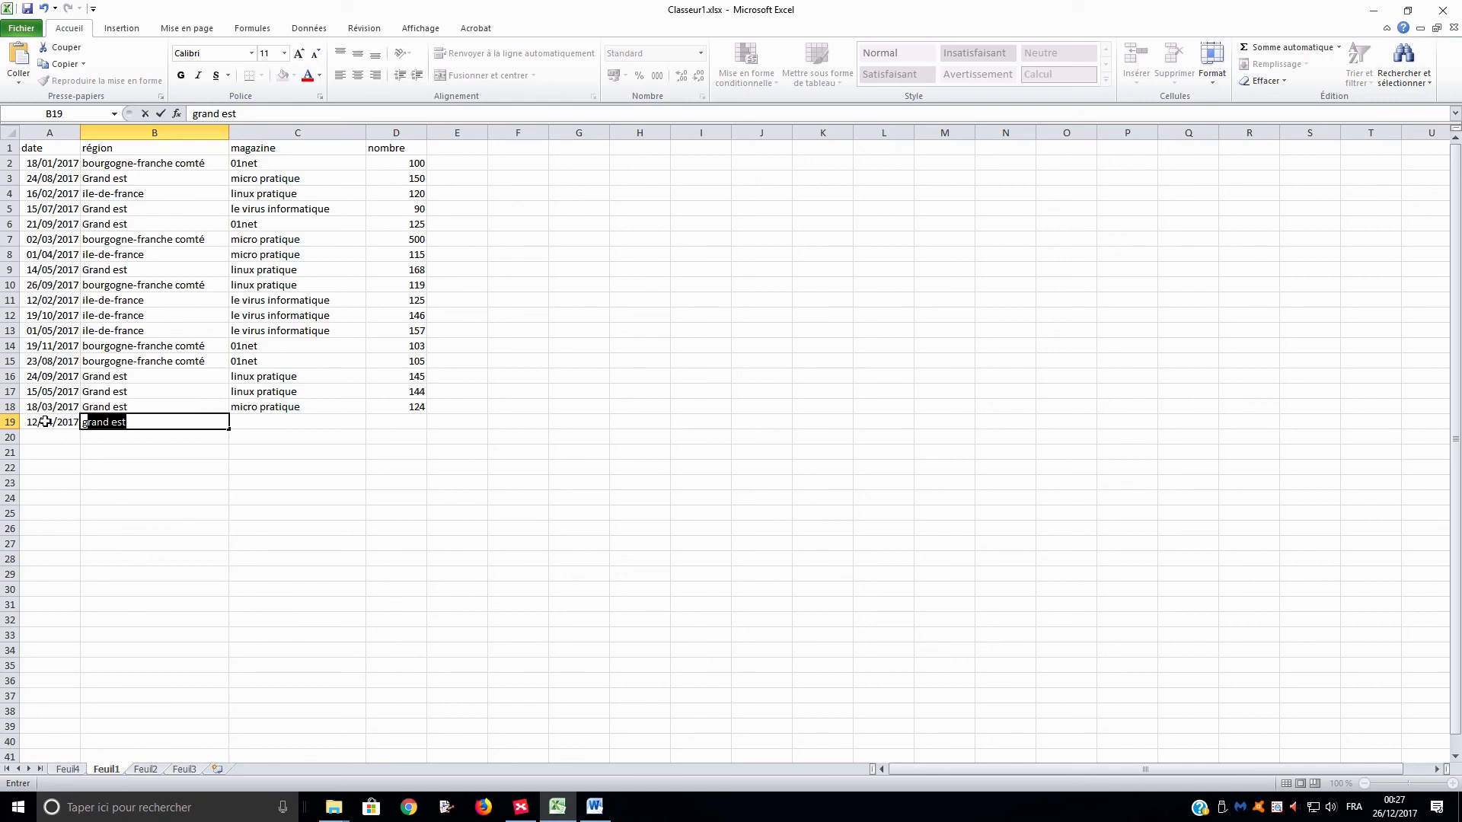
pyautogui.press('Return')
pyautogui.press('Right')
pyautogui.press('Up')
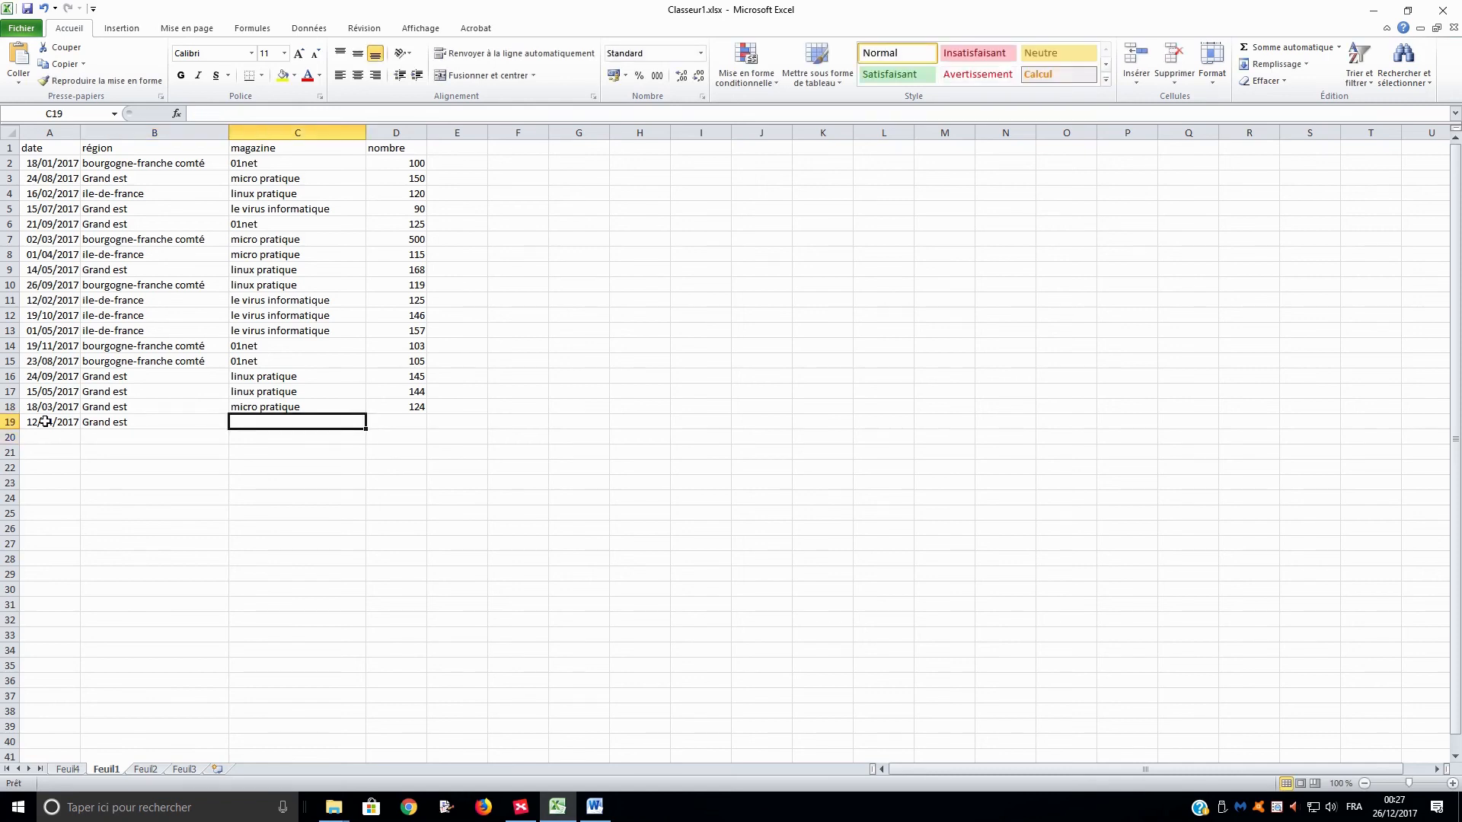
# Complete row 19 with the magazine le virus informatique and a nombre of 1000.
pyautogui.write('le virus informatique')
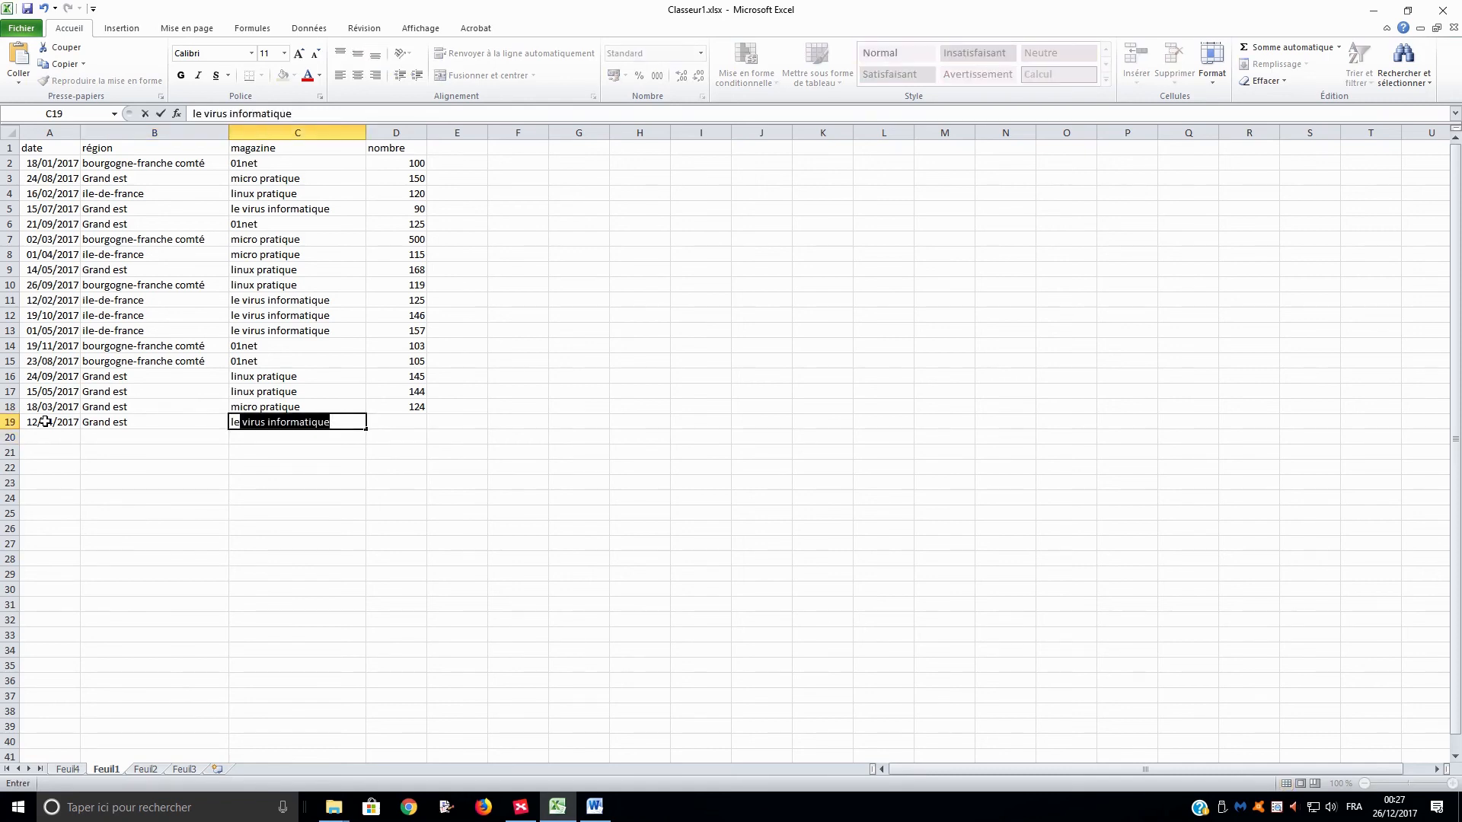
pyautogui.press('Tab')
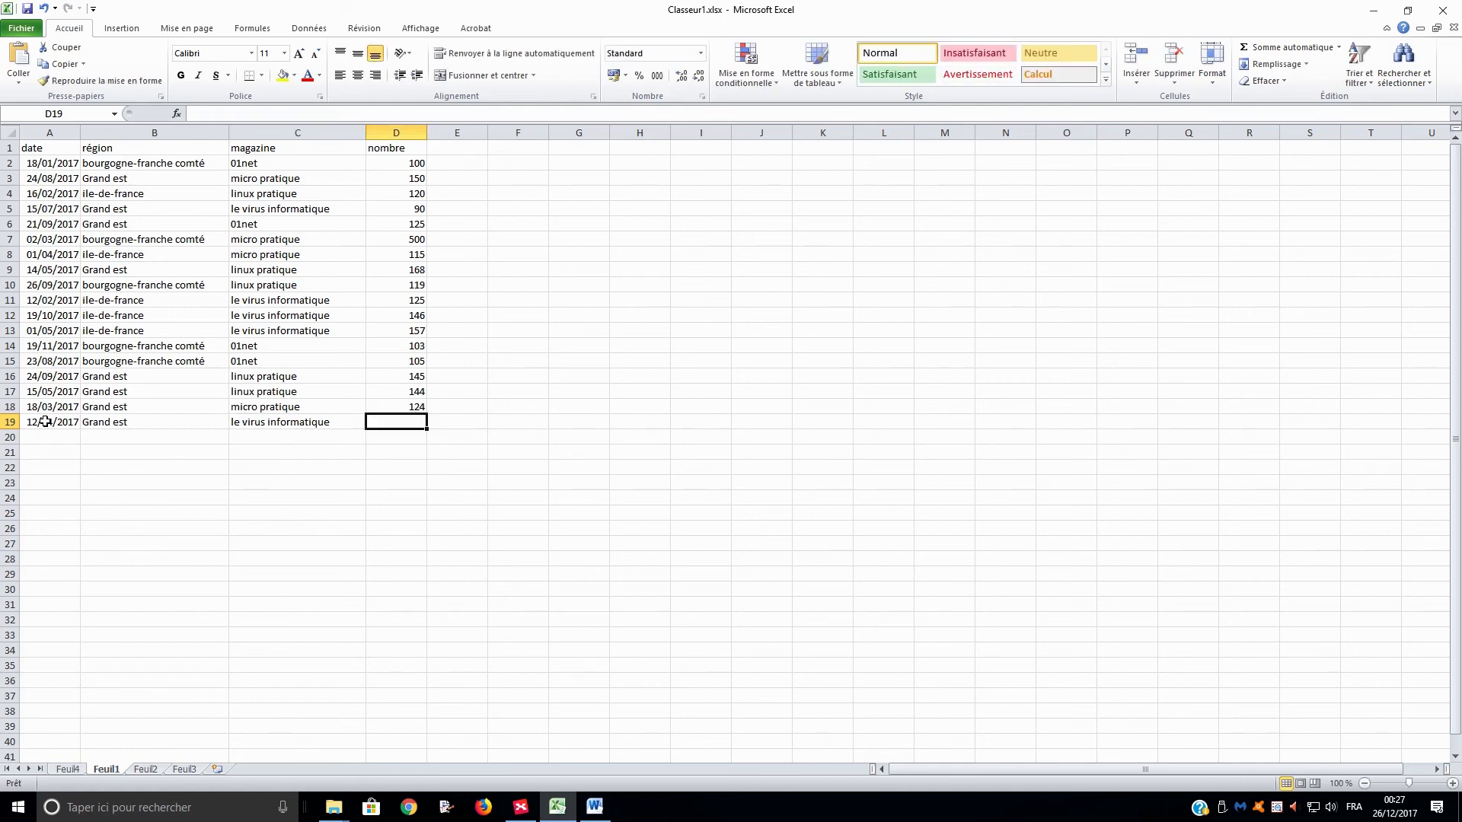
pyautogui.write('1000')
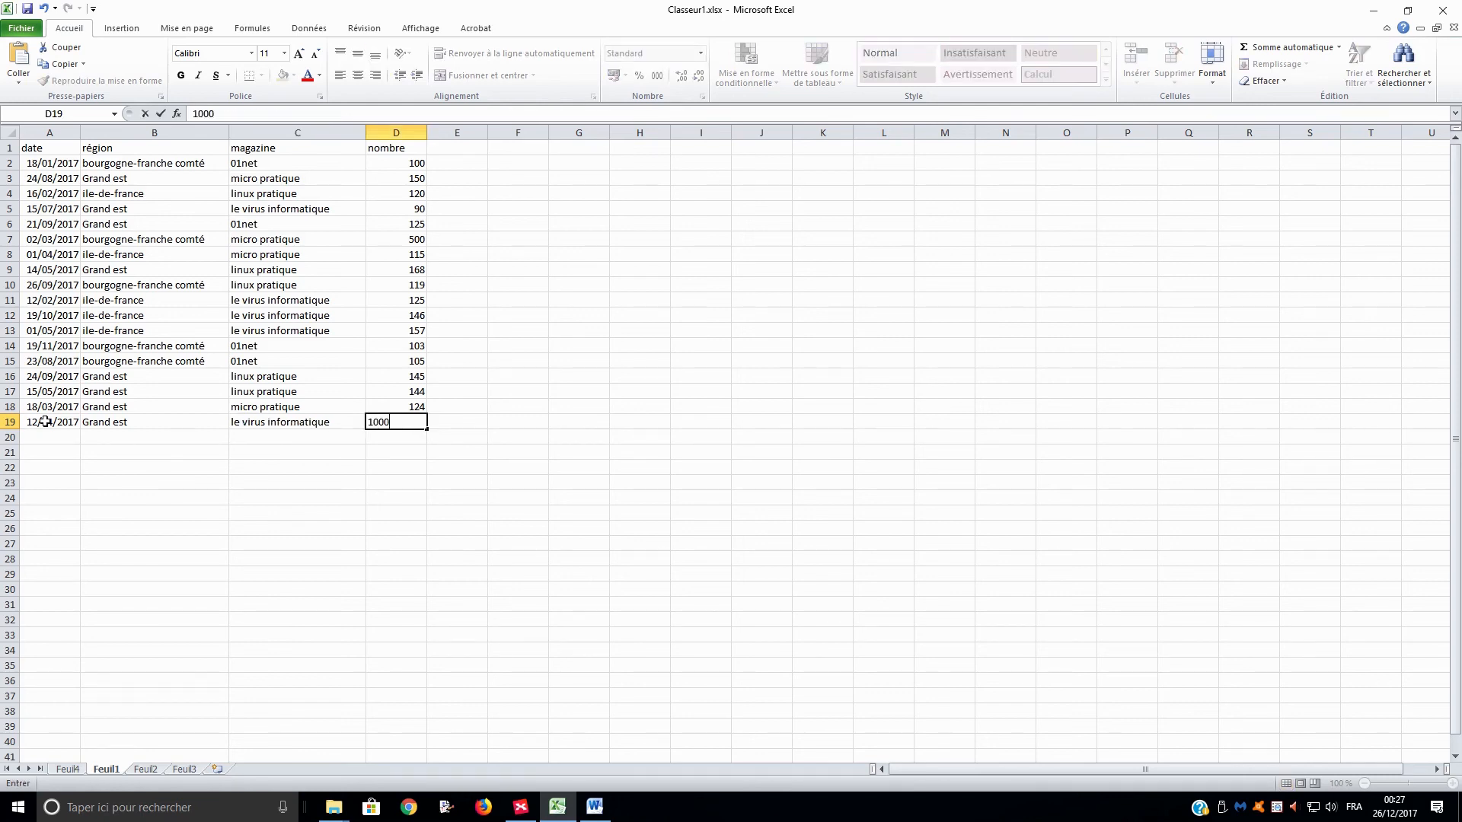
pyautogui.press('Return')
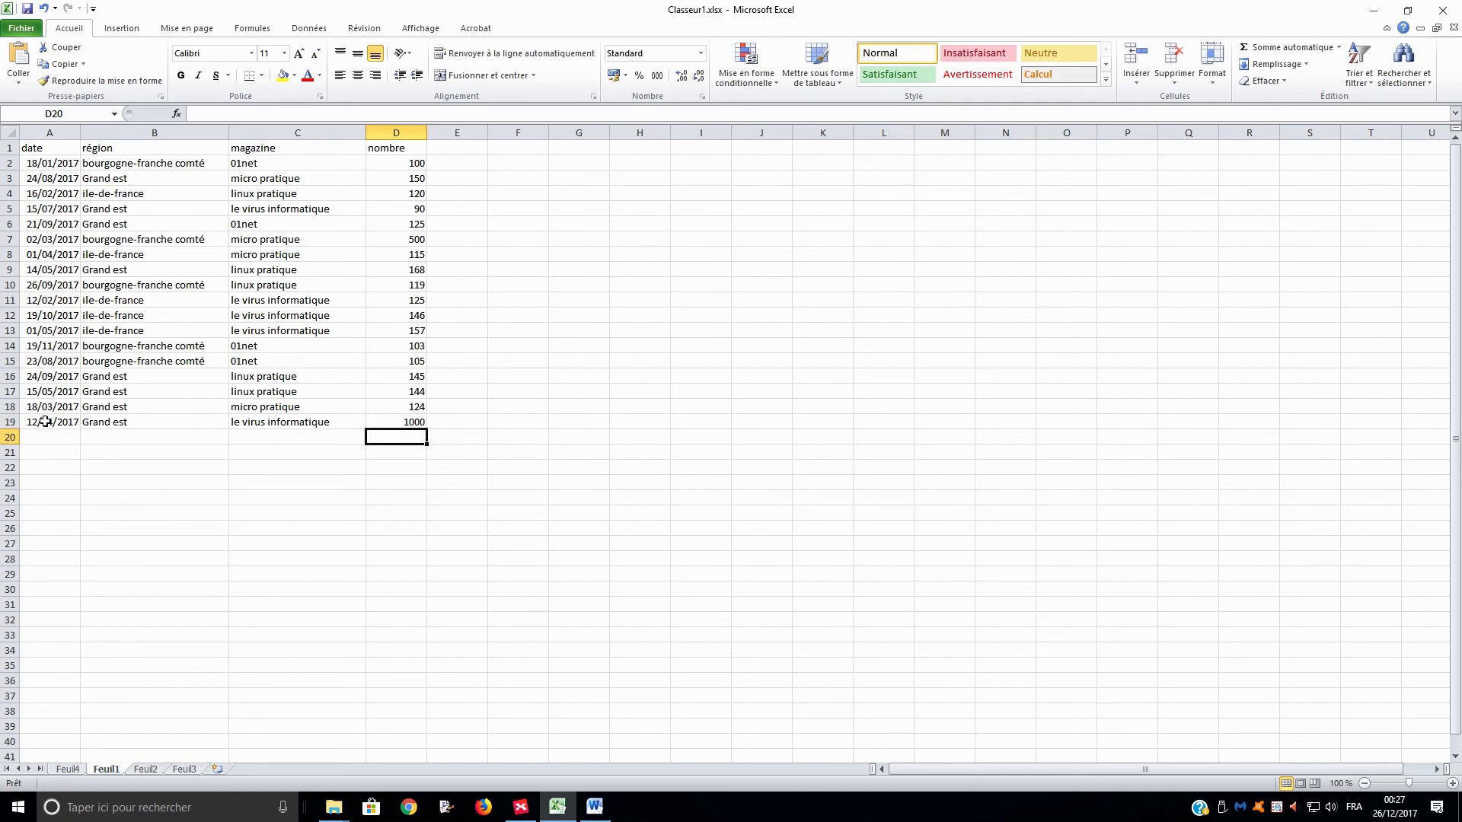
# Switch the région report filter of the pivot table on Feuil4 to Grand est only.
pyautogui.click(68, 768)
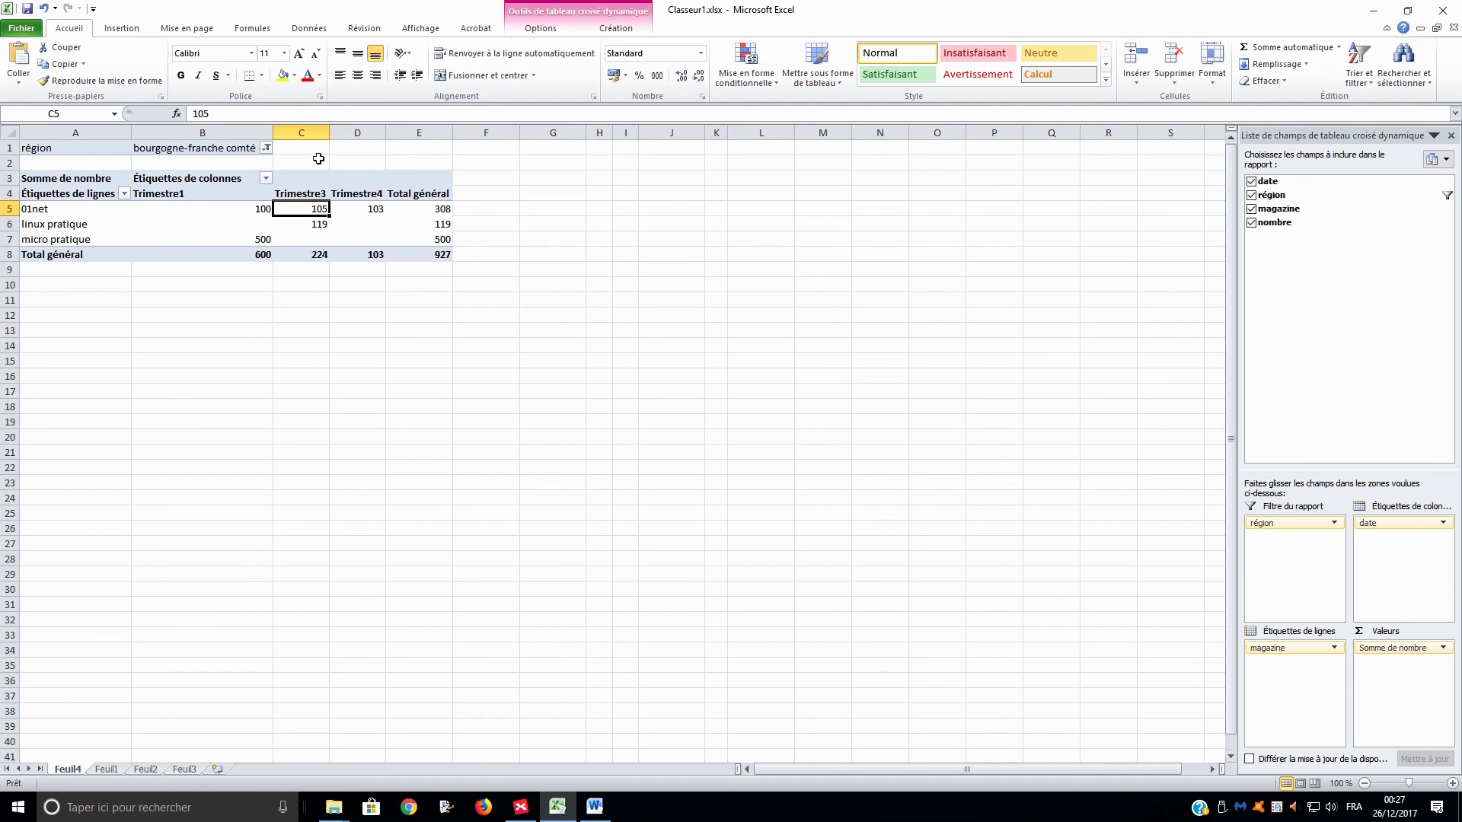
pyautogui.click(266, 147)
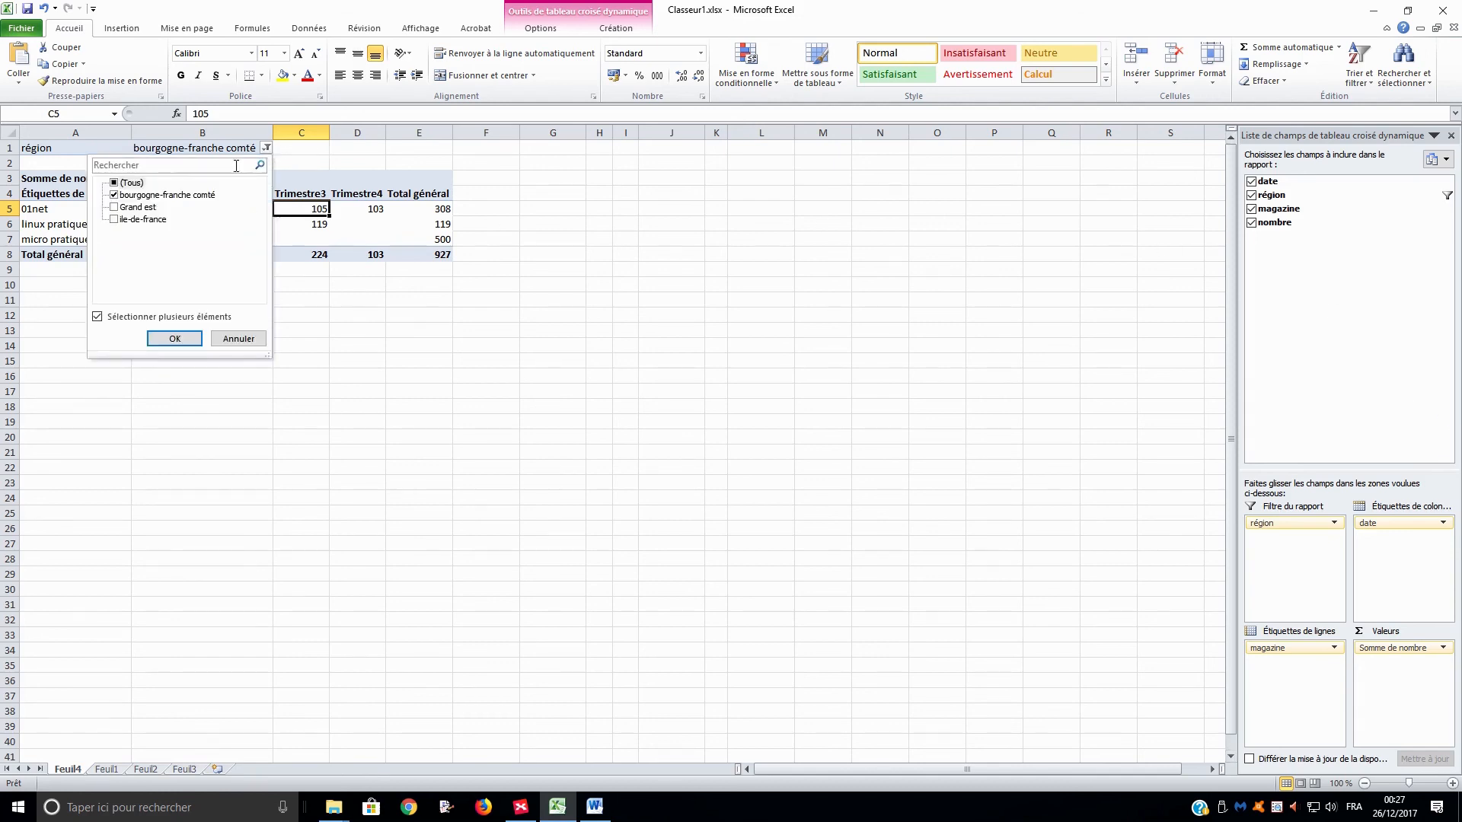
pyautogui.click(114, 207)
pyautogui.click(114, 195)
pyautogui.click(174, 338)
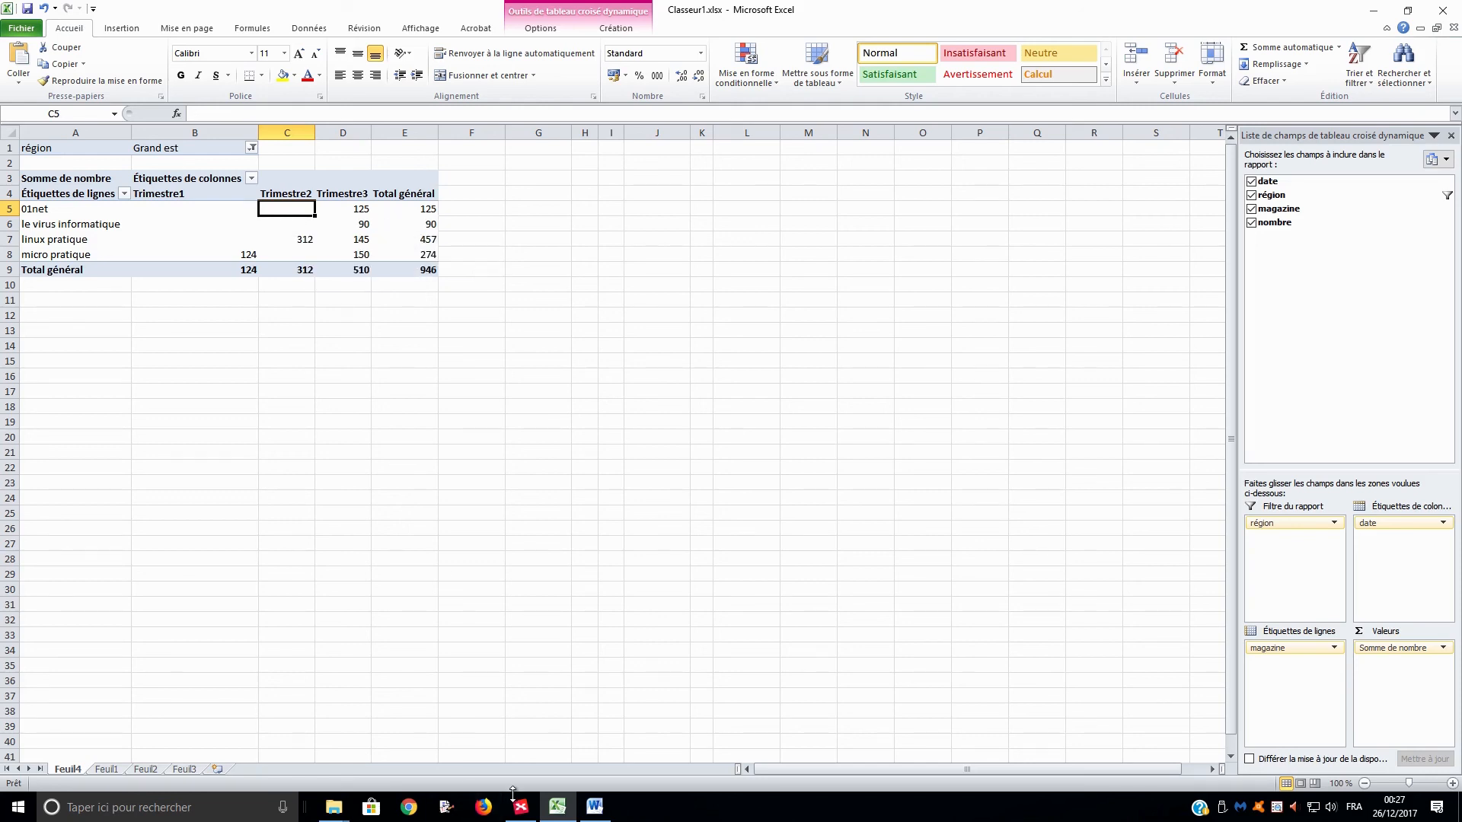
# Change the pivot table's data source to the range Feuil1!$A$1:$D$19 so it includes the added row.
pyautogui.click(105, 769)
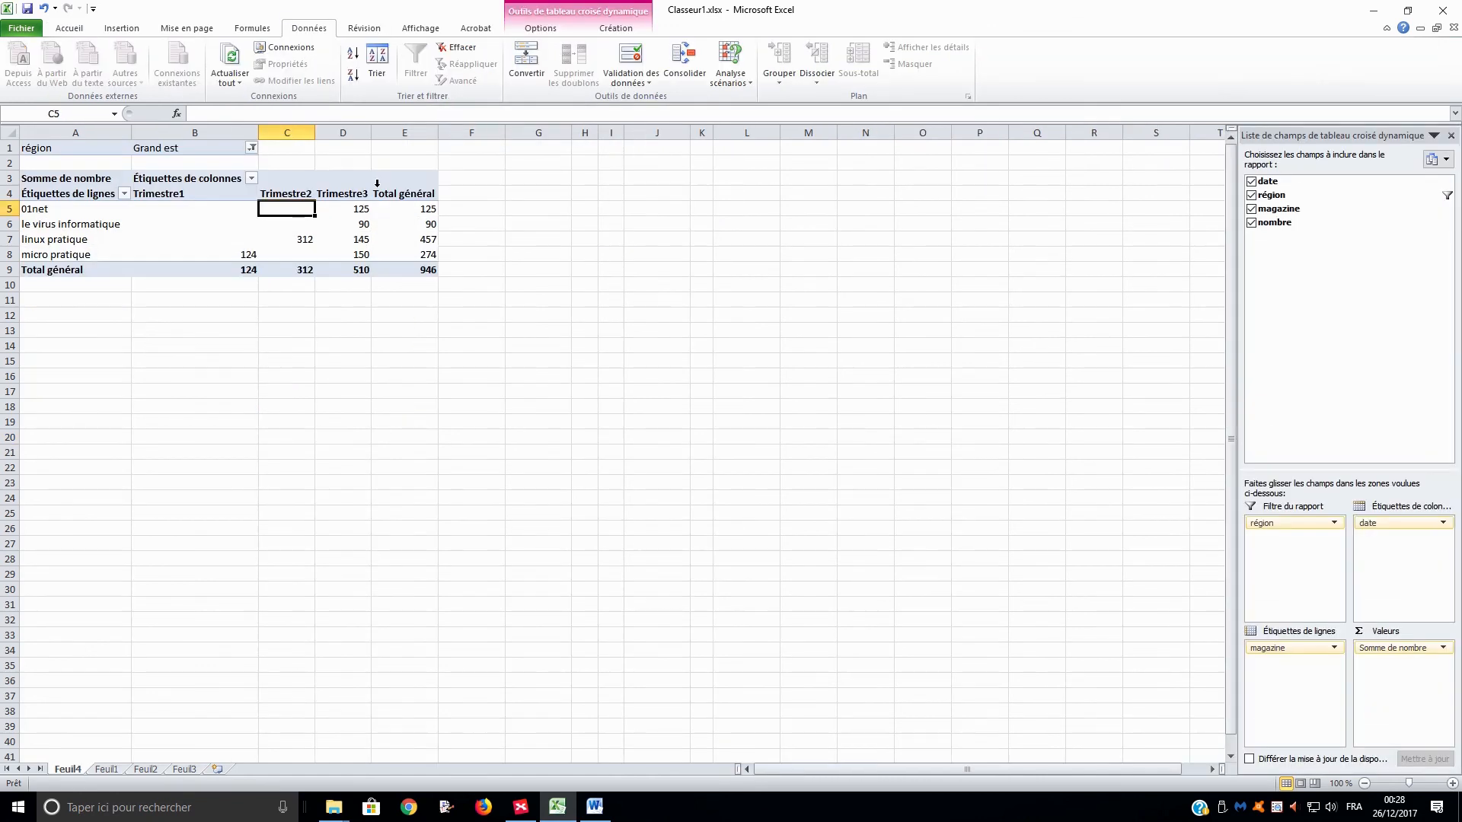
pyautogui.click(541, 29)
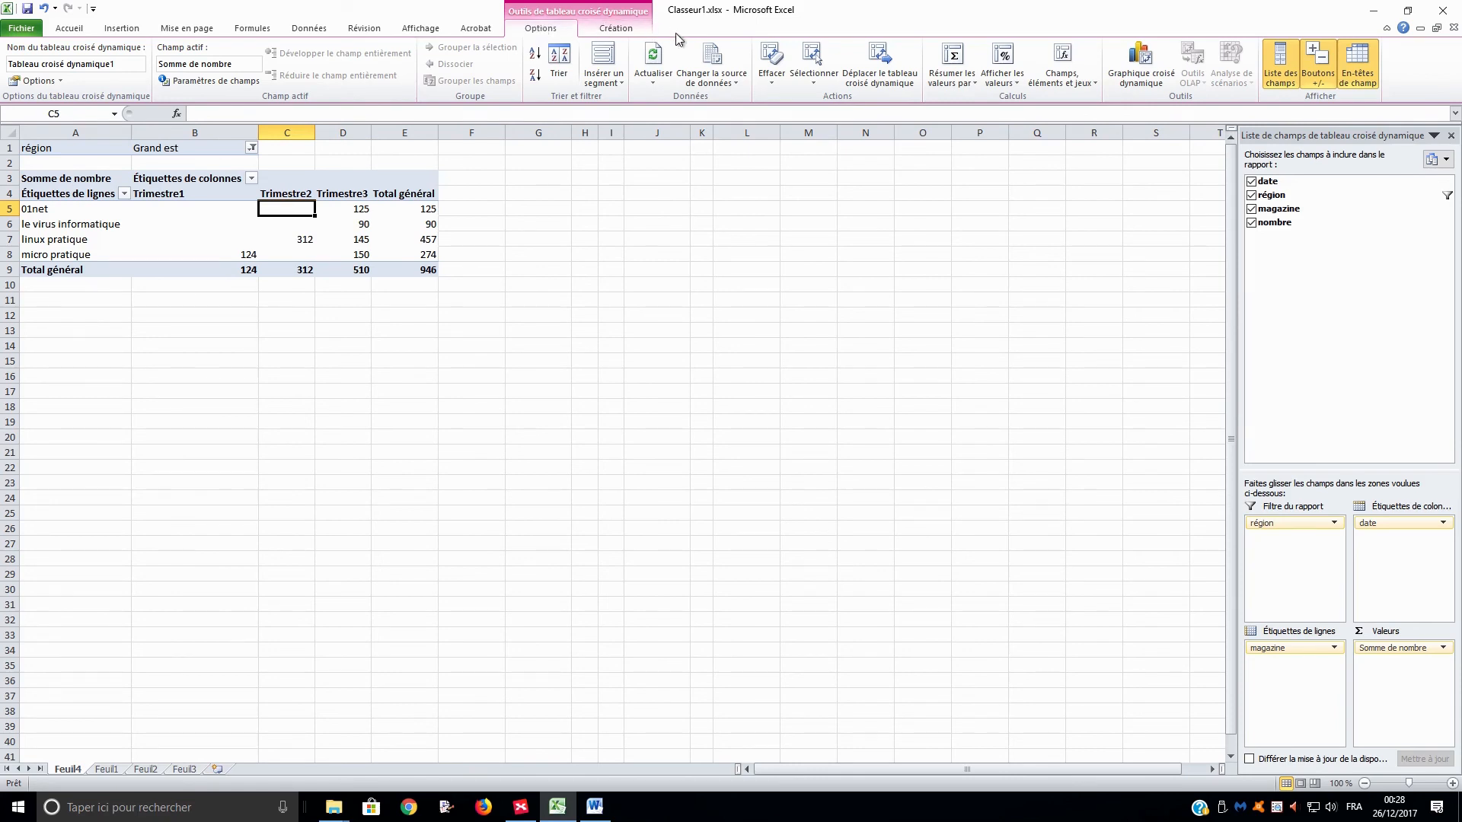
pyautogui.click(727, 78)
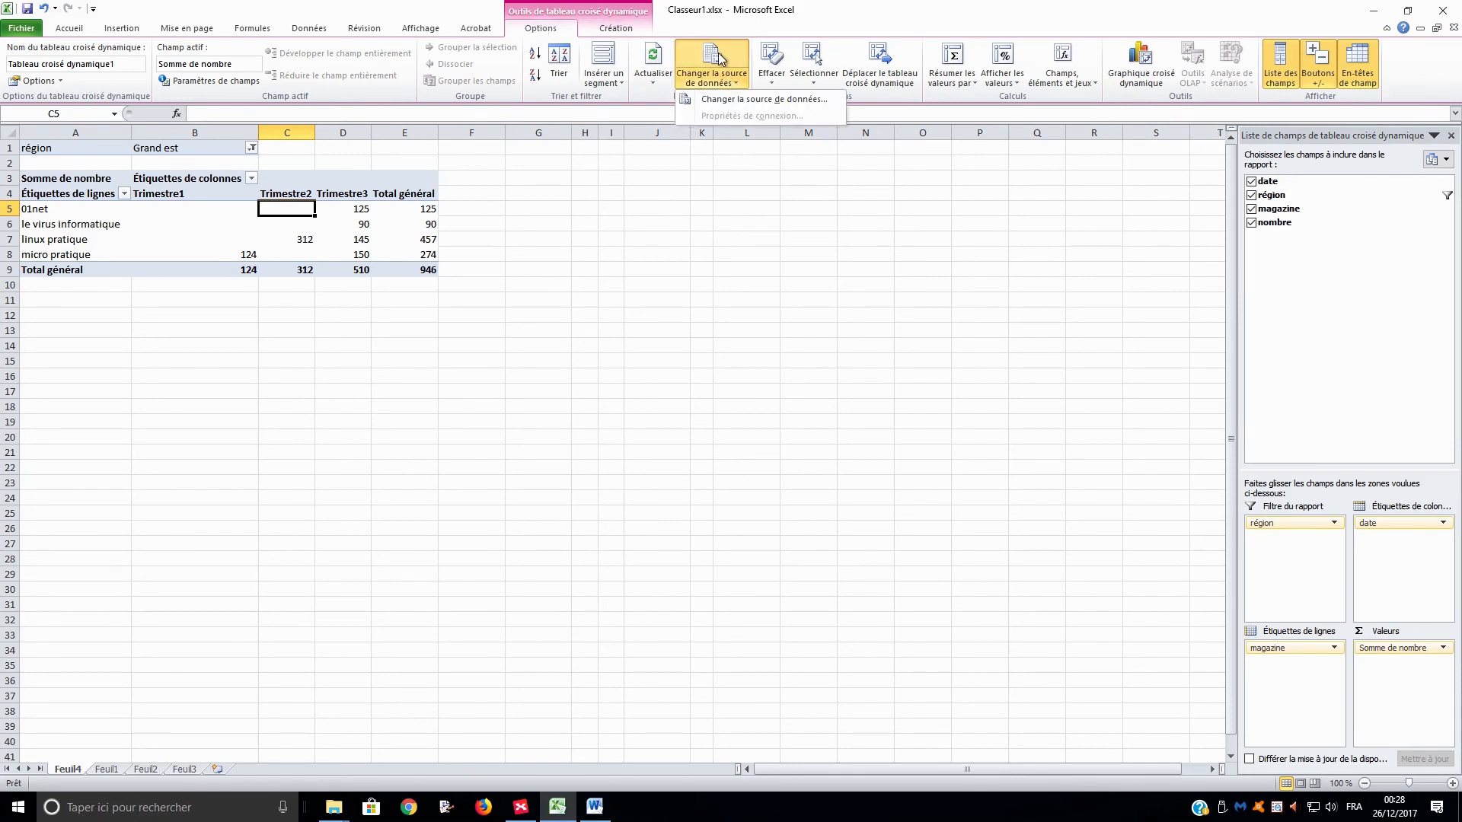
pyautogui.click(764, 99)
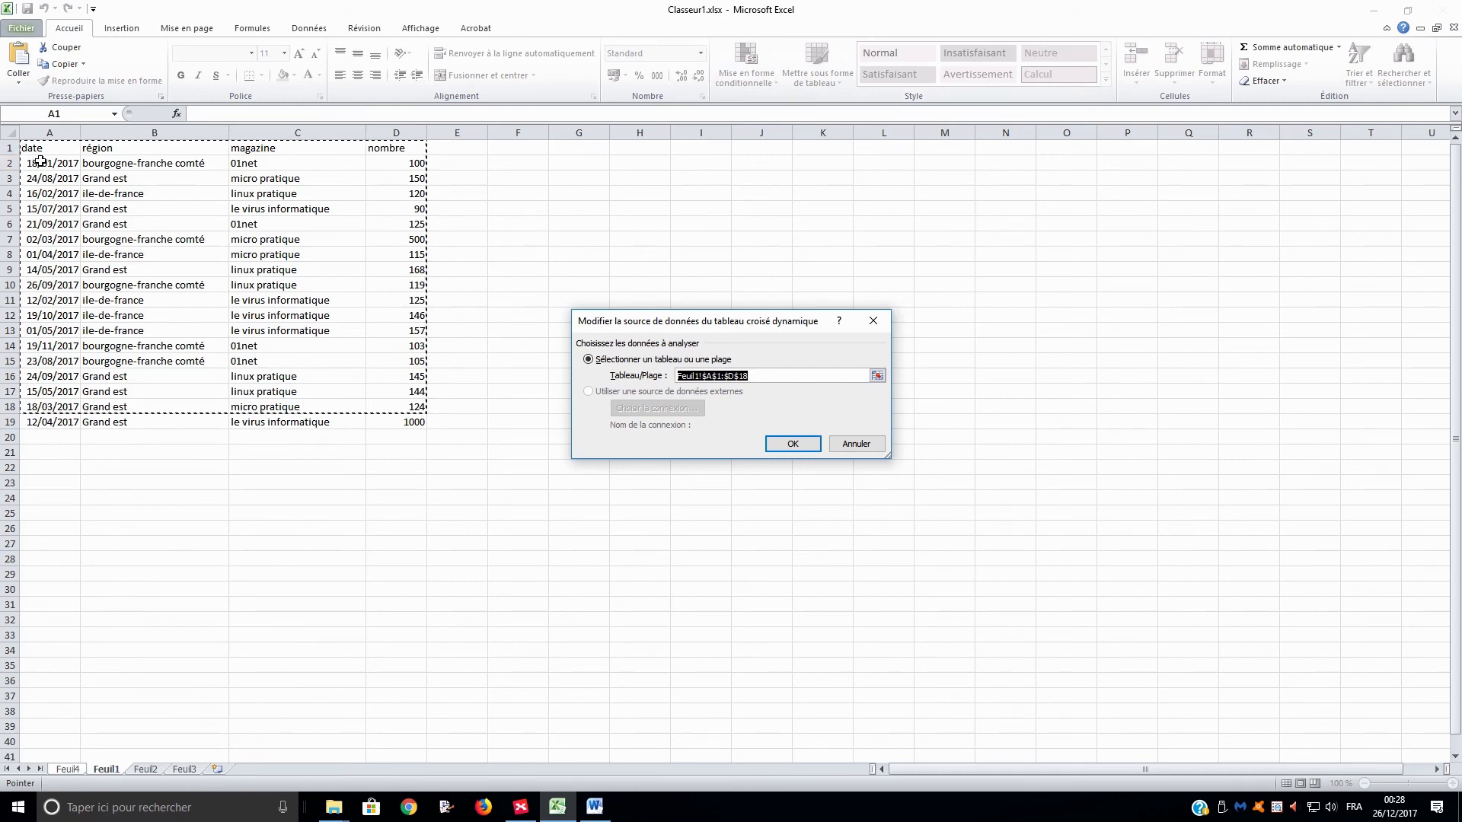
pyautogui.moveTo(27, 148); pyautogui.dragTo(411, 423)
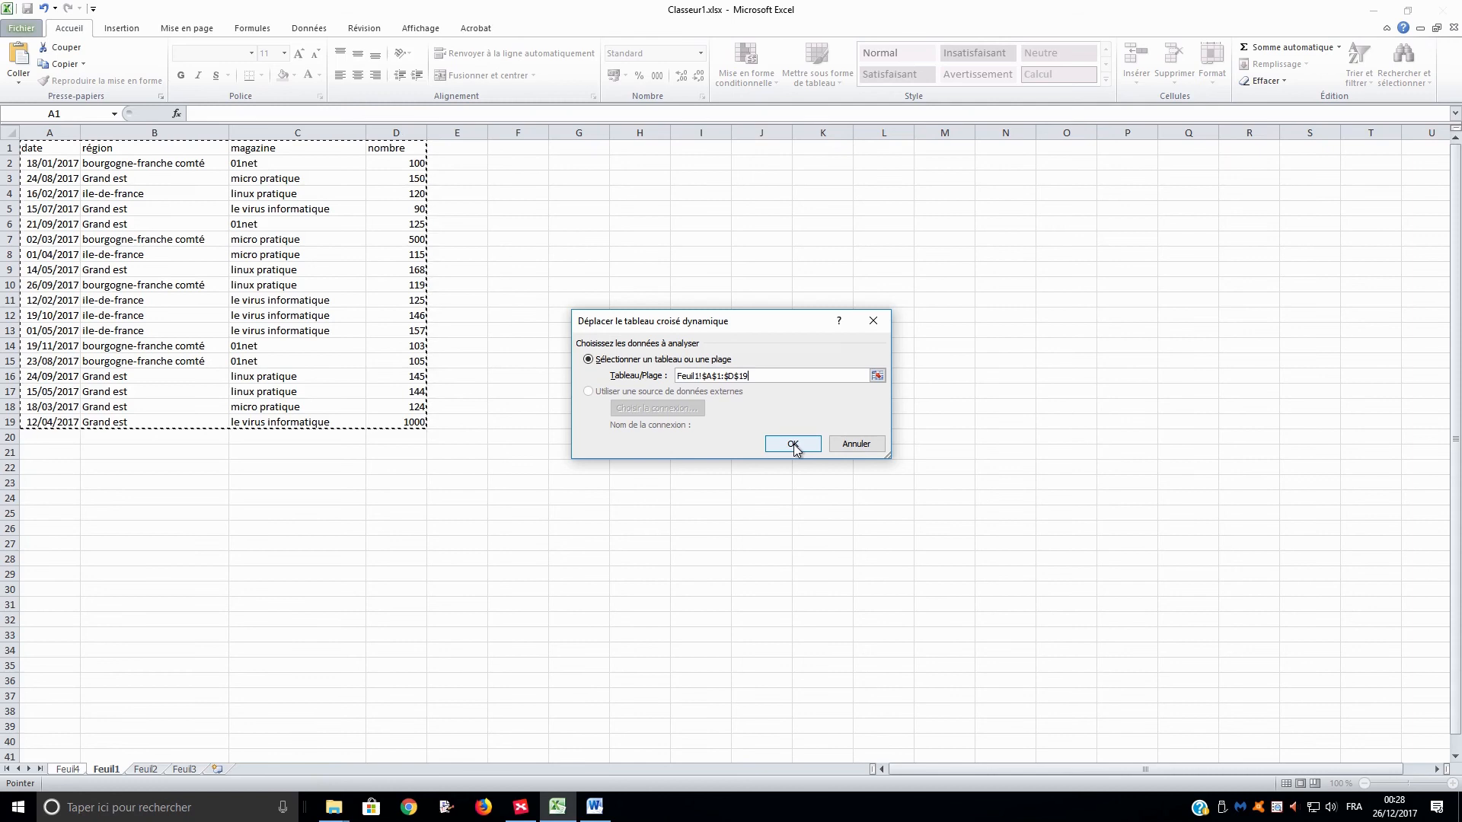
pyautogui.click(793, 441)
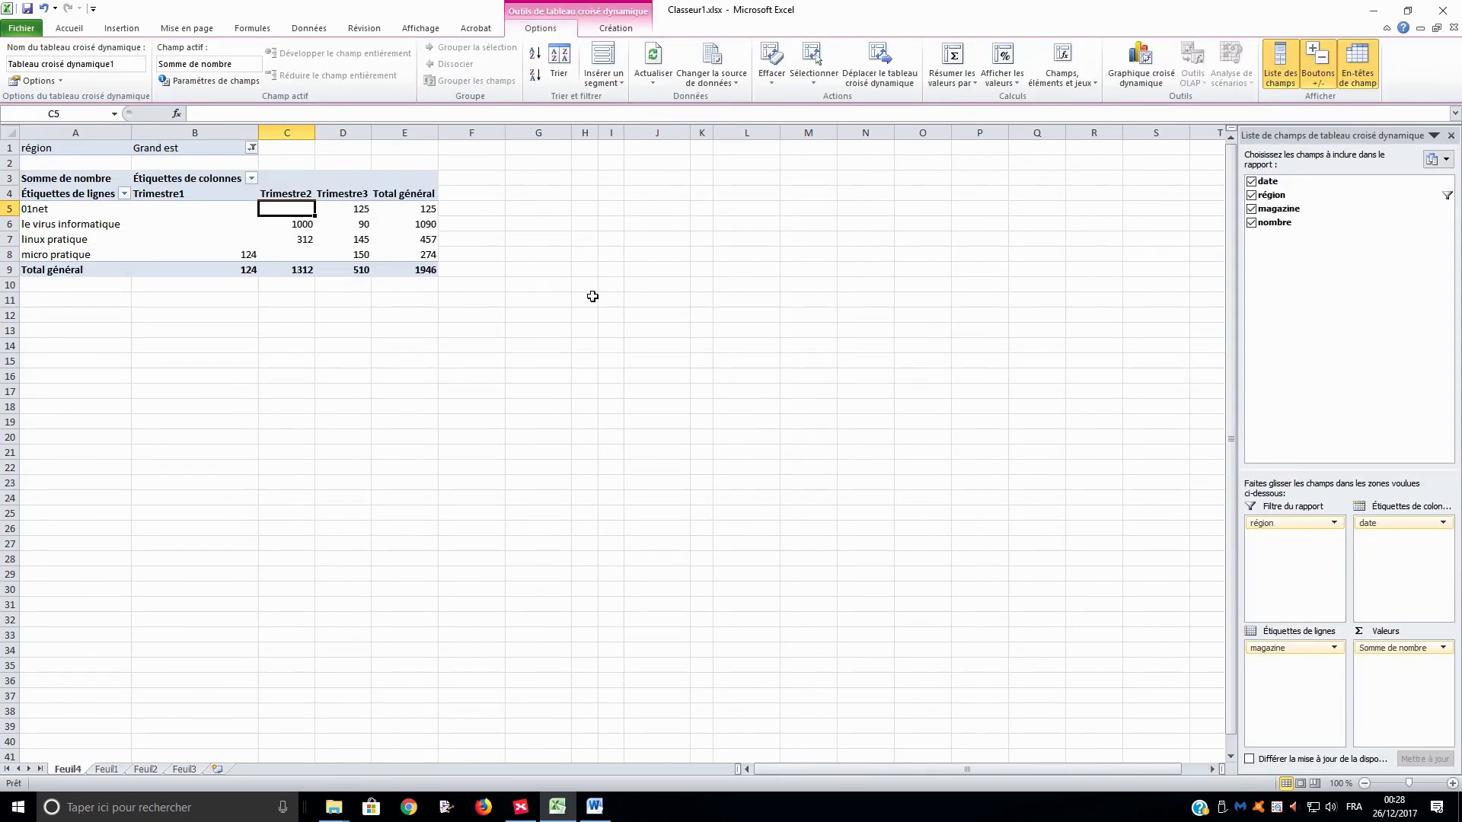
pyautogui.moveTo(288, 223)
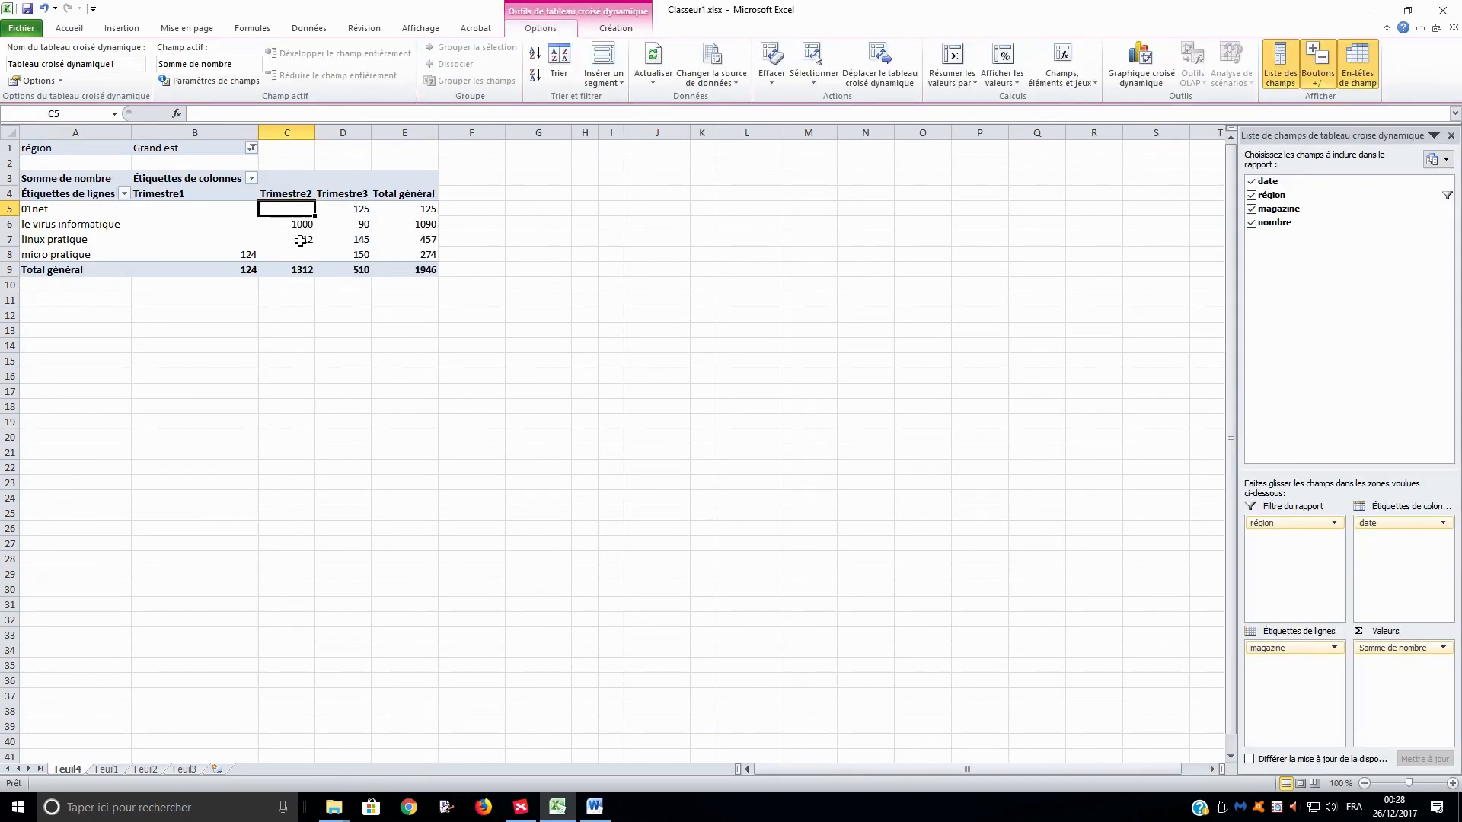